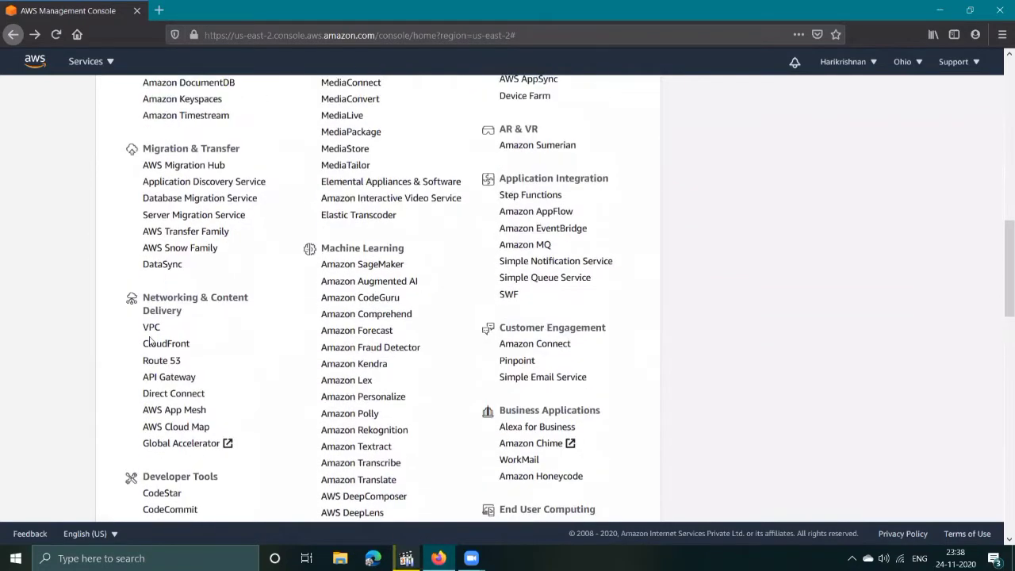
Step: In the VPC service, create a VPC named CustomVPC with IPv4 CIDR block 10.0.0.0/16, no IPv6 CIDR block and default tenancy
left_click(152, 328)
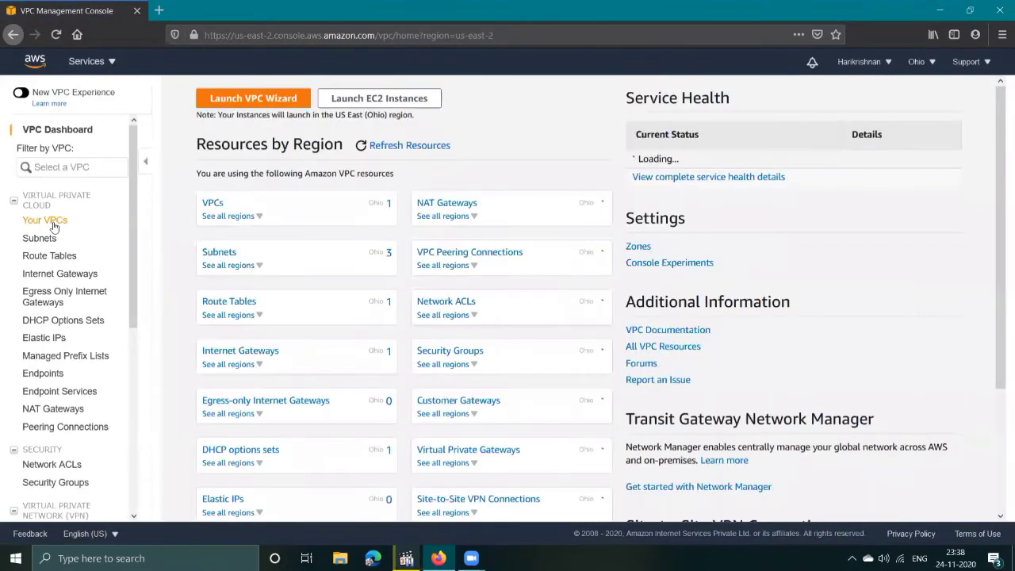
left_click(51, 227)
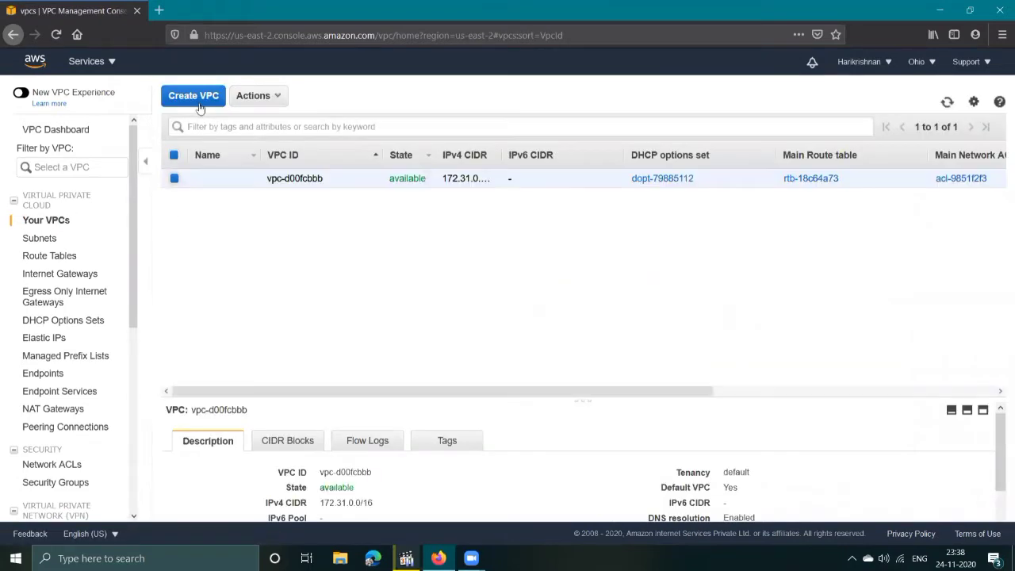
left_click(193, 97)
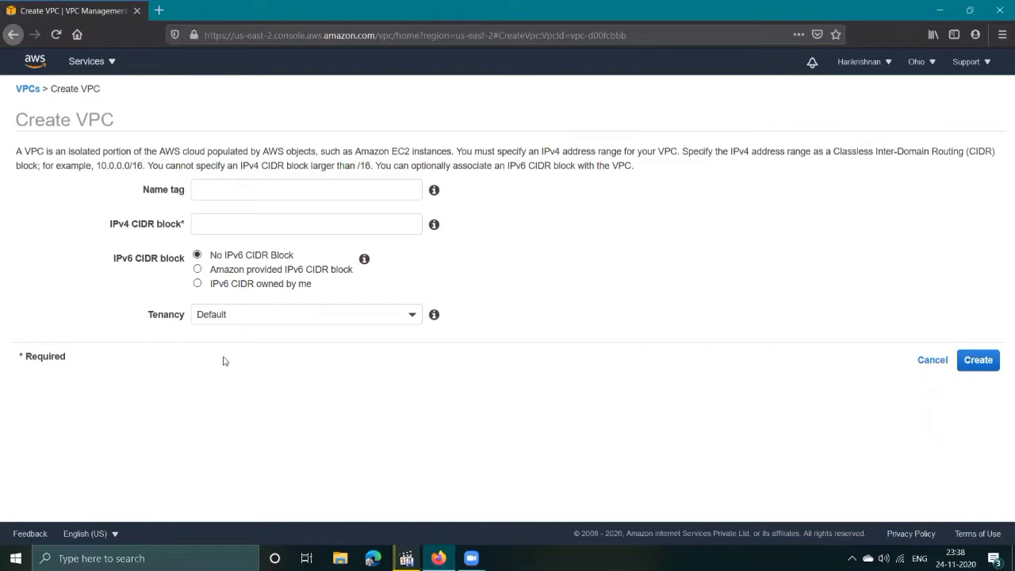
left_click(293, 321)
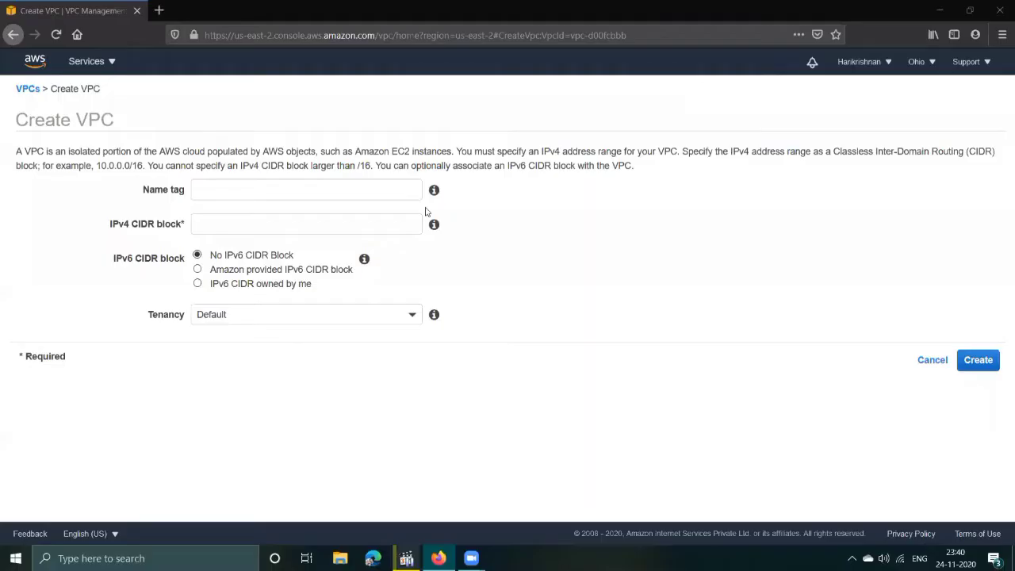
left_click(324, 188)
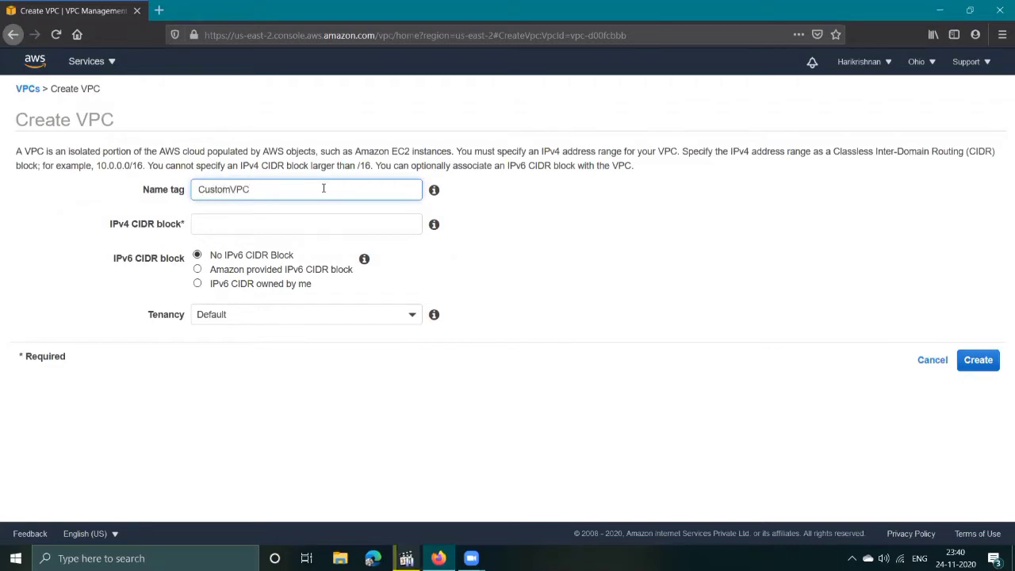
left_click(329, 226)
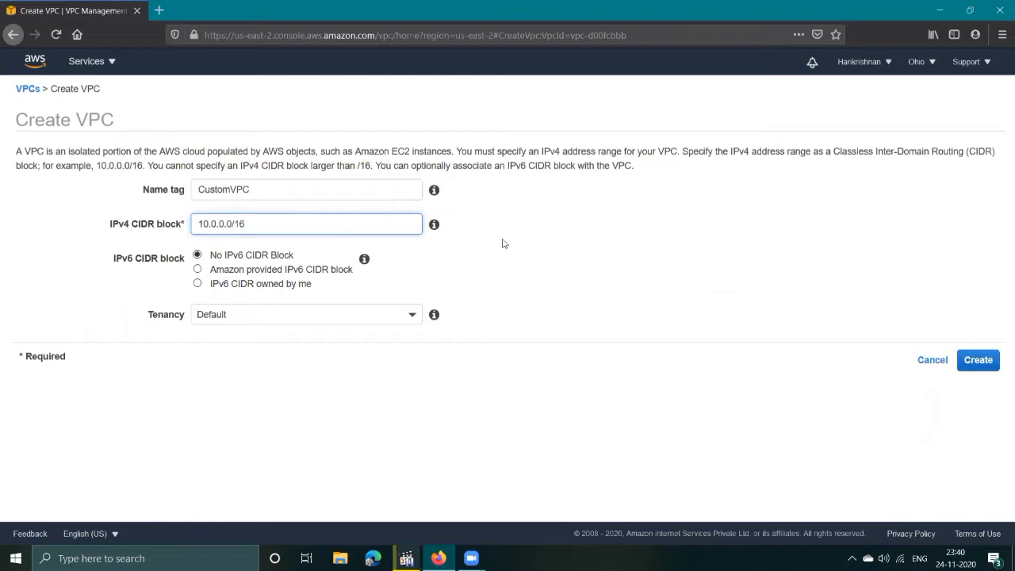
mouse_move(436, 192)
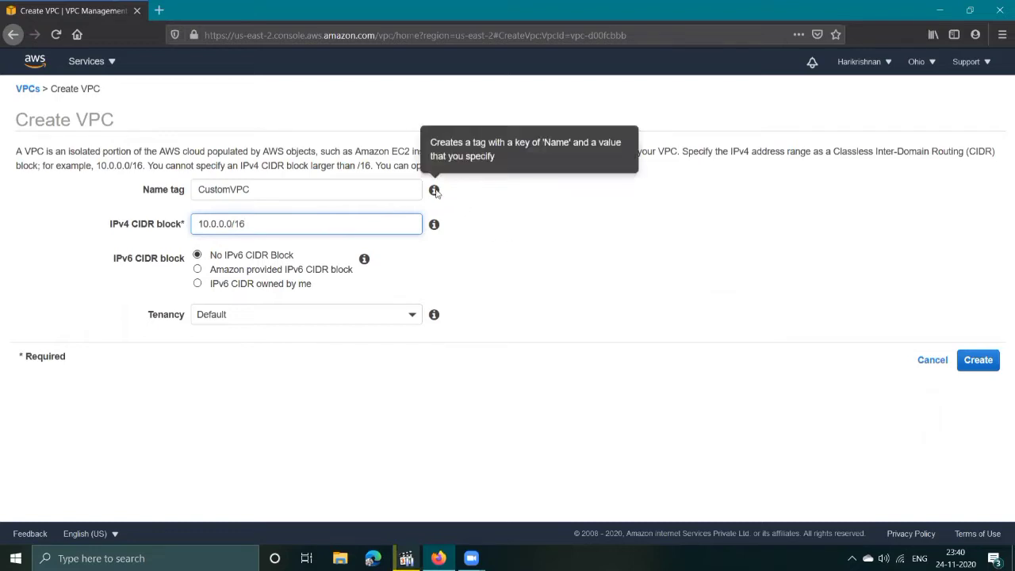
mouse_move(435, 227)
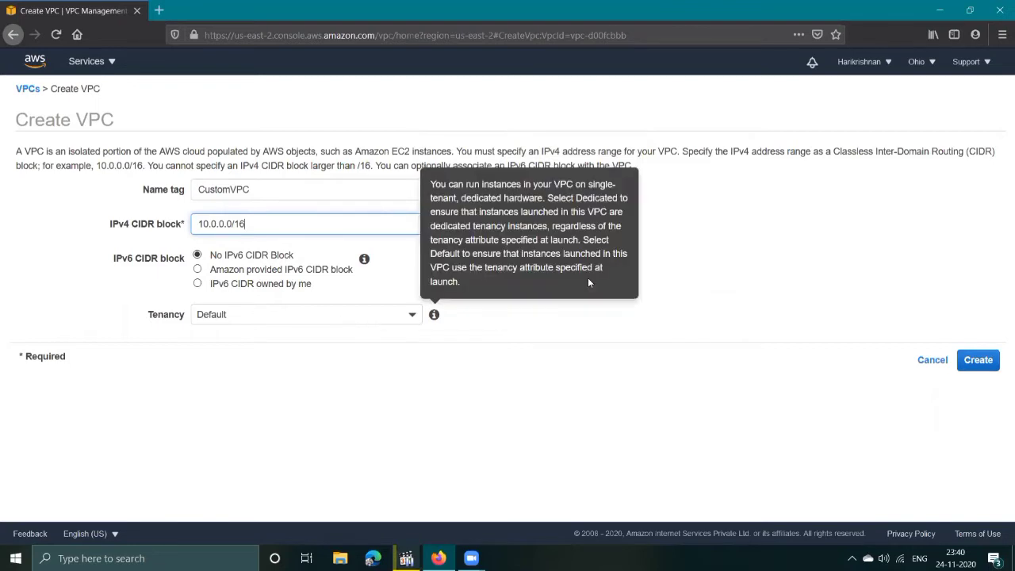
left_click(976, 359)
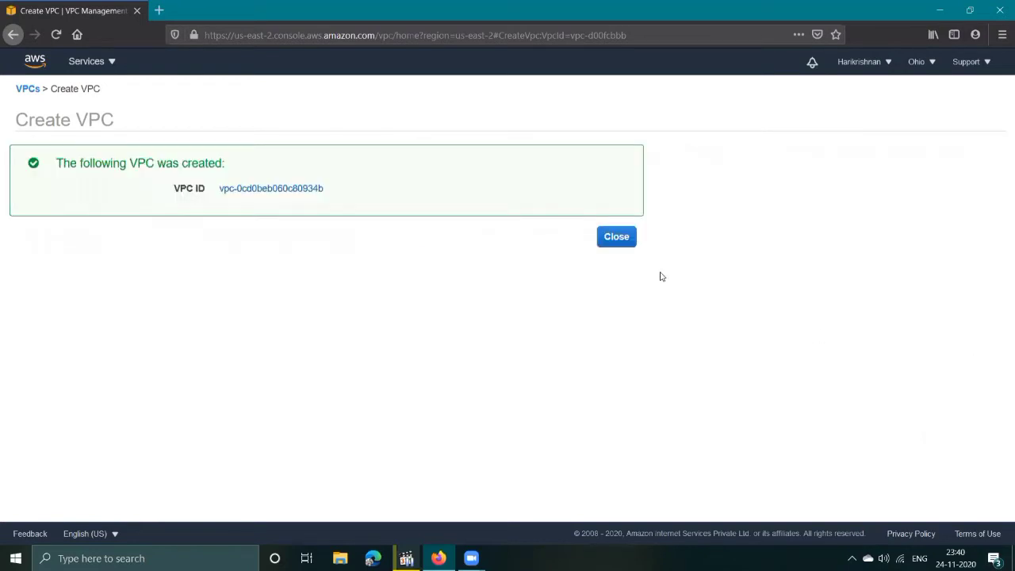
left_click(614, 239)
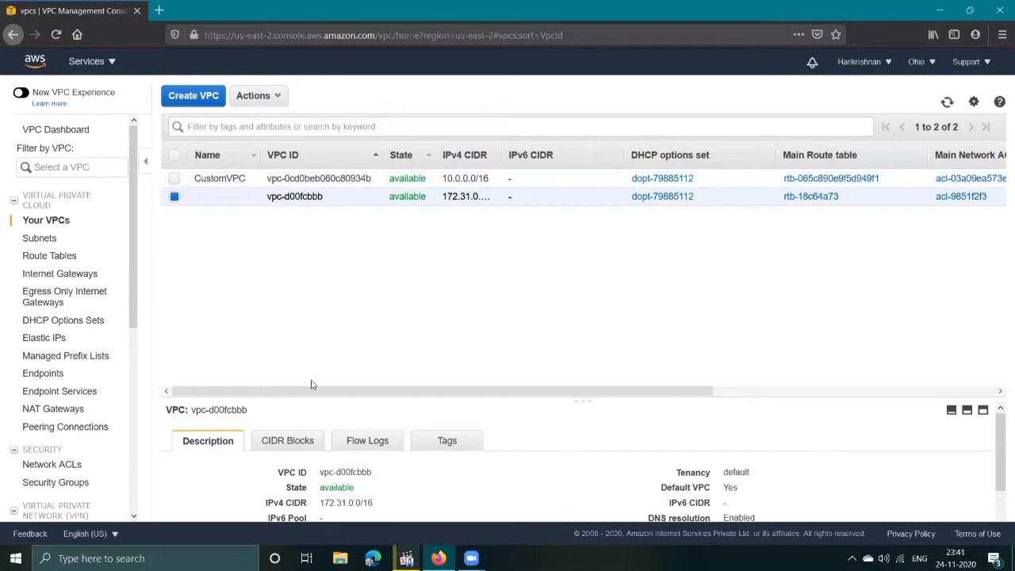
Step: Review all columns of the VPC list, and check which VPC the existing subnets and route tables belong to
left_click_drag(374, 395, 657, 404)
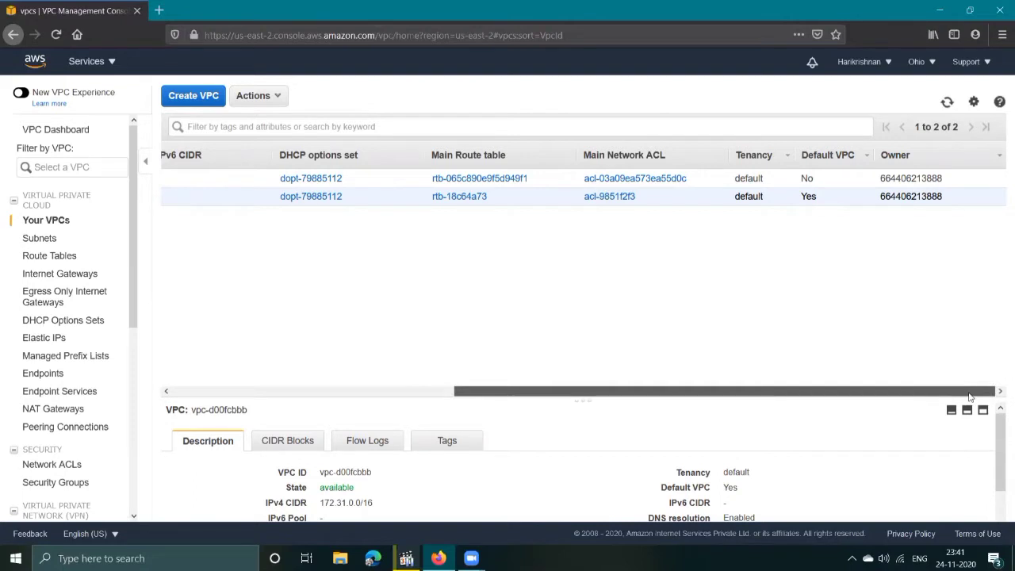
left_click_drag(896, 395, 502, 391)
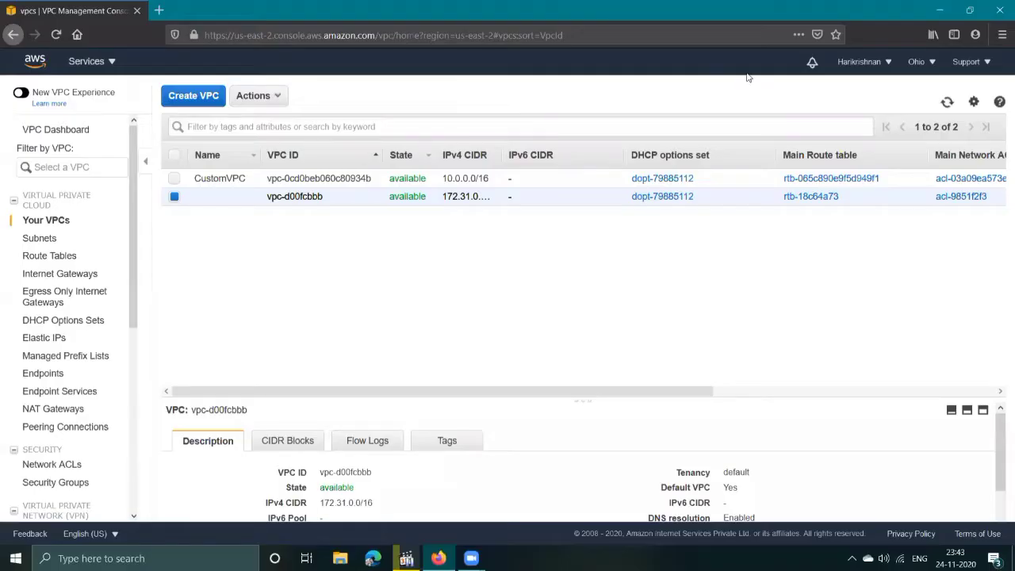
left_click(40, 239)
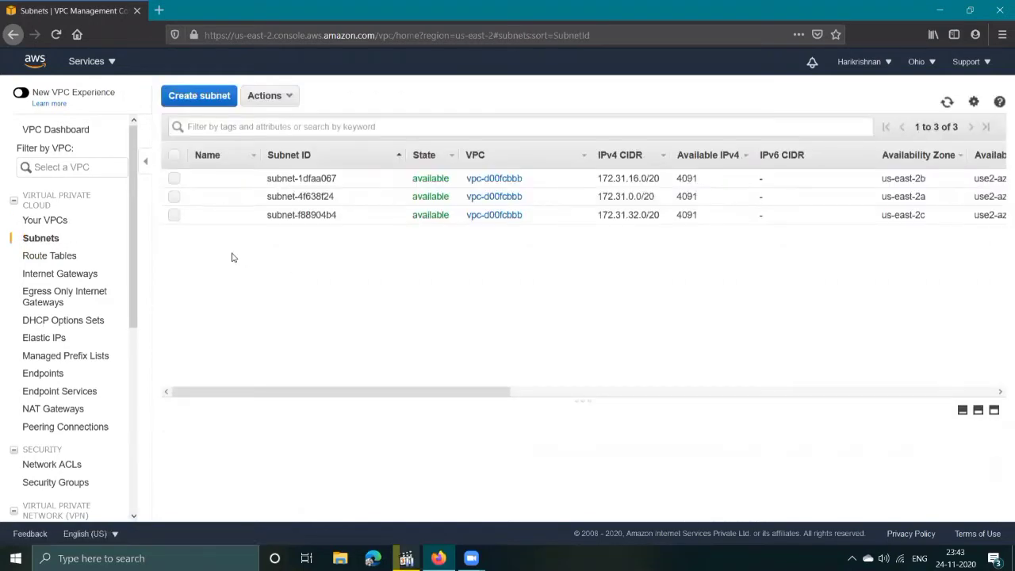
scroll(437, 274, "right", 5)
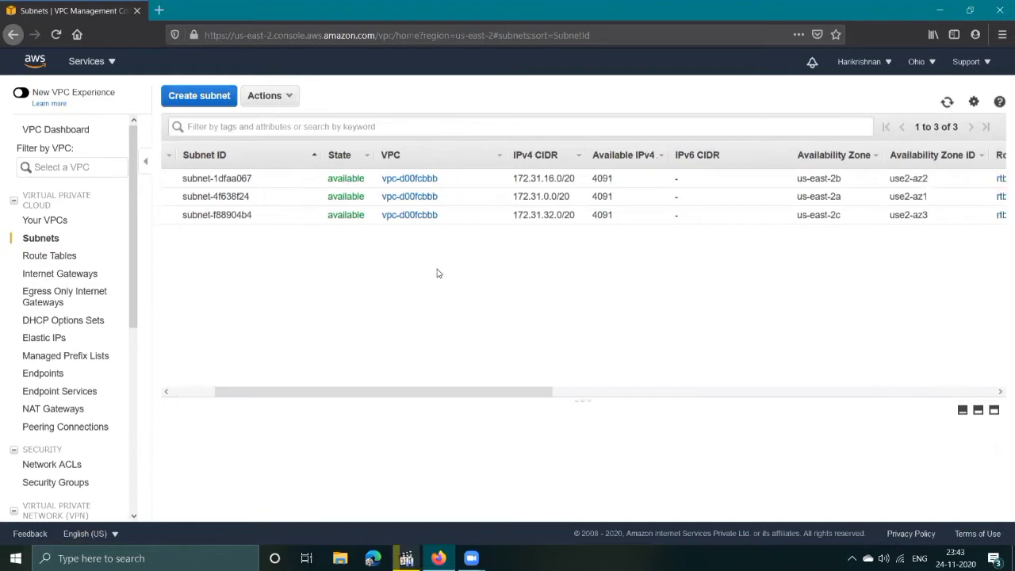
scroll(436, 274, "left", 5)
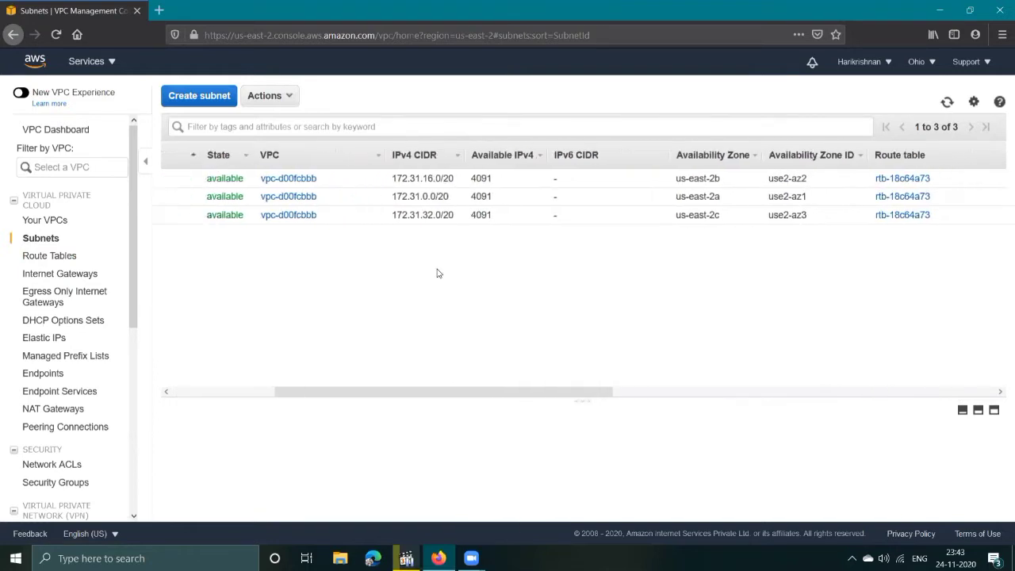
left_click(37, 256)
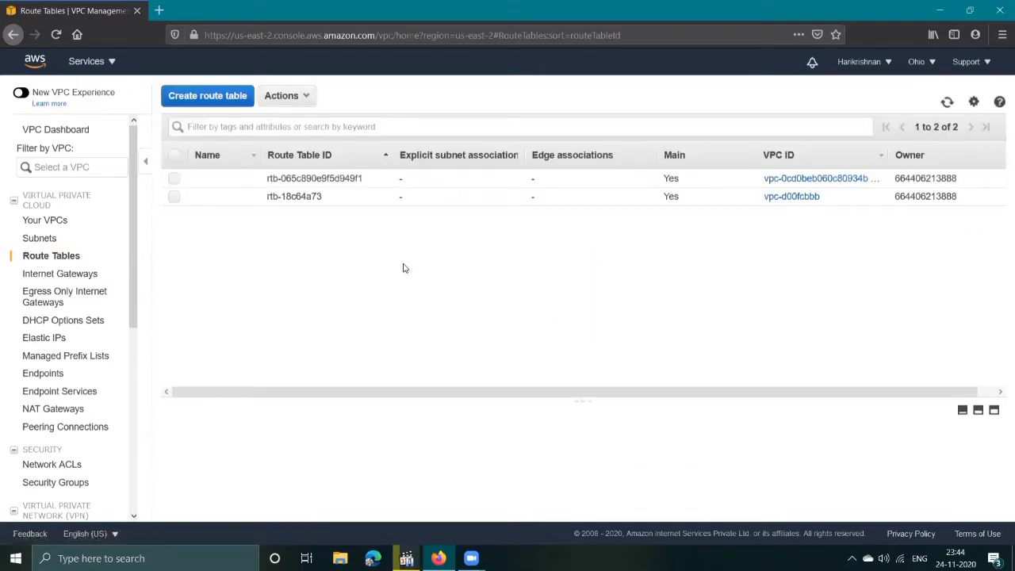
scroll(407, 259, "right", 1)
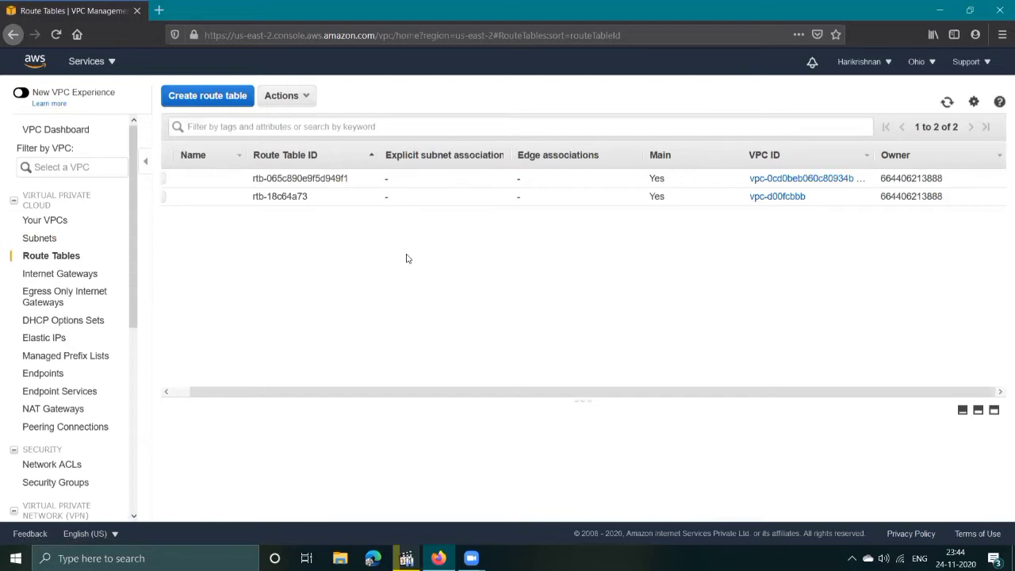
scroll(406, 258, "left", 1)
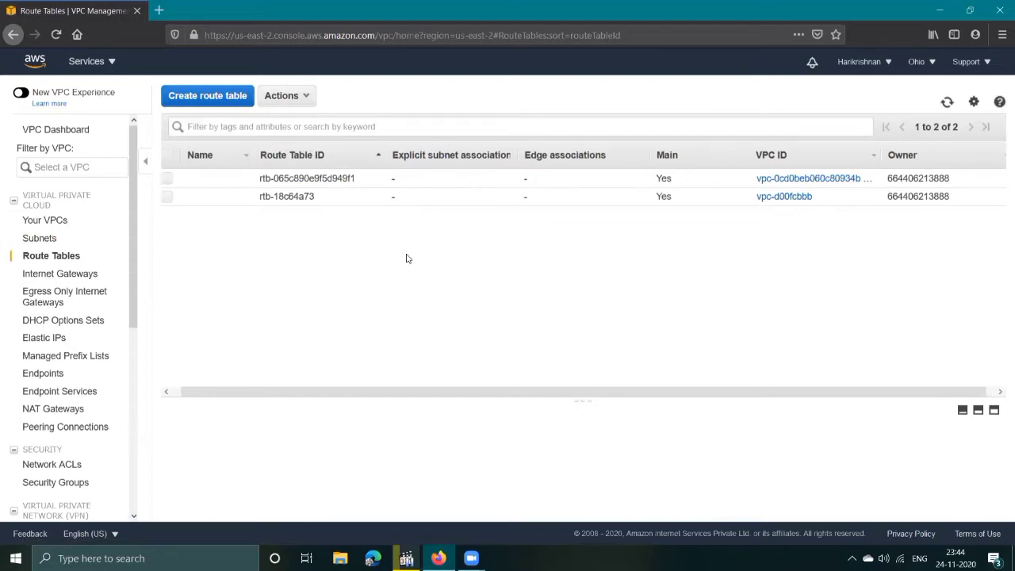
Step: Check which VPC each internet gateway, network ACL and security group belongs to, comparing the VPC IDs with the VPC list
left_click(57, 274)
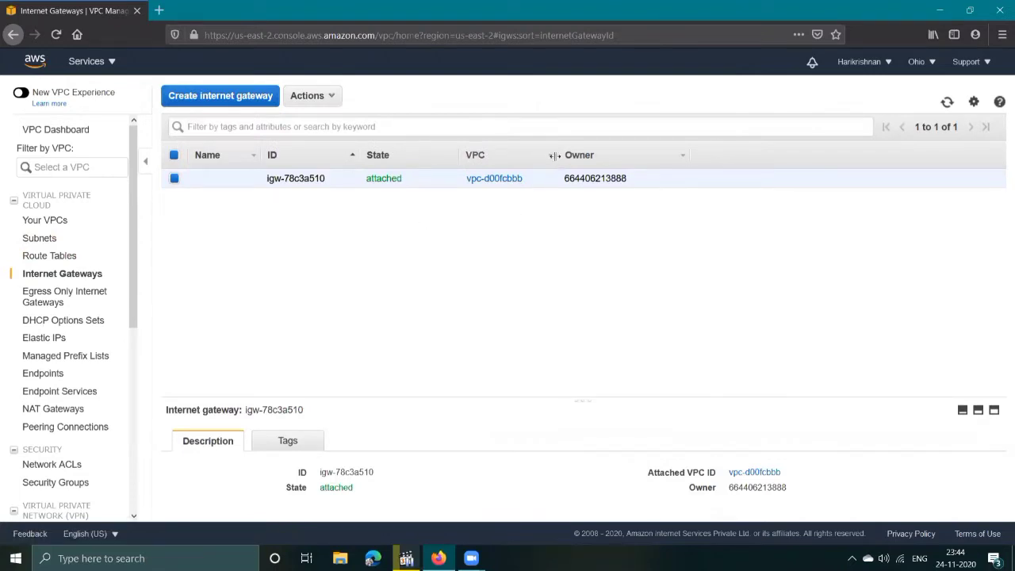
mouse_move(561, 158)
left_mouse_down()
mouse_move(617, 159)
mouse_move(580, 157)
left_mouse_up()
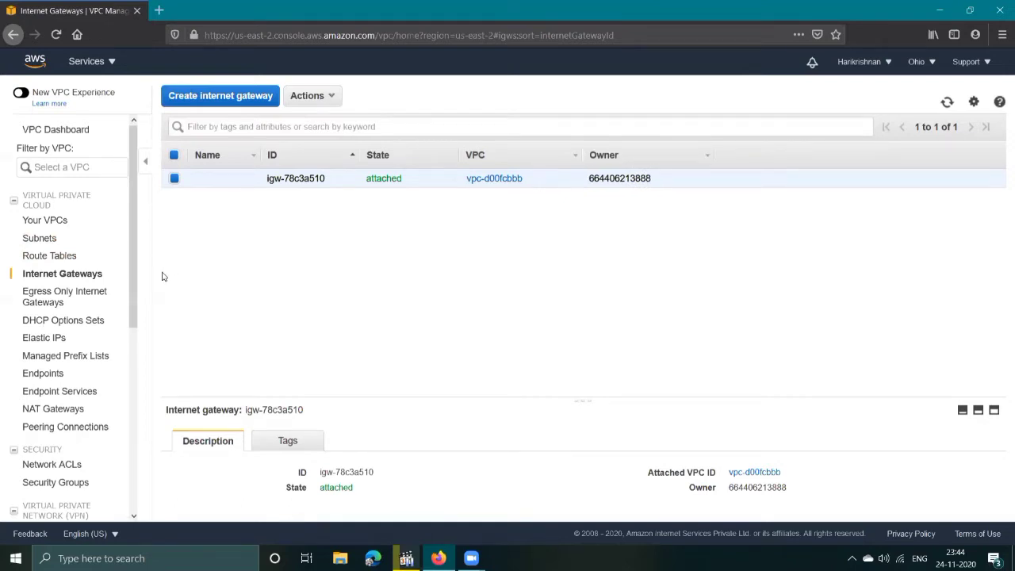
scroll(71, 349, "down", 3)
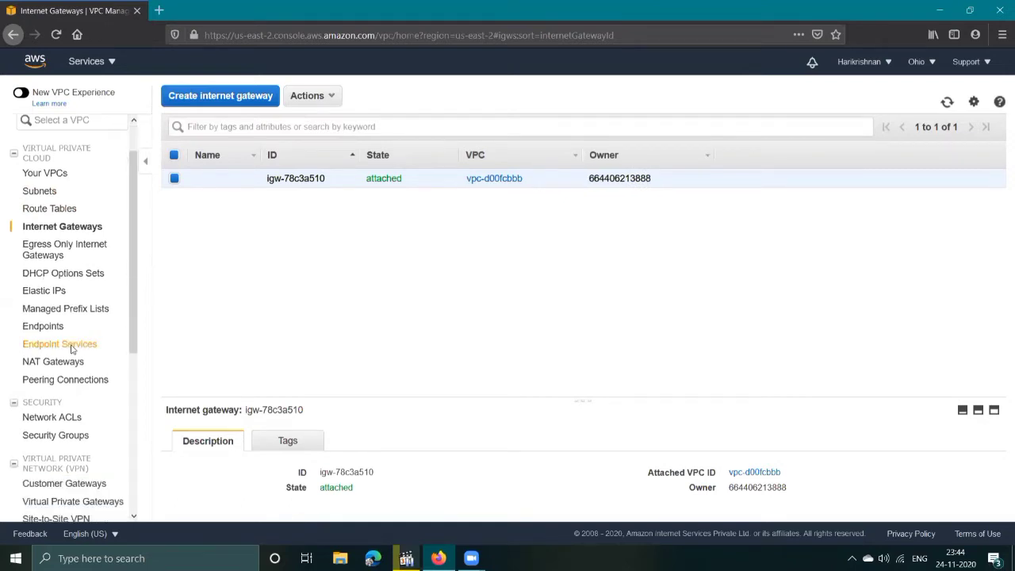
left_click(63, 353)
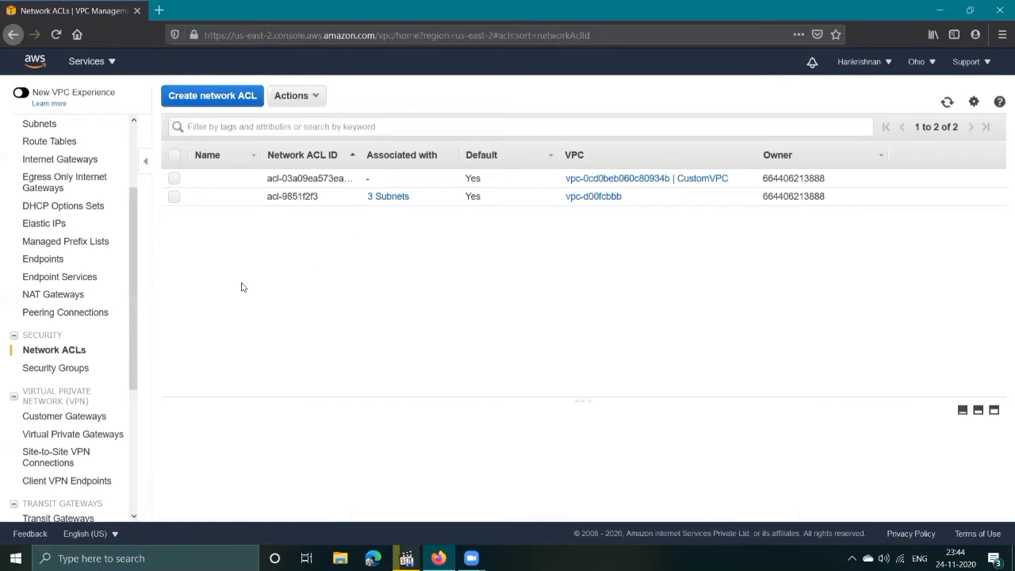
left_click(79, 367)
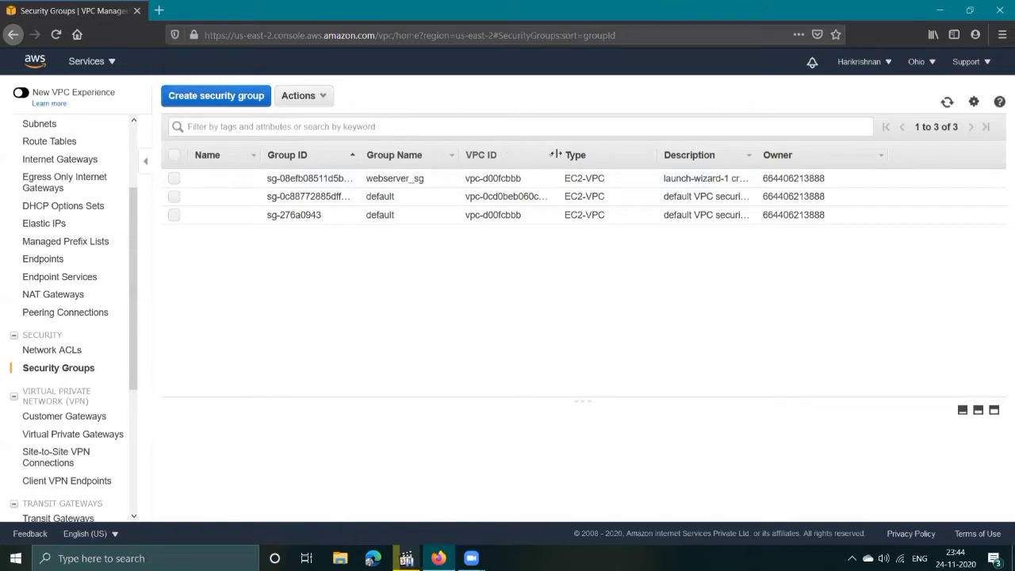
left_click_drag(556, 154, 617, 154)
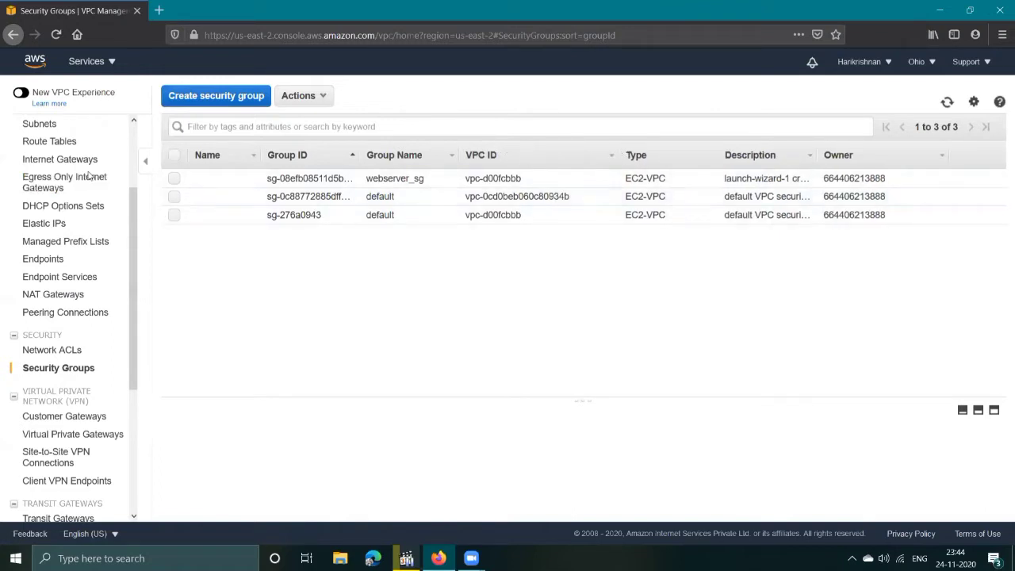
scroll(50, 210, "up", 3)
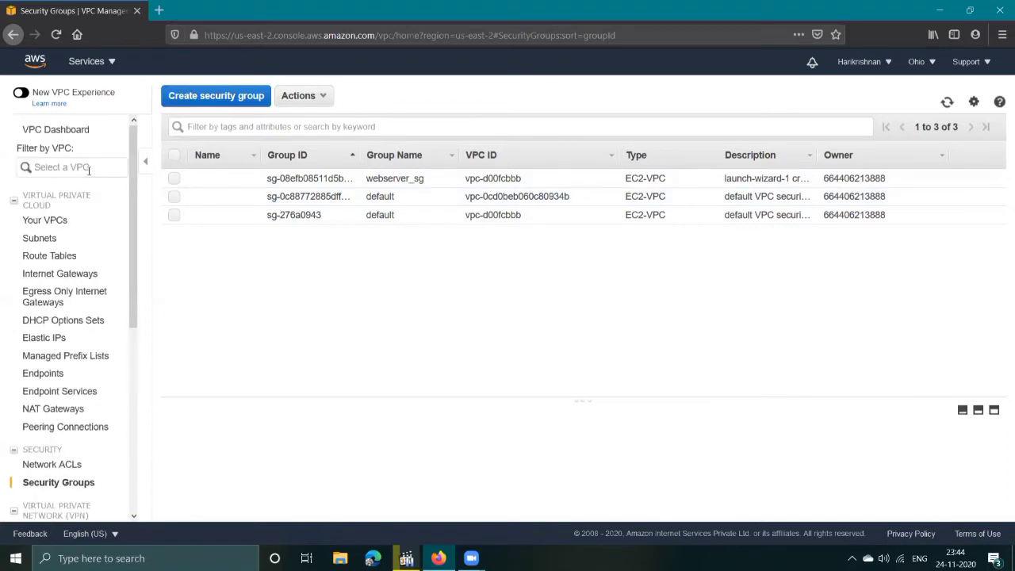
left_click(46, 221)
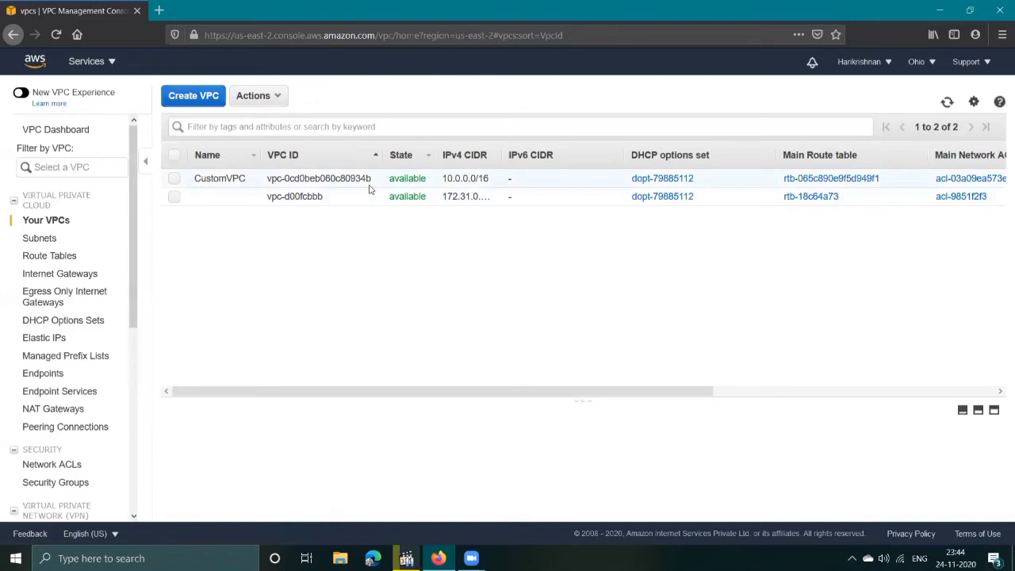
Step: Name CustomVPC's default security group CSG and the default VPC's default security group DSG
left_click(57, 482)
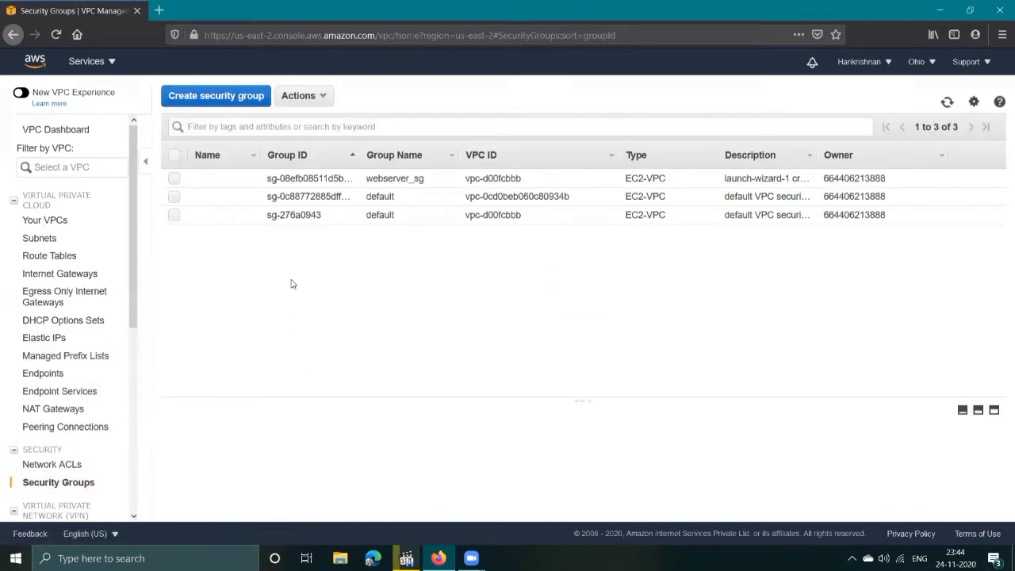
left_click(246, 195)
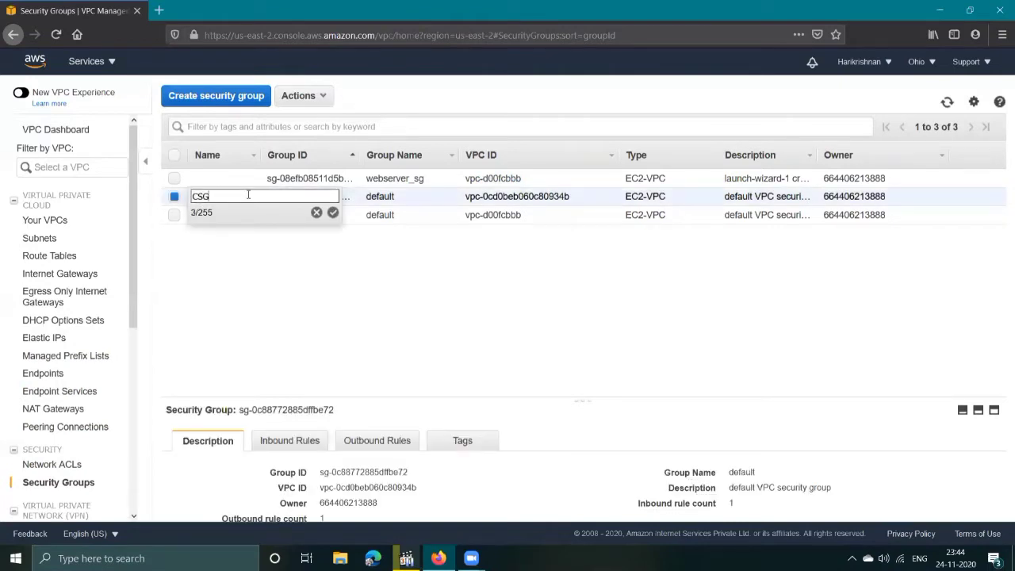
type("CSG")
left_click(333, 213)
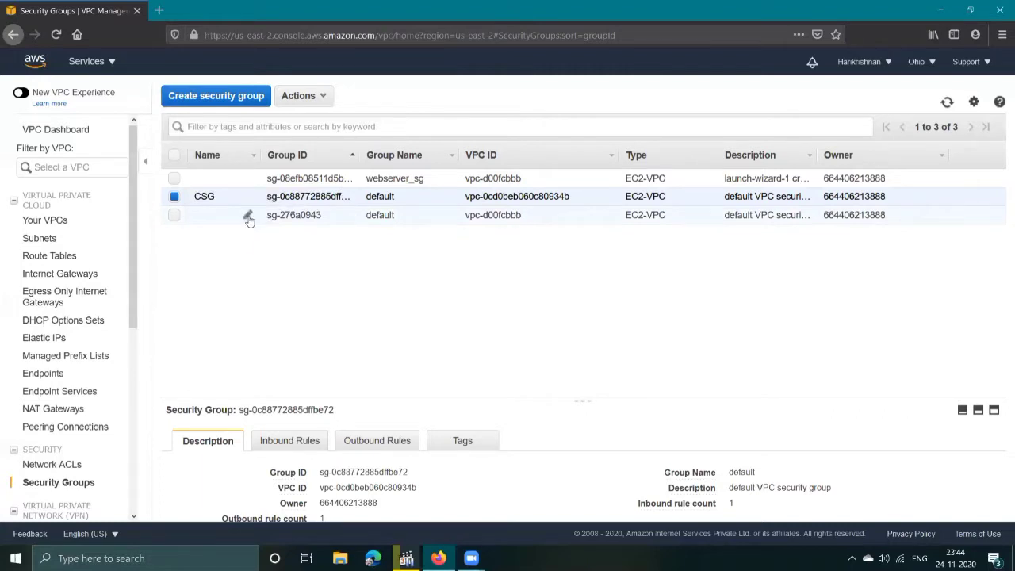
left_click(247, 217)
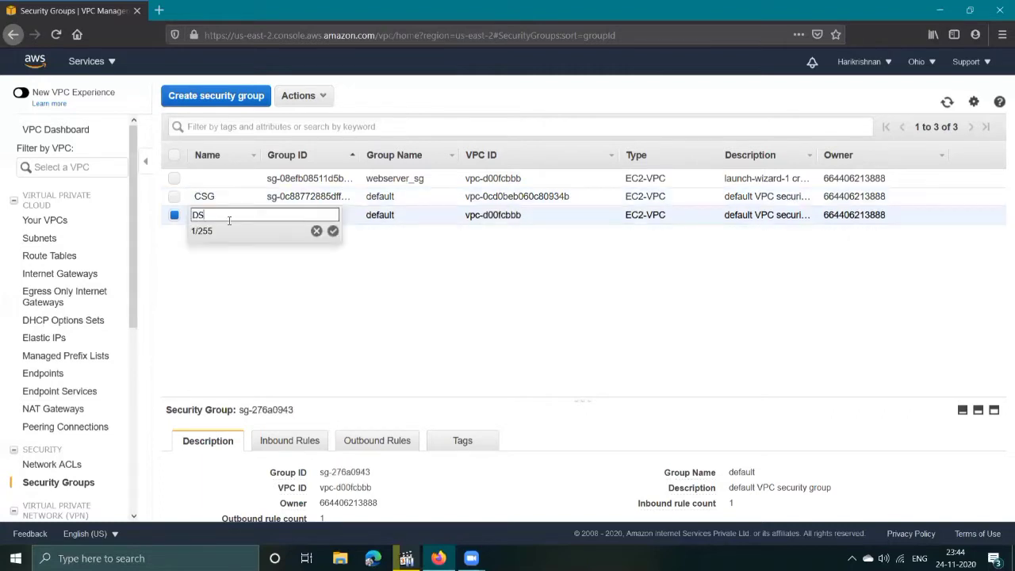
left_click(332, 230)
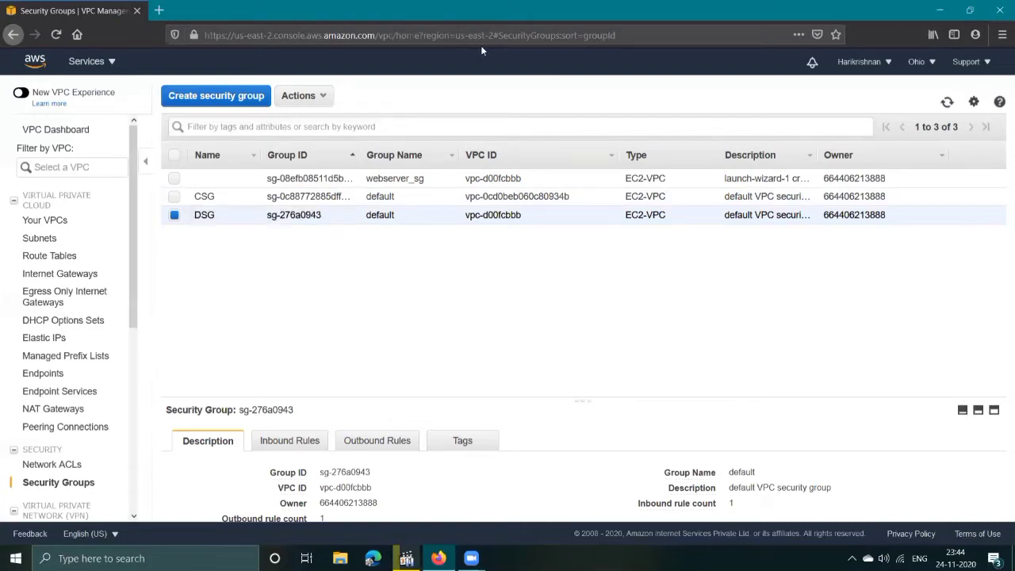
Step: Start a new subnet with the name tag CSubnet1 and assign it to CustomVPC
left_click(48, 239)
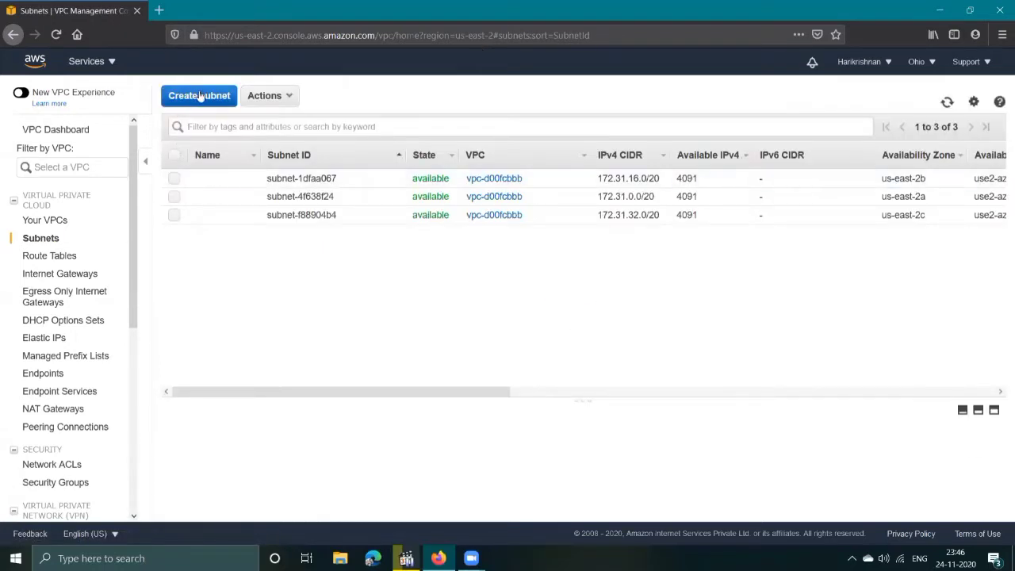
left_click(200, 96)
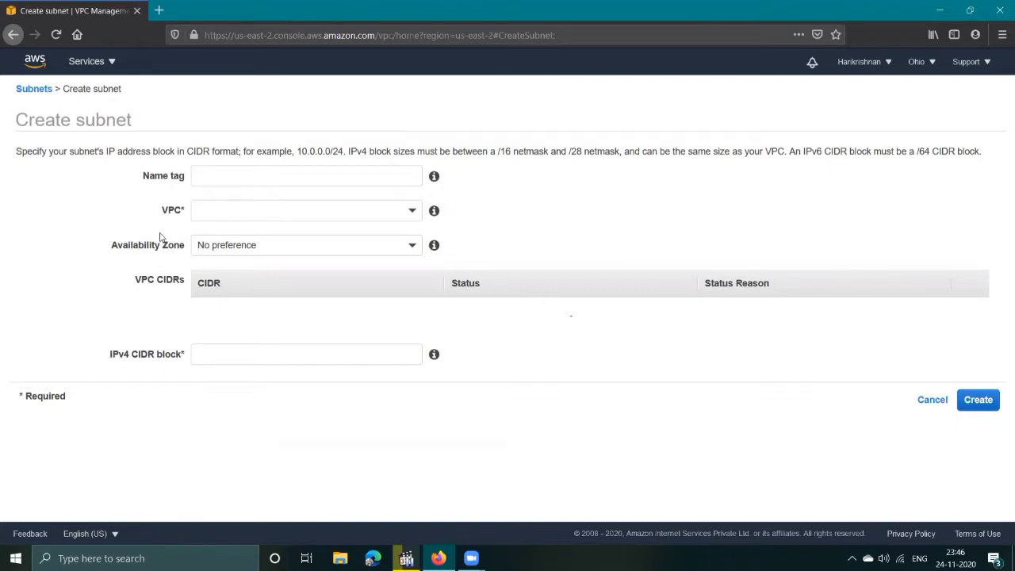
left_click(214, 180)
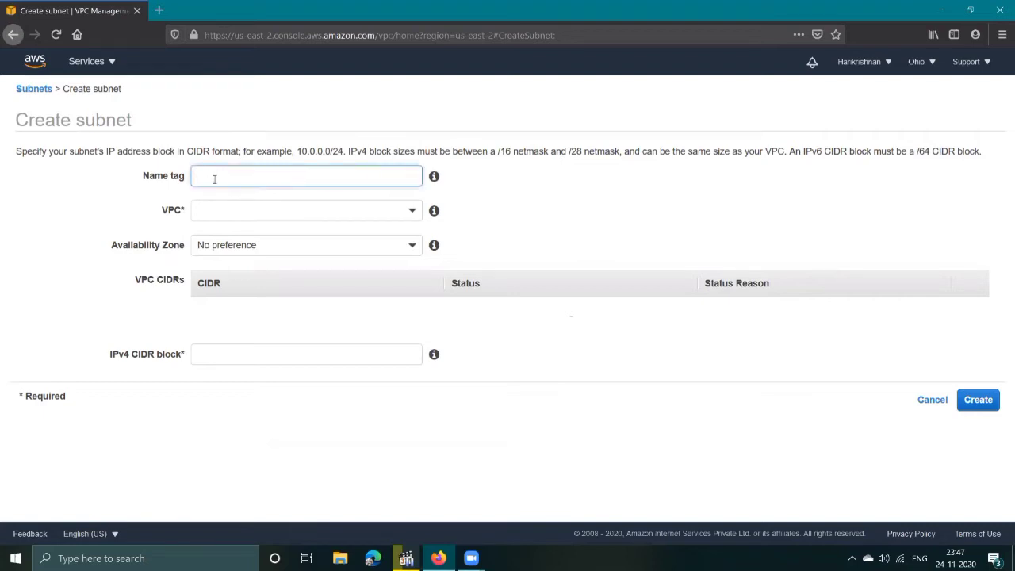
left_click(411, 214)
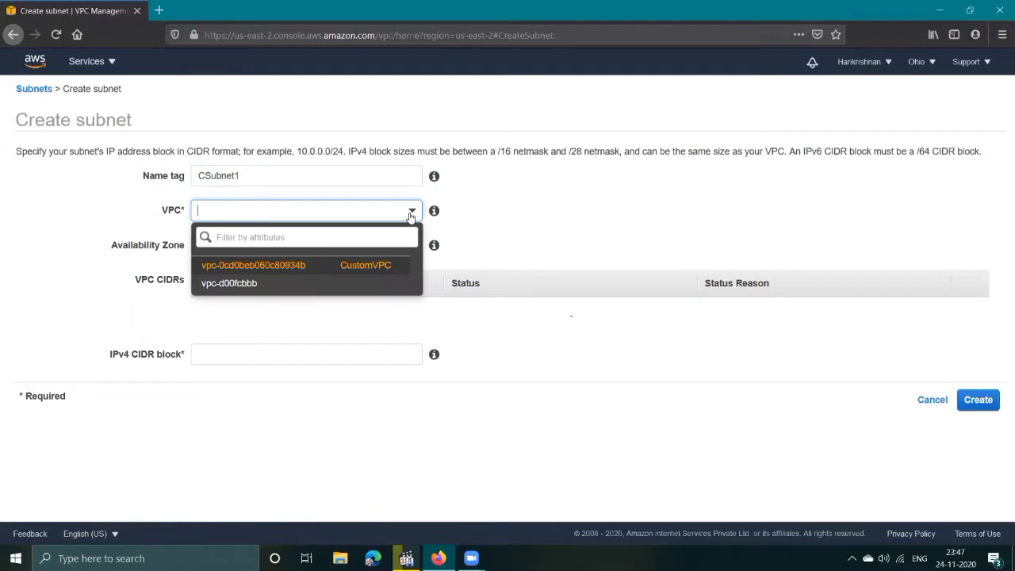
left_click(366, 266)
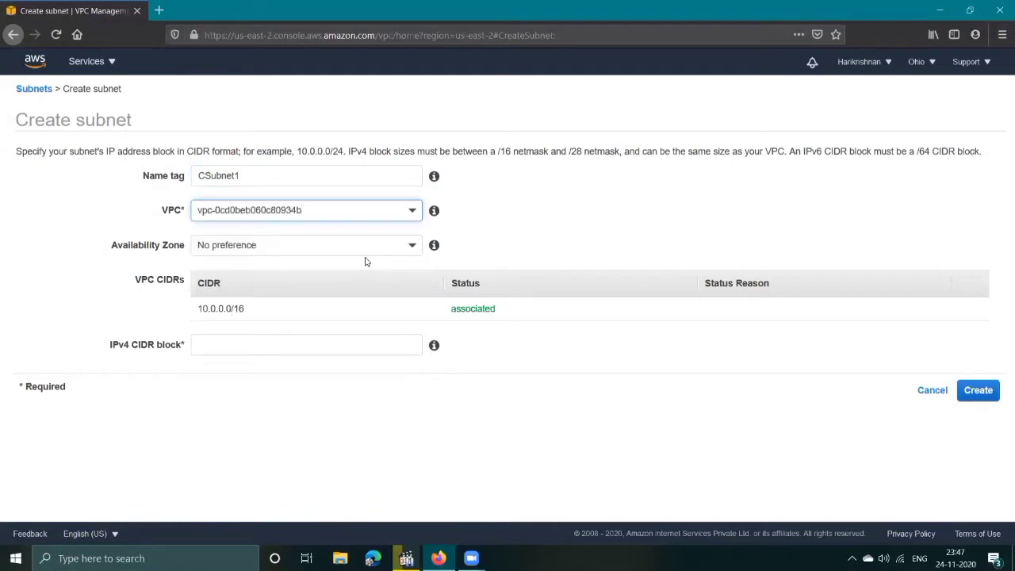
Step: Set CSubnet1's availability zone to us-east-2a and its IPv4 CIDR block to 10.0.1.0/24
left_click(387, 249)
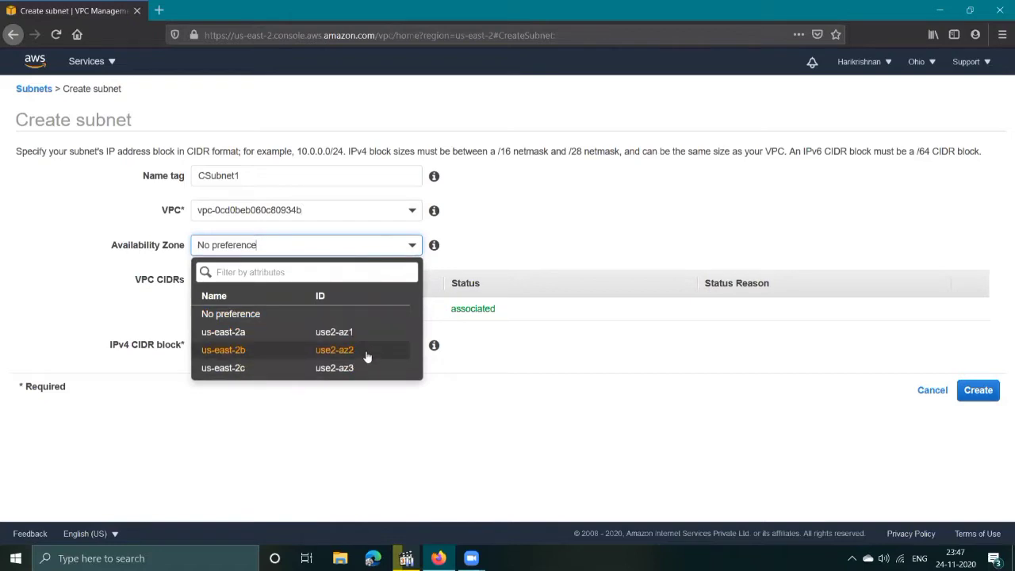
left_click(509, 368)
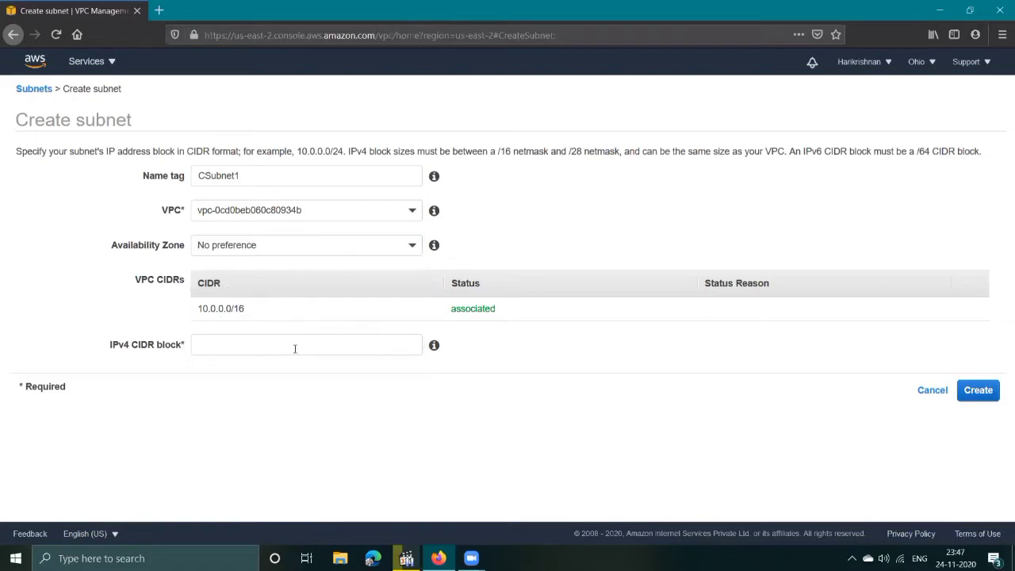
left_click(346, 344)
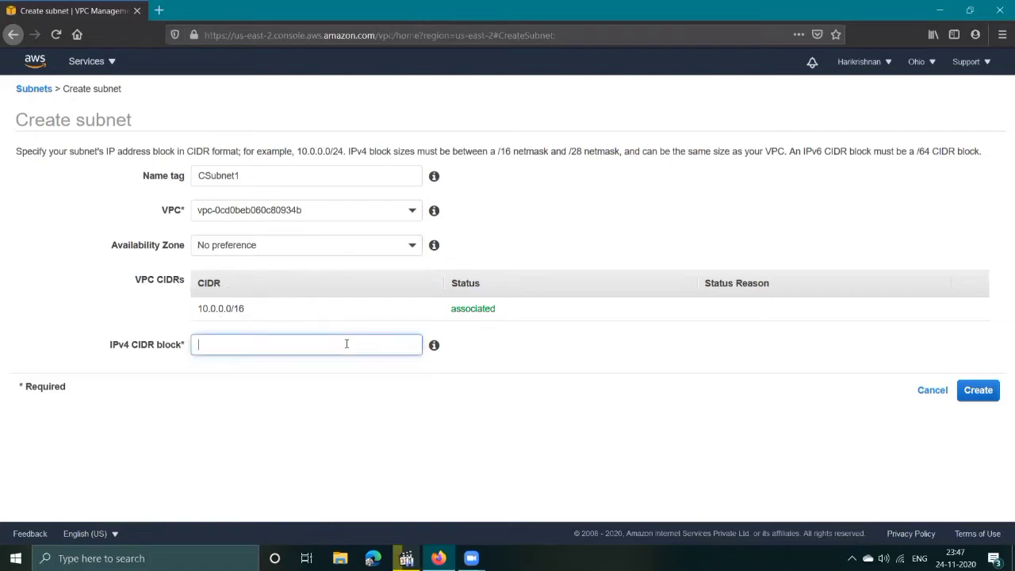
left_click(465, 363)
left_click(284, 244)
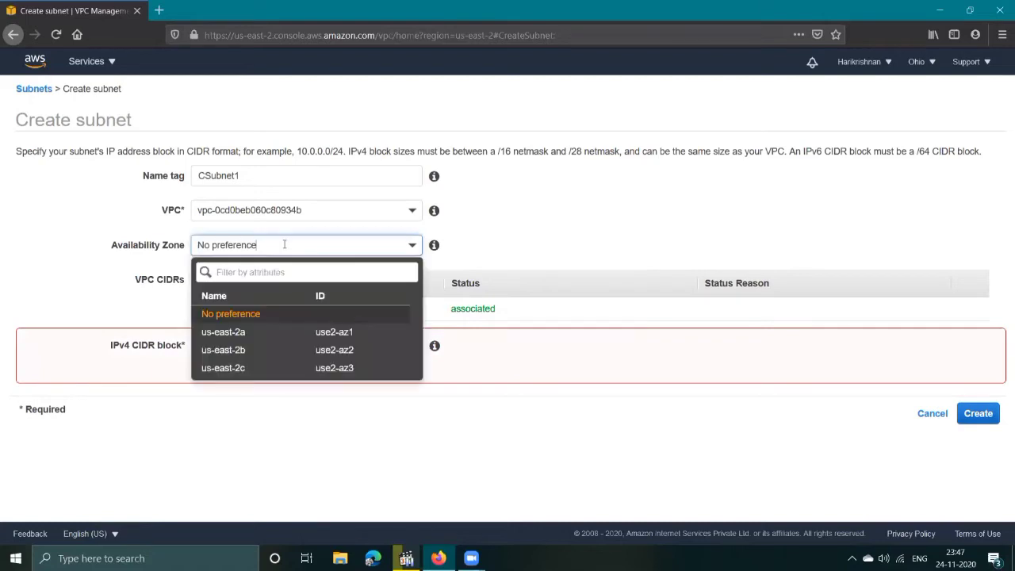
left_click(254, 330)
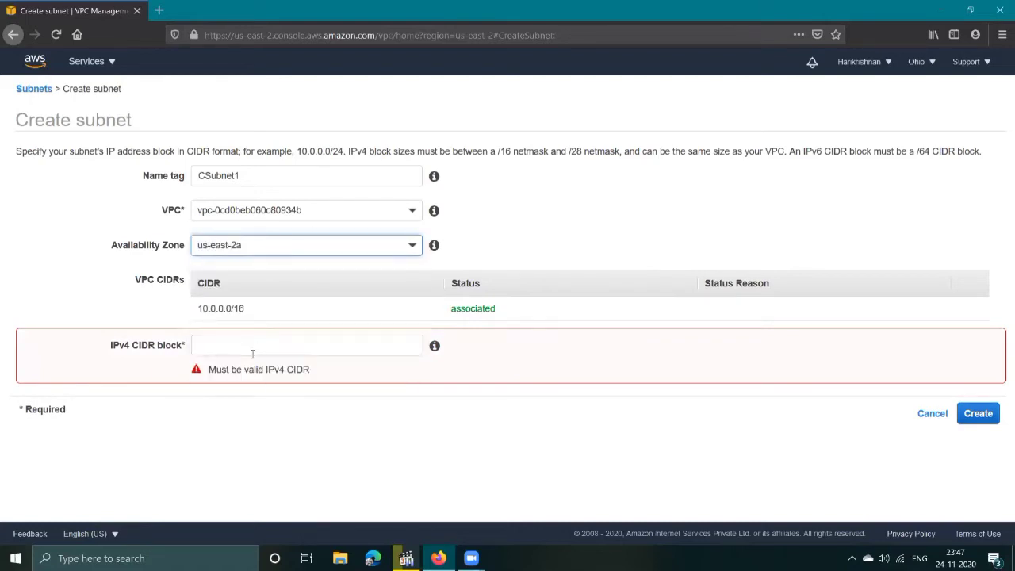
left_click(263, 347)
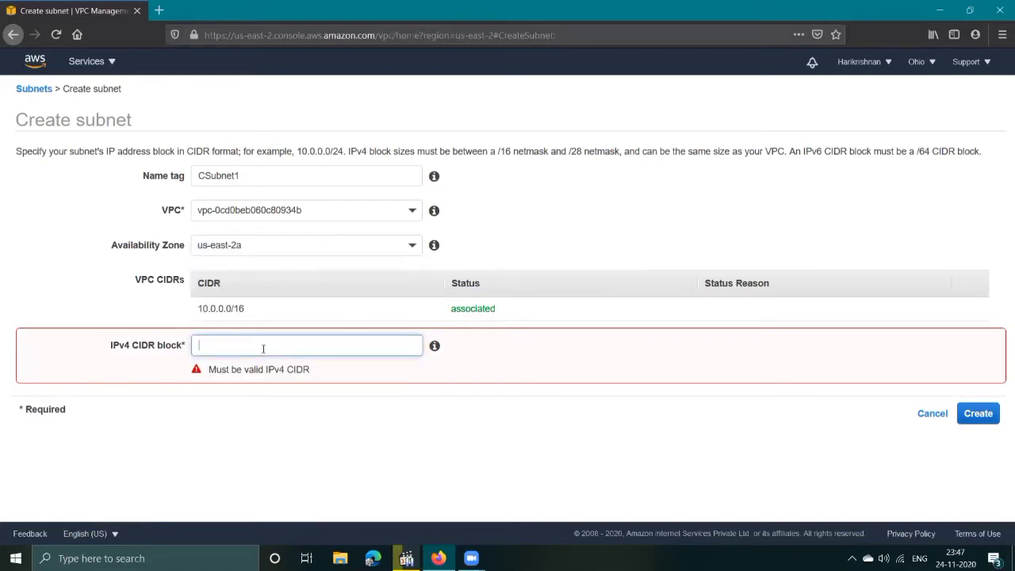
type("10.0.1.0/24")
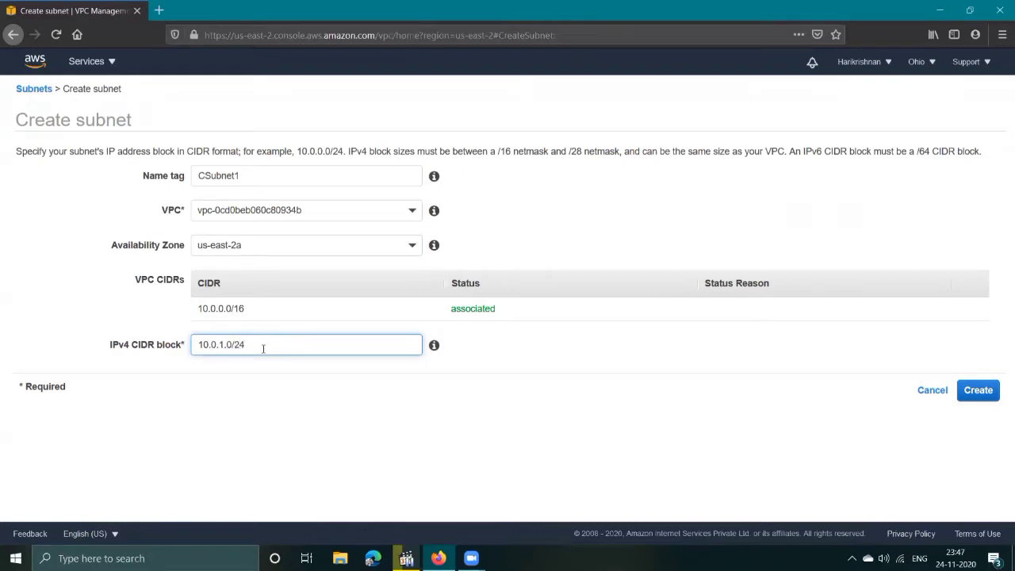
Step: Create the CSubnet1 subnet with the entered settings and return to the subnet list
left_click(490, 351)
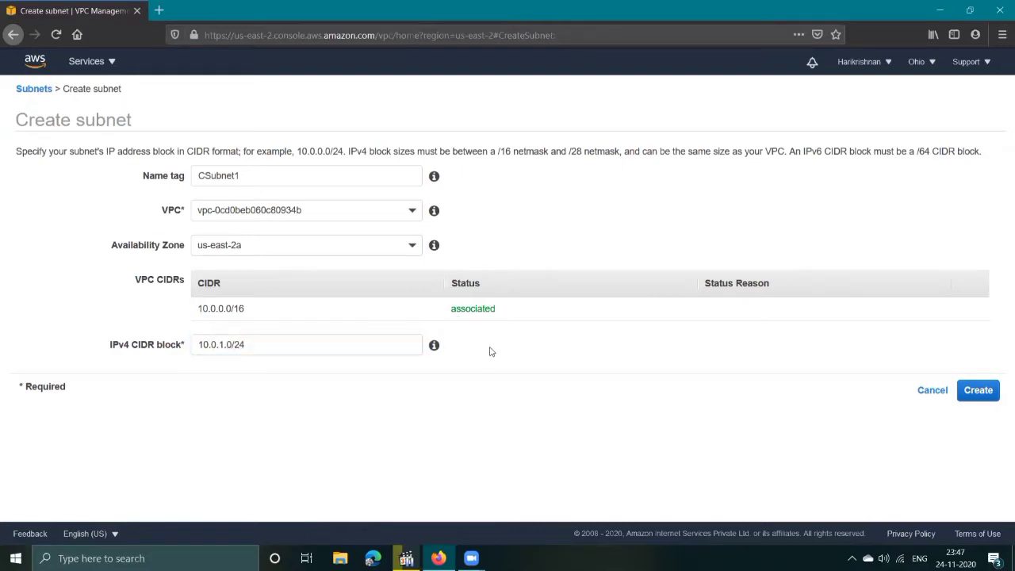
mouse_move(435, 346)
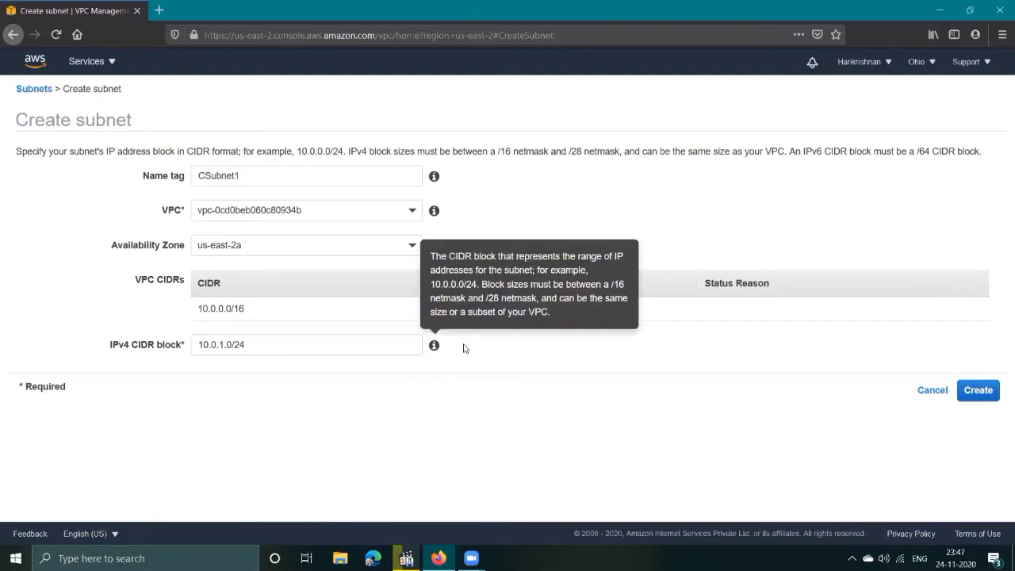
mouse_move(435, 176)
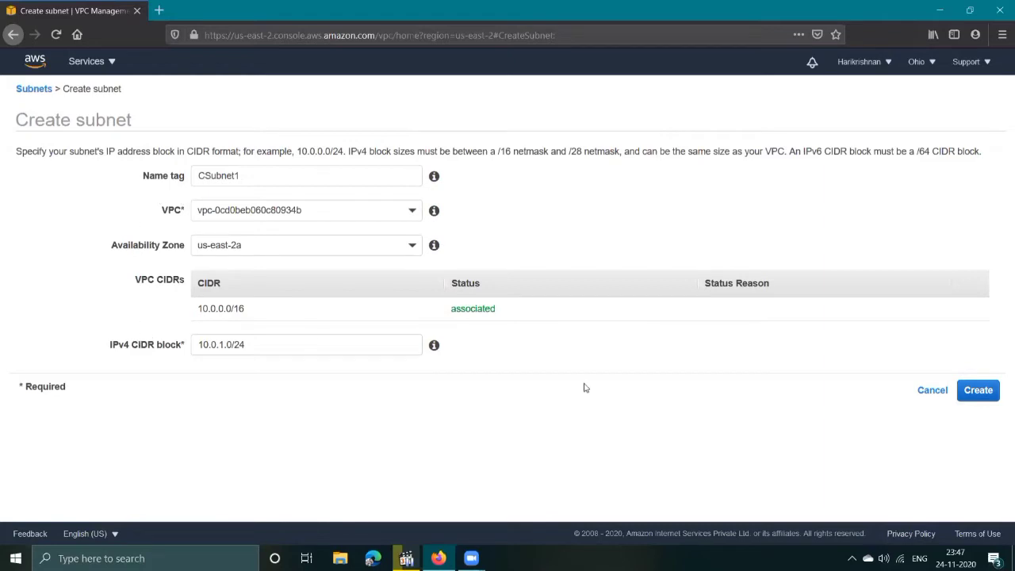
left_click(976, 394)
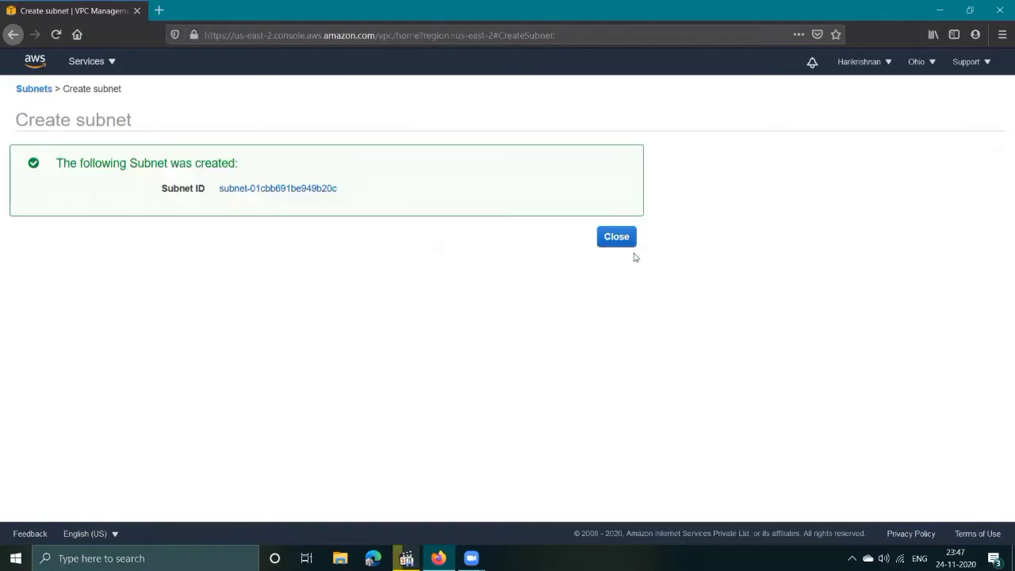
left_click(618, 237)
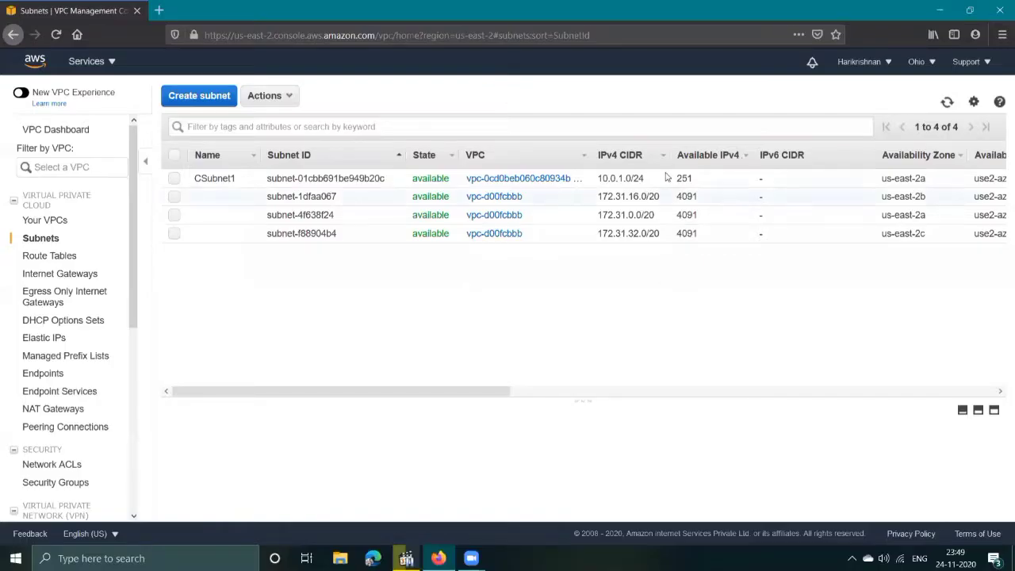
Step: Review all columns of the subnet list, comparing CSubnet1's available IPs, zone, route table, network ACL and auto-assign settings with the default subnets
scroll(673, 272, "right", 2)
scroll(673, 272, "right", 2)
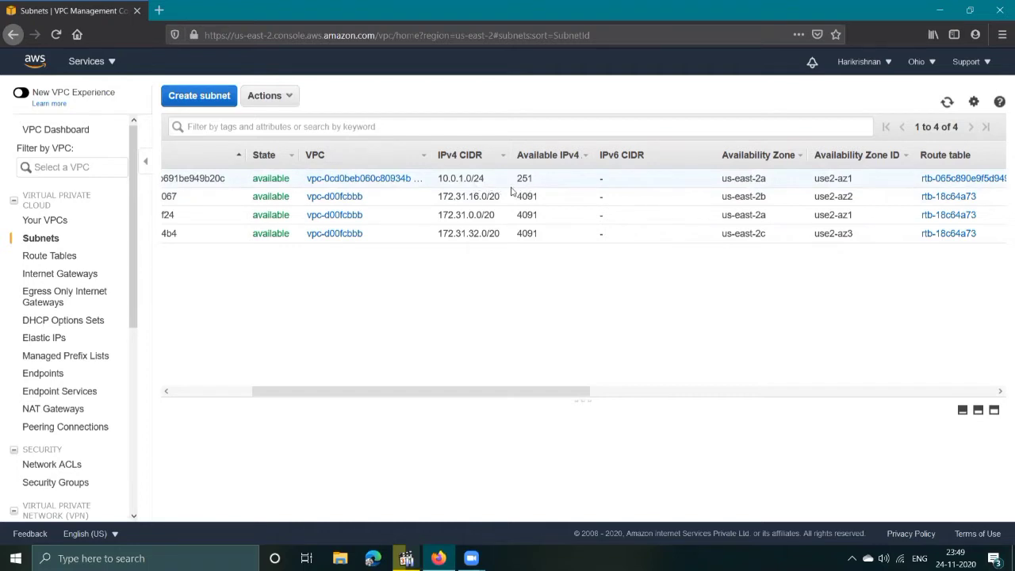
scroll(598, 266, "right", 6)
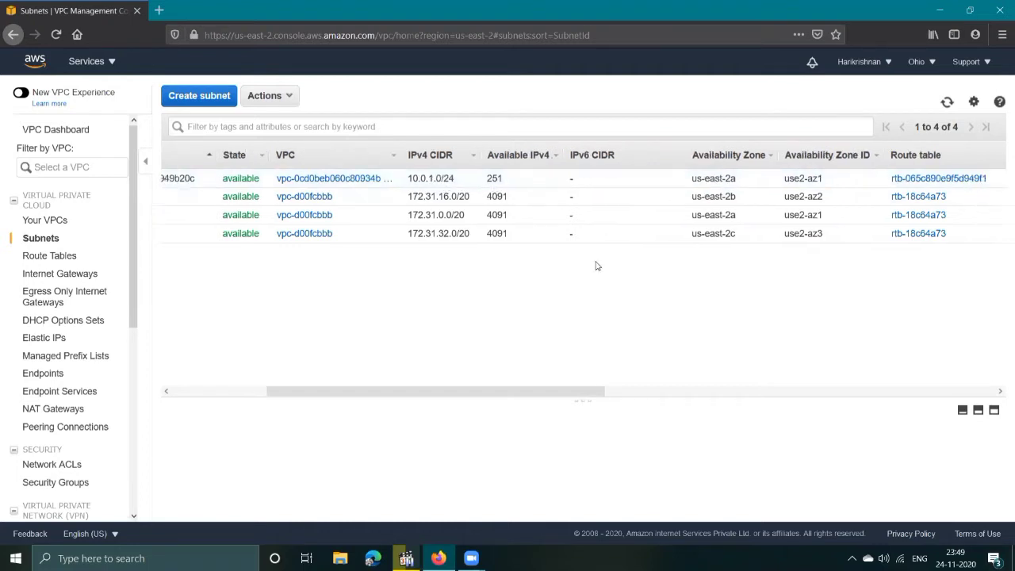
scroll(597, 266, "right", 2)
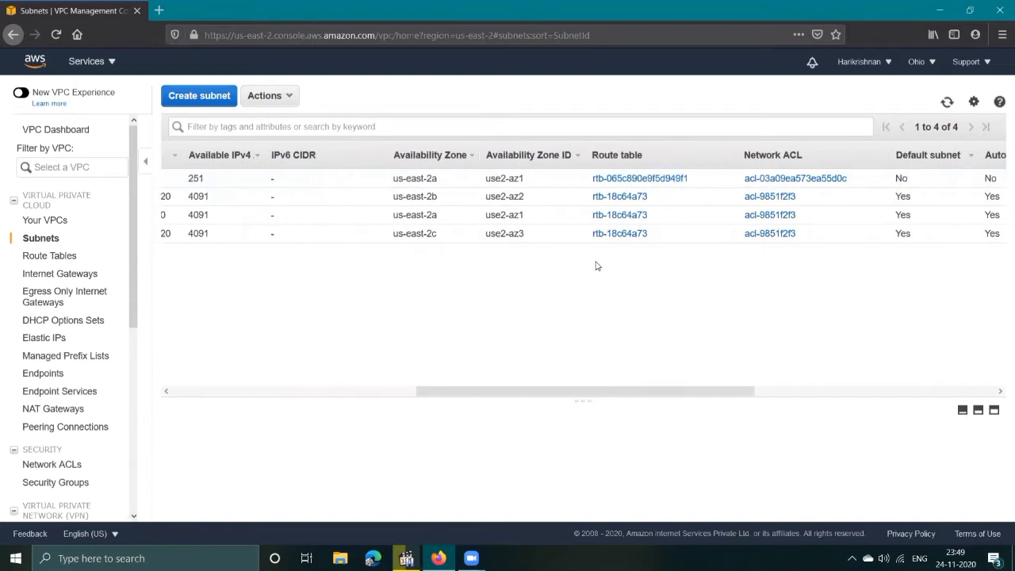
scroll(597, 266, "right", 12)
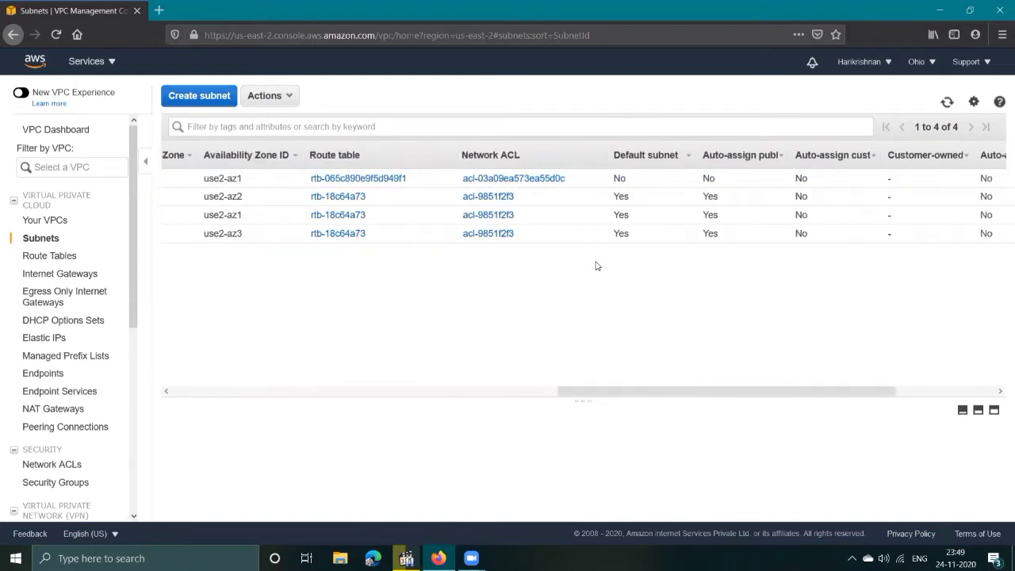
scroll(597, 266, "right", 5)
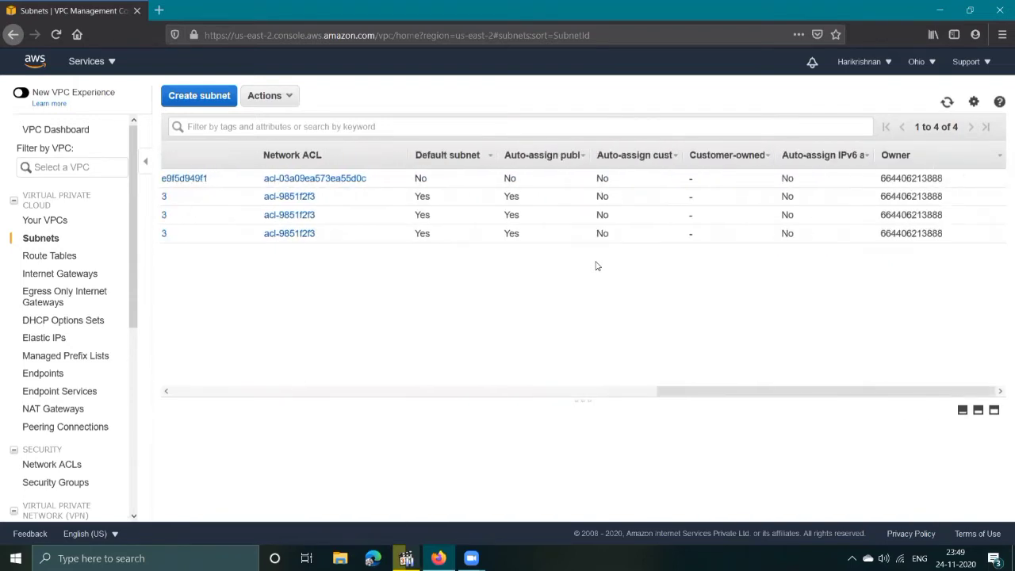
scroll(598, 266, "left", 20)
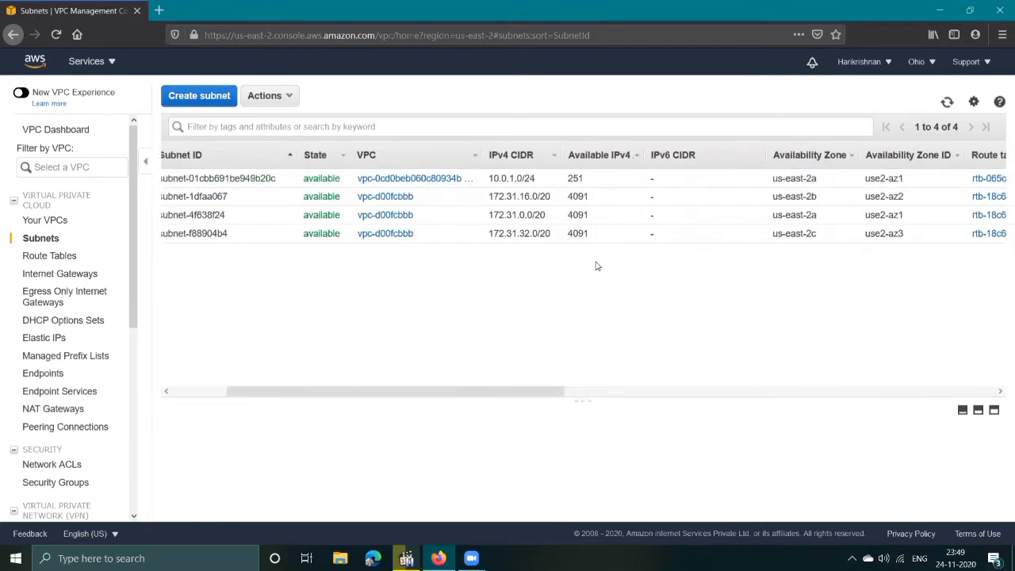
scroll(597, 266, "left", 4)
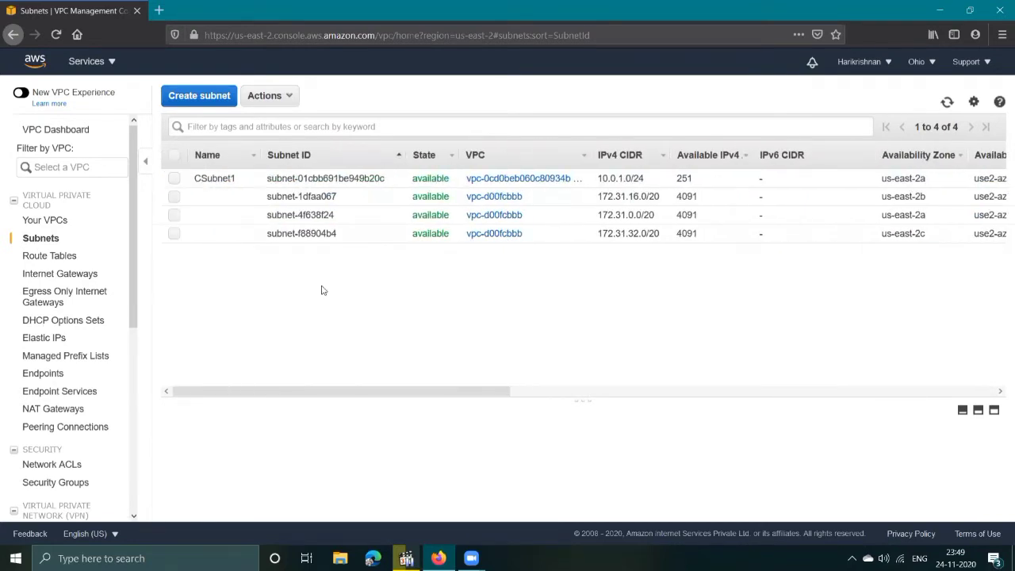
Step: Create a second subnet named Csubnet2 in CustomVPC, in availability zone us-east-2b with IPv4 CIDR block 10.0.2.0/24
left_click(199, 98)
left_click(256, 181)
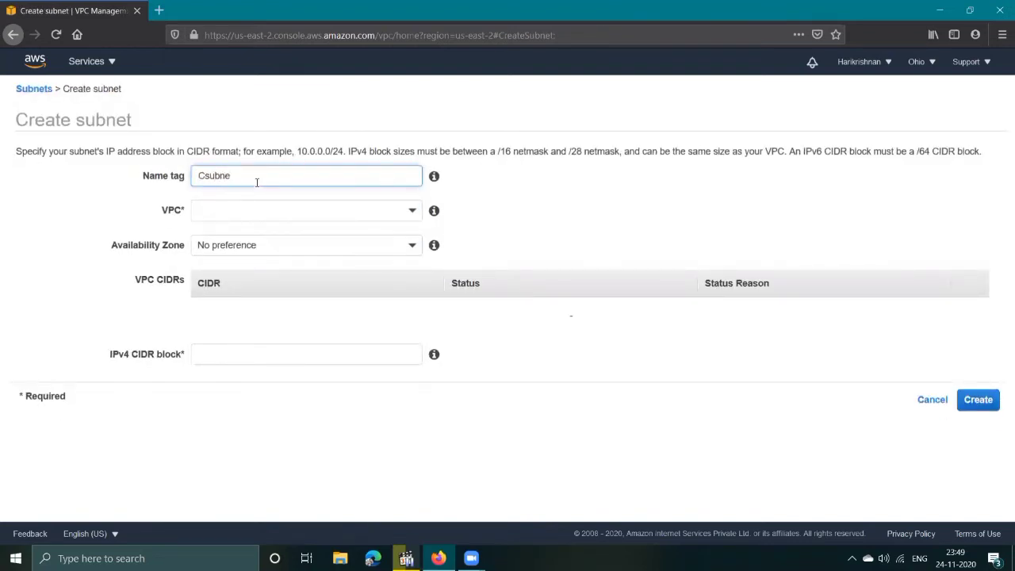
left_click(413, 210)
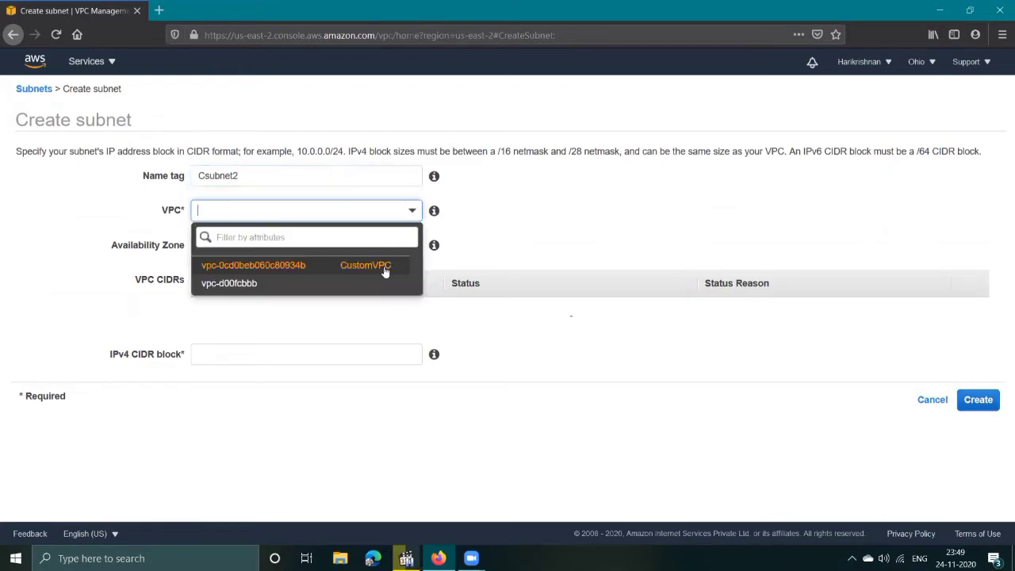
left_click(386, 266)
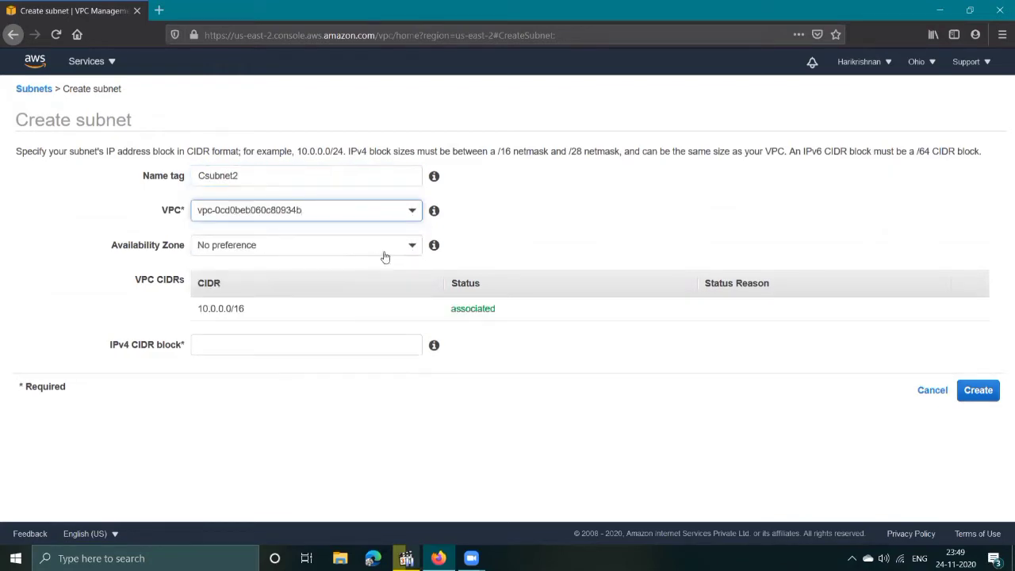
left_click(384, 253)
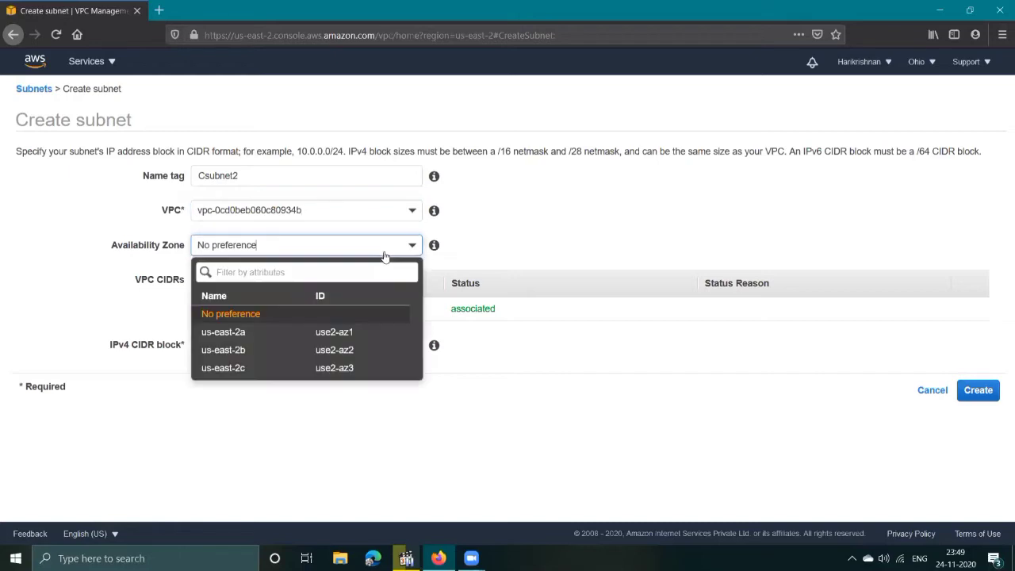
left_click(265, 350)
left_click(297, 347)
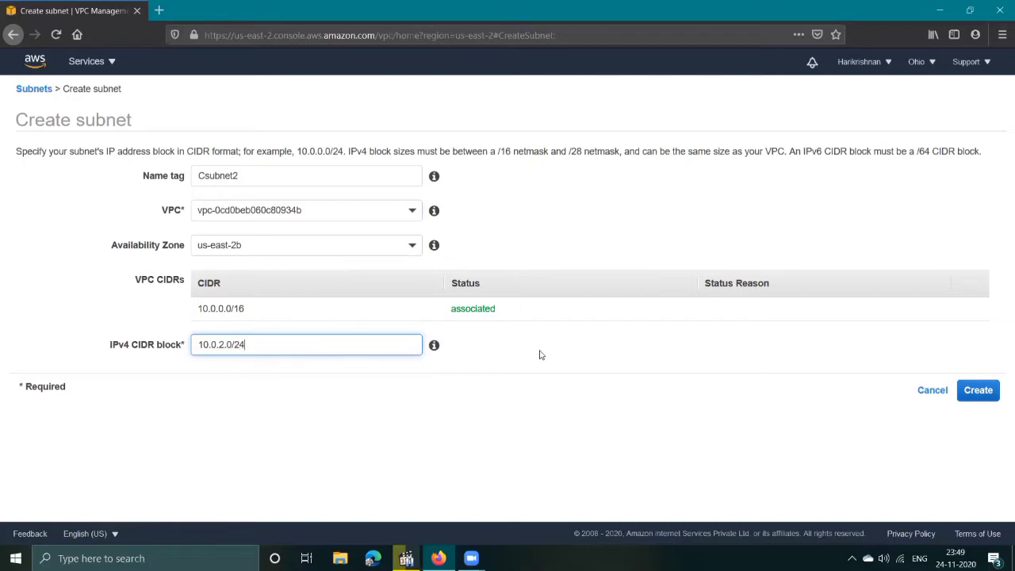
left_click(979, 392)
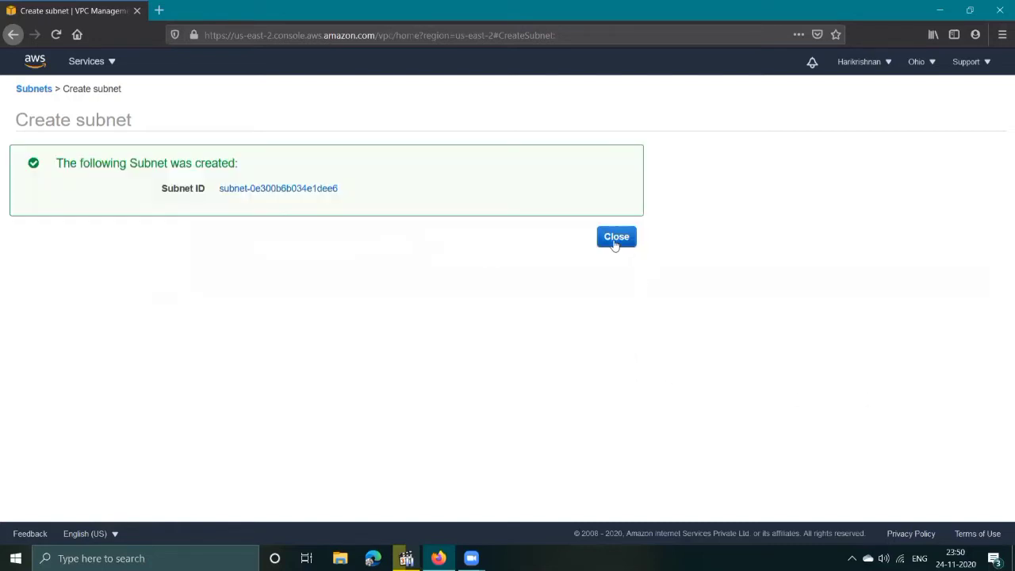
left_click(615, 238)
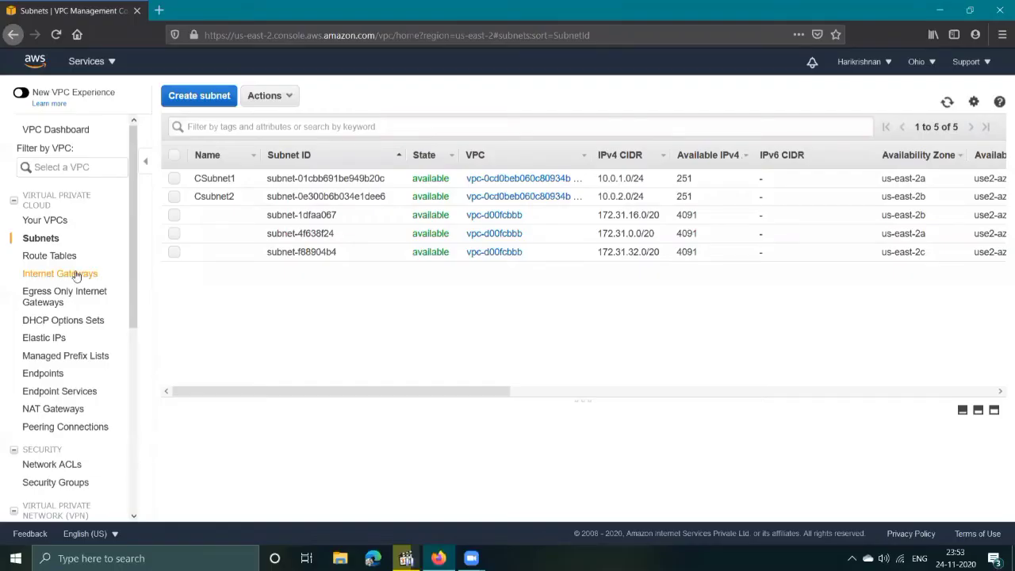
Step: Create a new internet gateway with the name tag CIGW
left_click(56, 274)
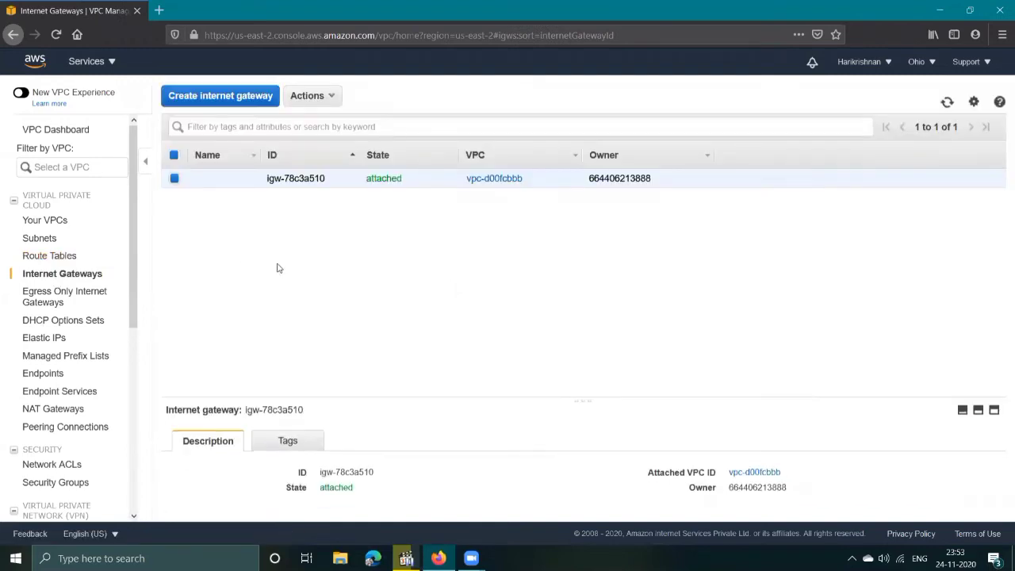
left_click(227, 99)
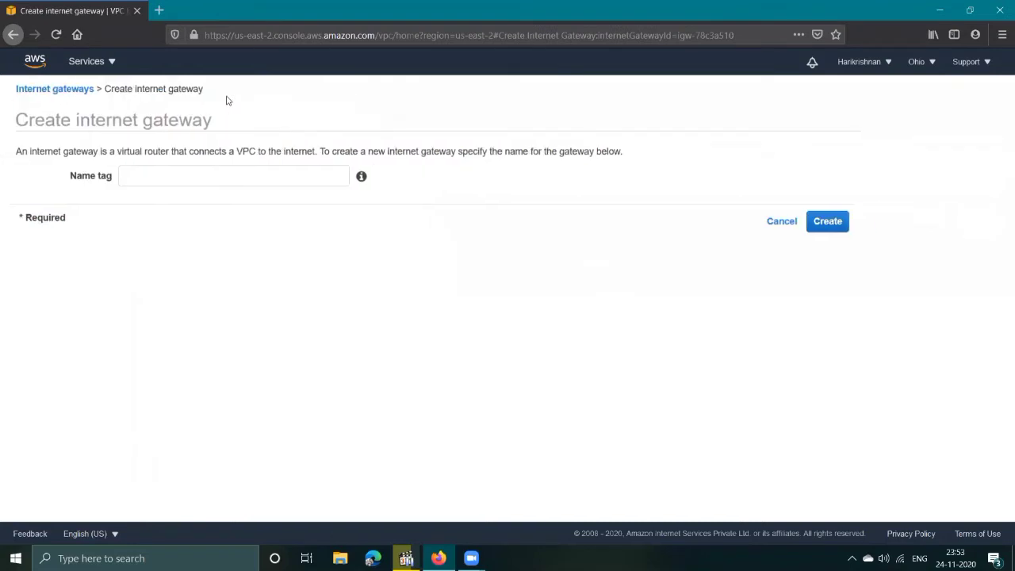
left_click(208, 175)
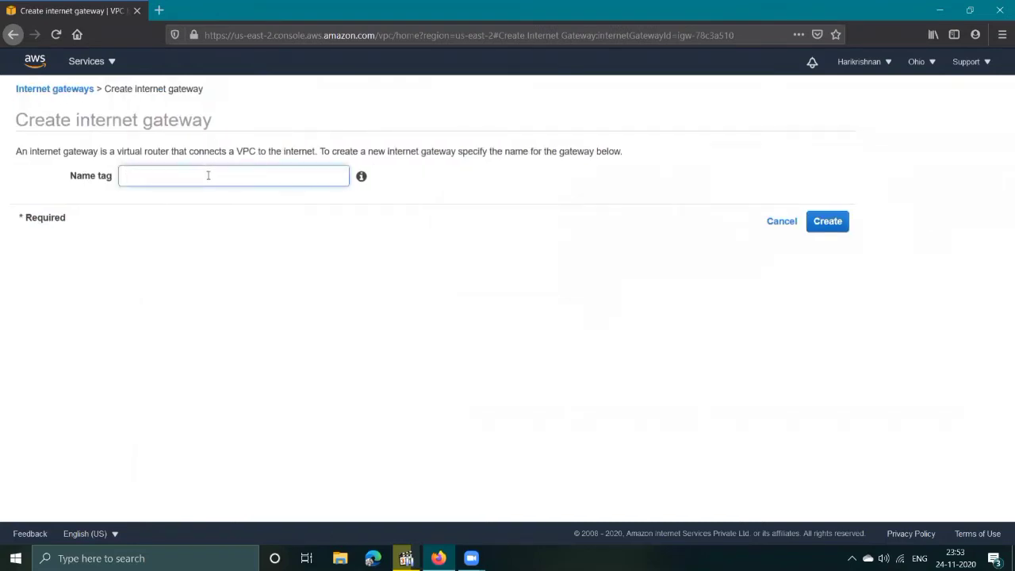
type("CIGW")
left_click(828, 226)
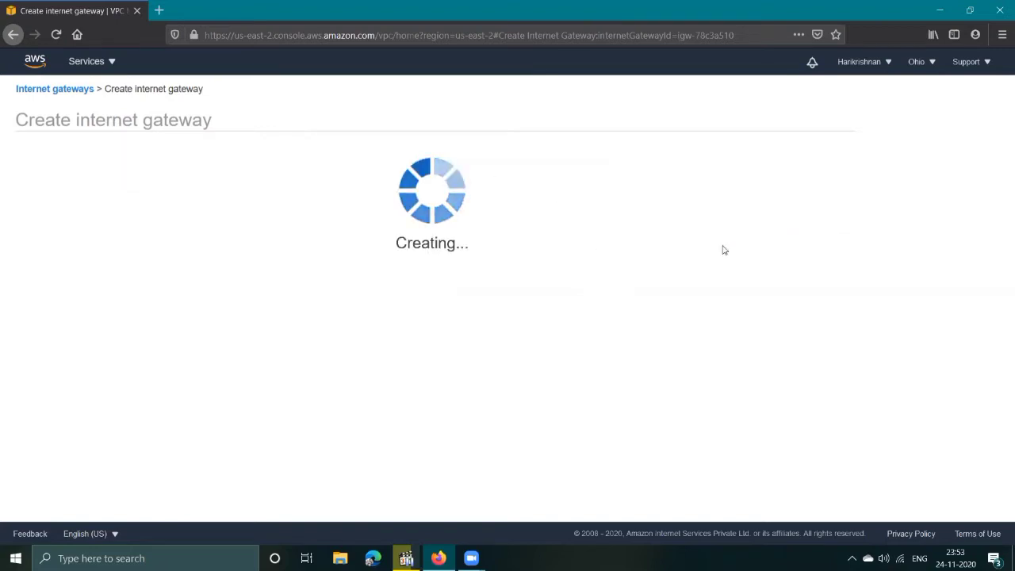
Step: Attach the CIGW internet gateway to CustomVPC
left_click(616, 238)
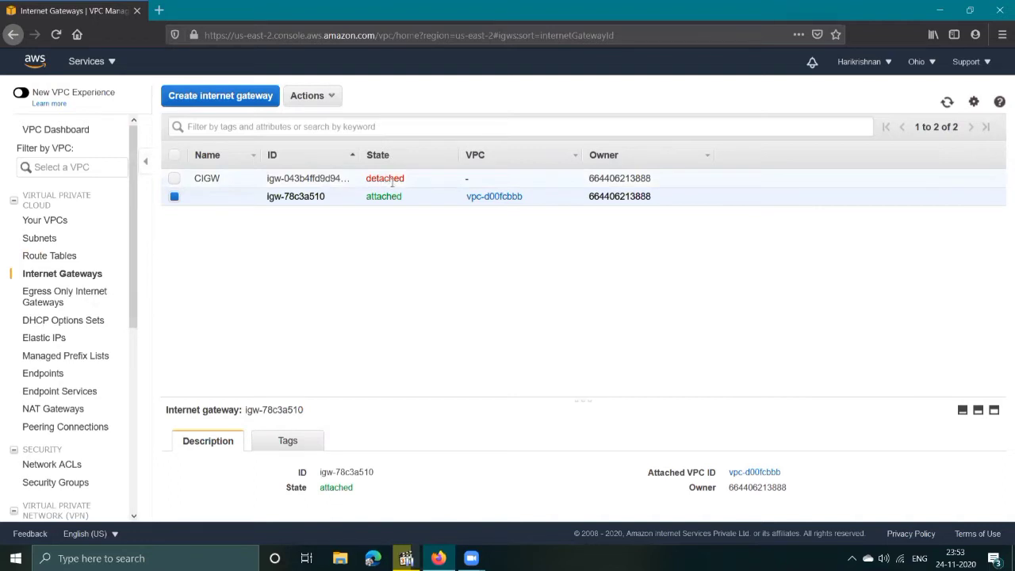
left_click(175, 197)
left_click(175, 179)
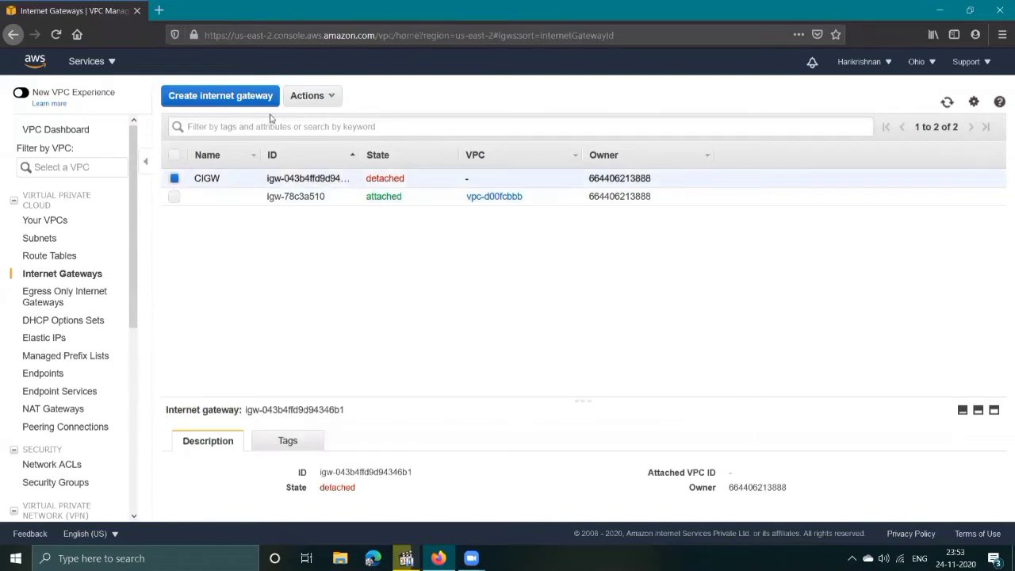
left_click(317, 96)
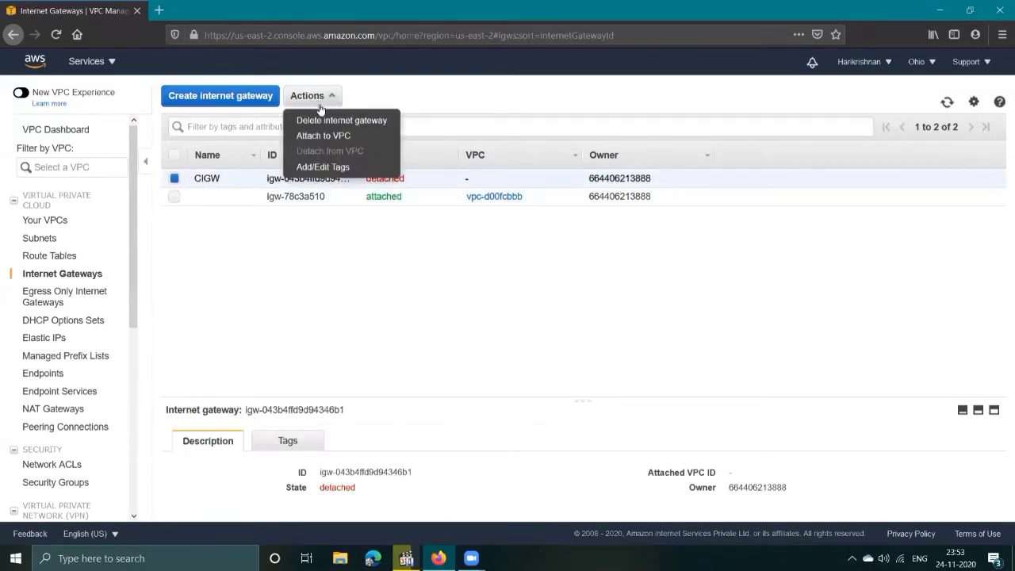
left_click(323, 136)
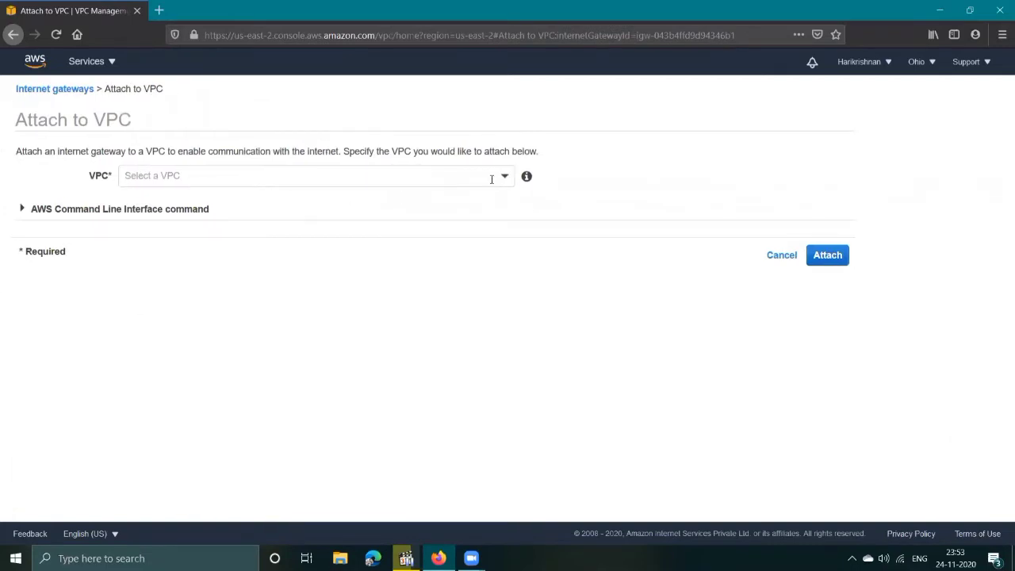
left_click(504, 177)
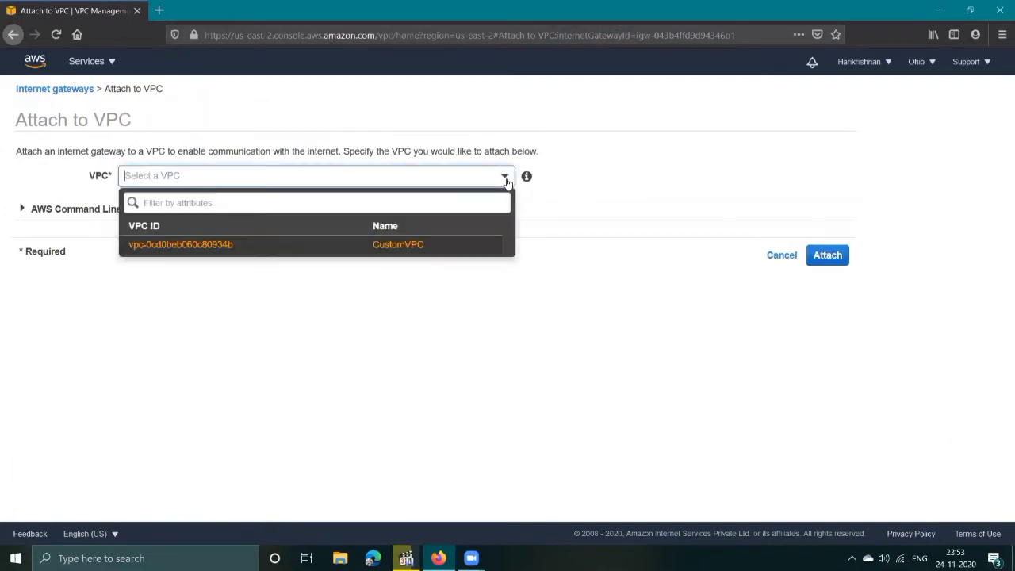
left_click(400, 247)
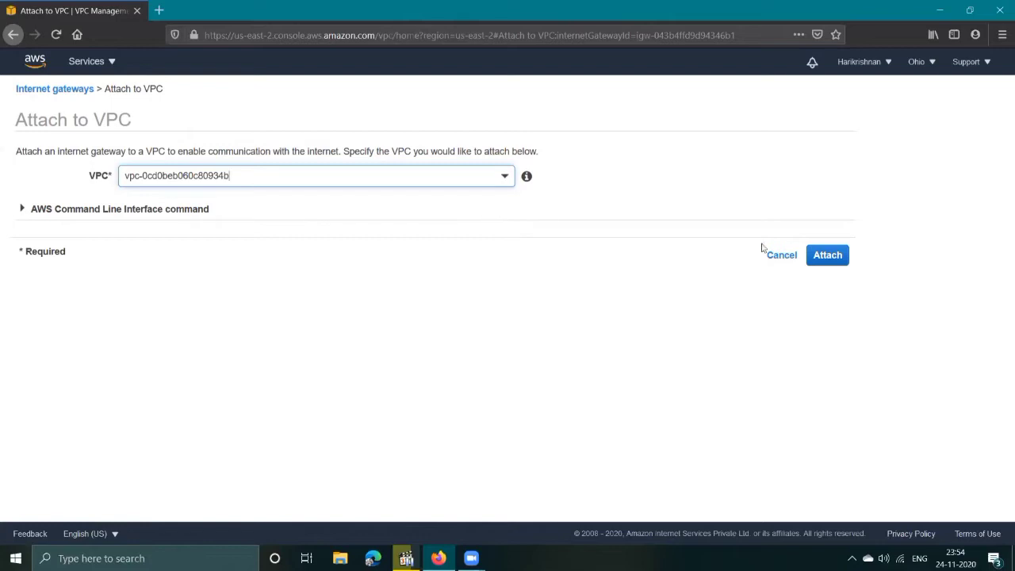
left_click(827, 255)
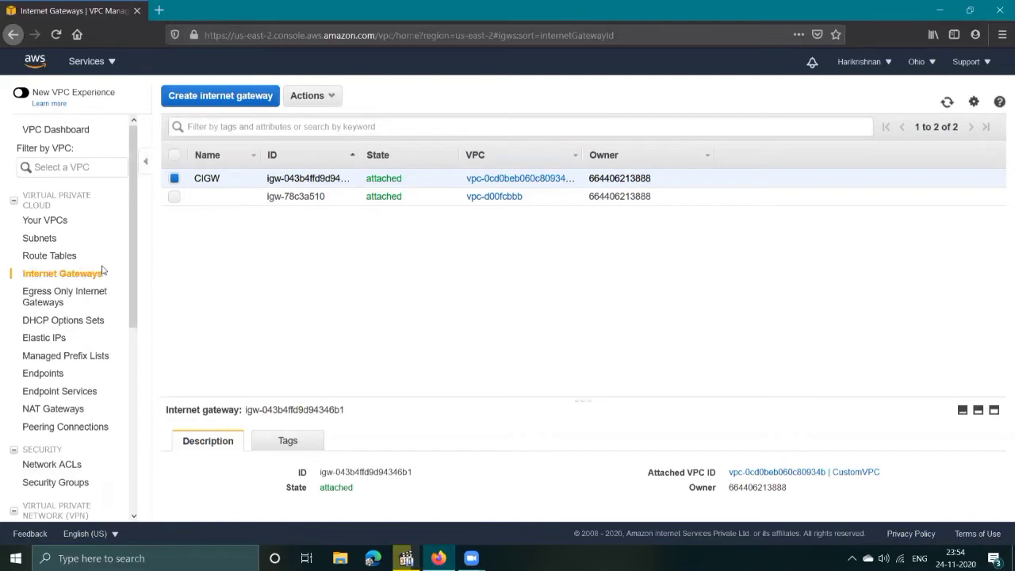
Step: Create a new route table with the name tag C Route Tabke in CustomVPC
left_click(59, 261)
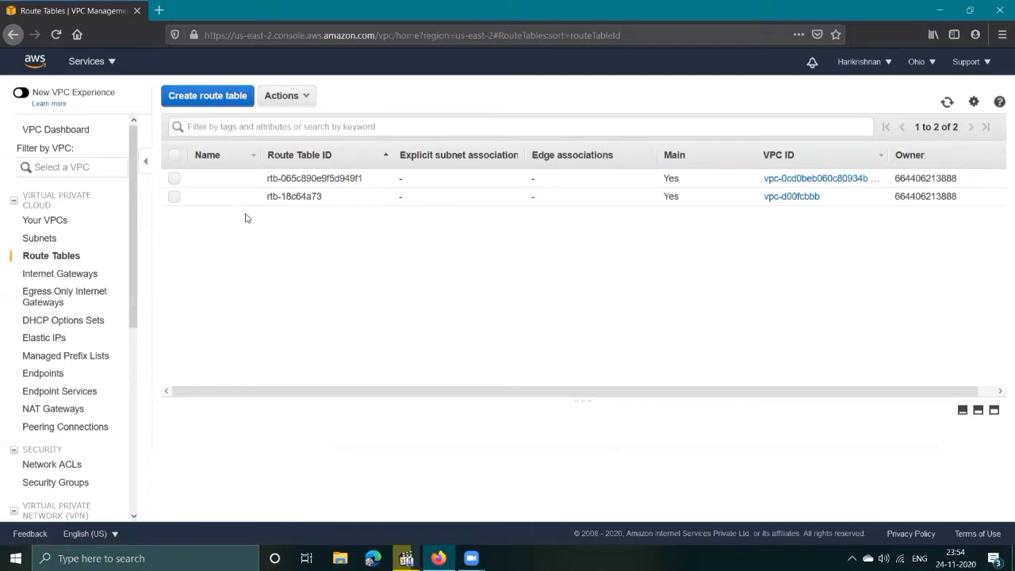
left_click(222, 101)
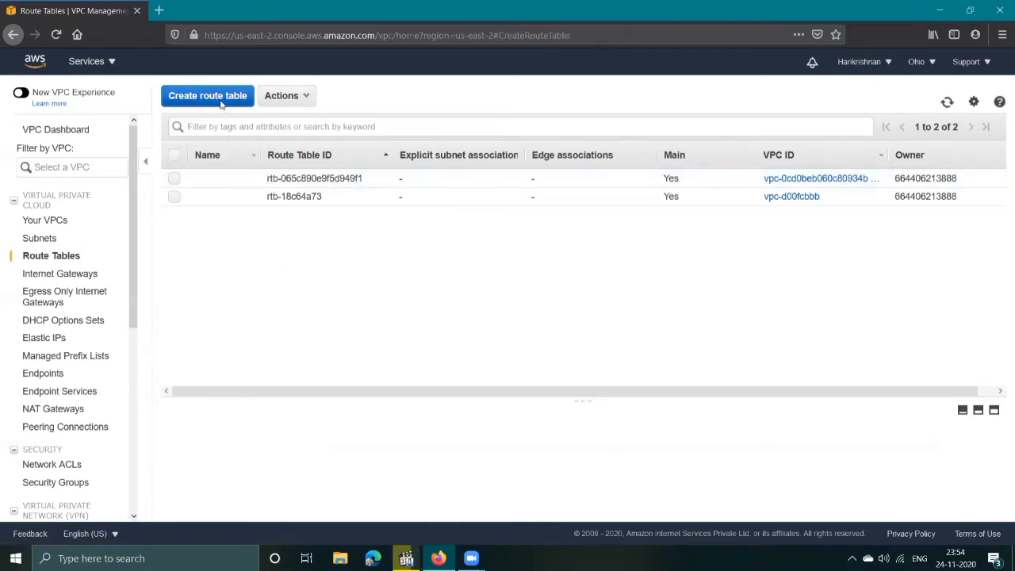
left_click(252, 176)
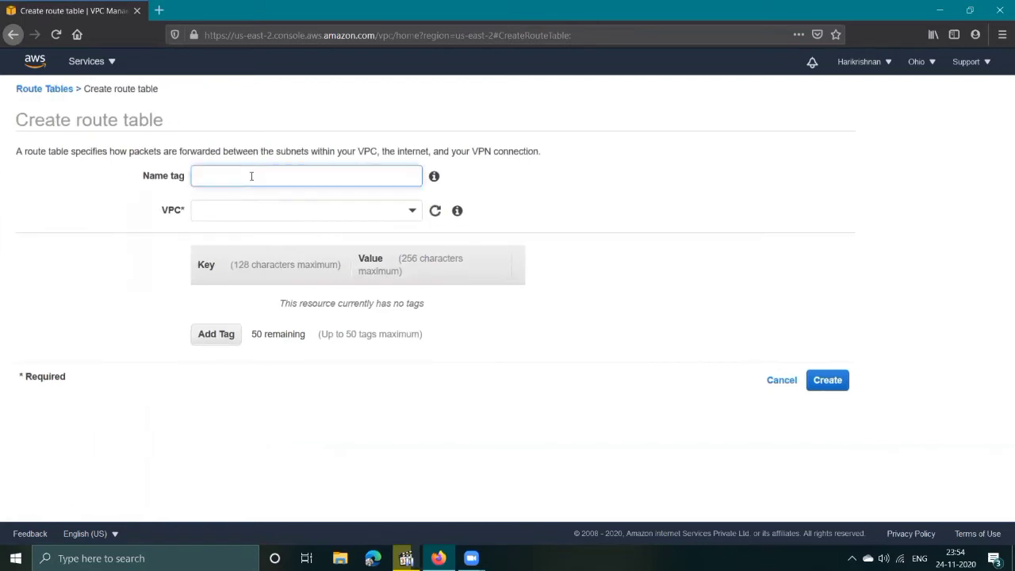
type("C Route Tabke")
left_click(412, 209)
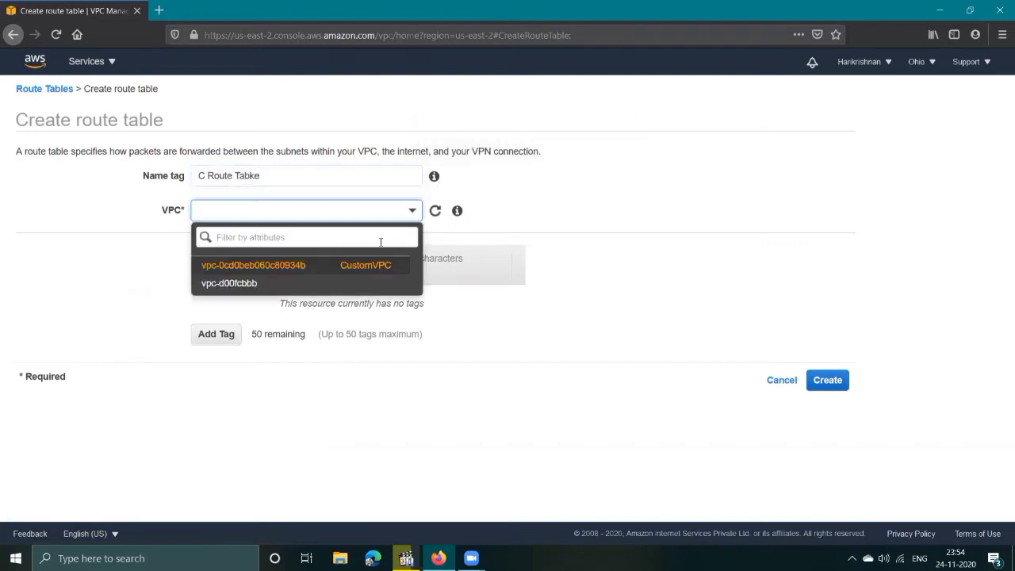
left_click(367, 266)
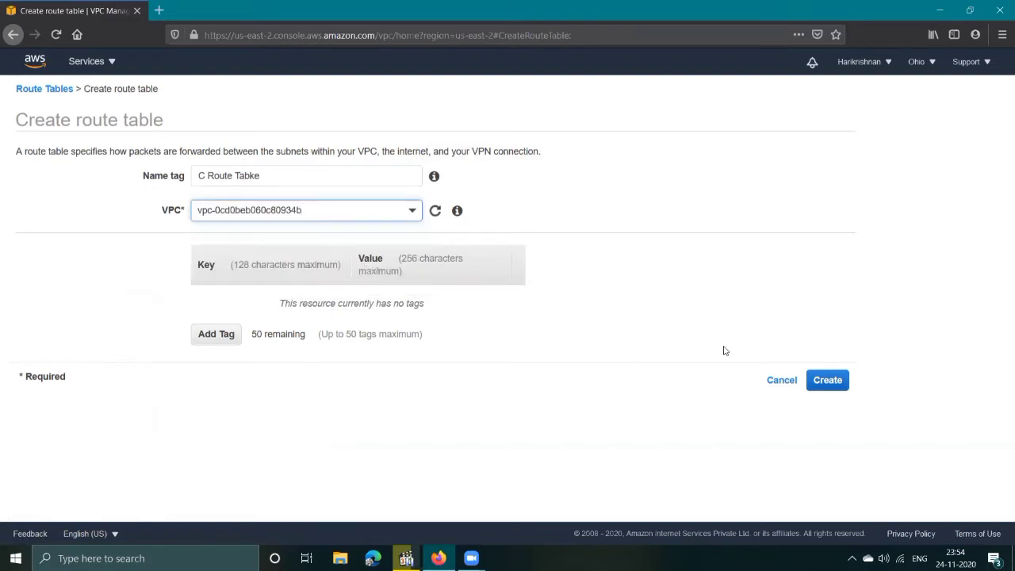
left_click(828, 381)
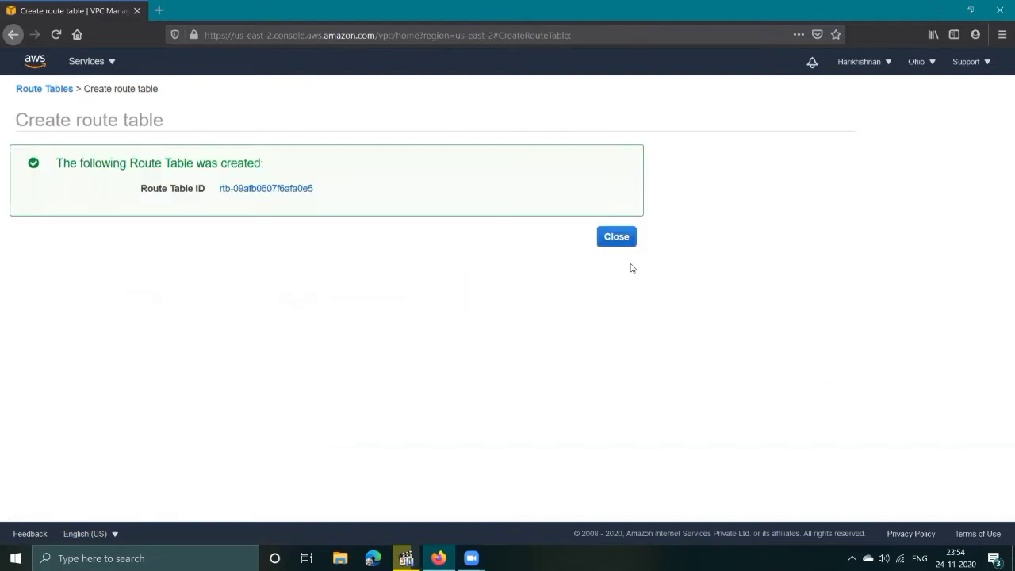
left_click(620, 238)
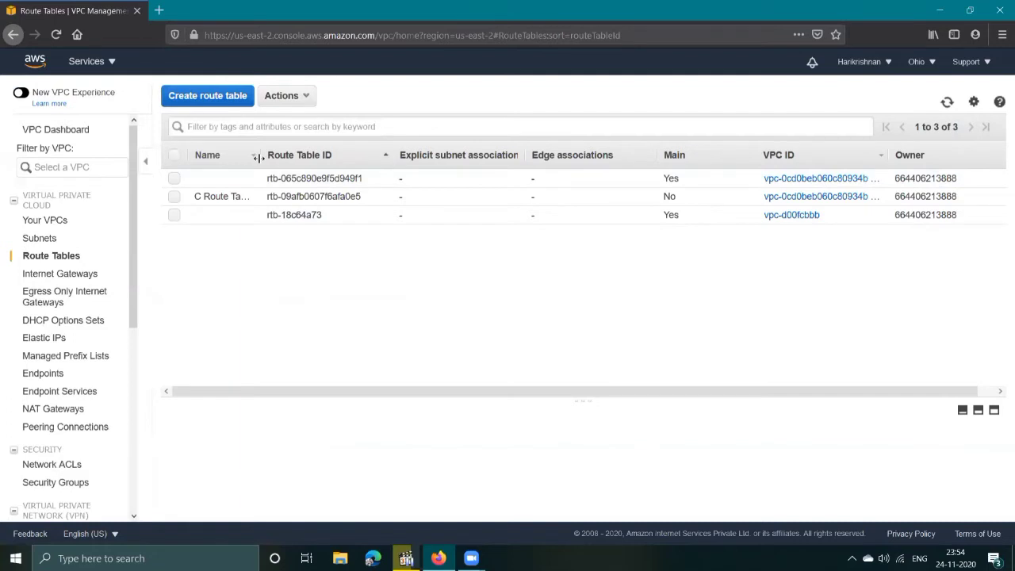
Step: Widen the Name column of the route table list and rename the new route table as C Route Table
left_click_drag(259, 157, 288, 159)
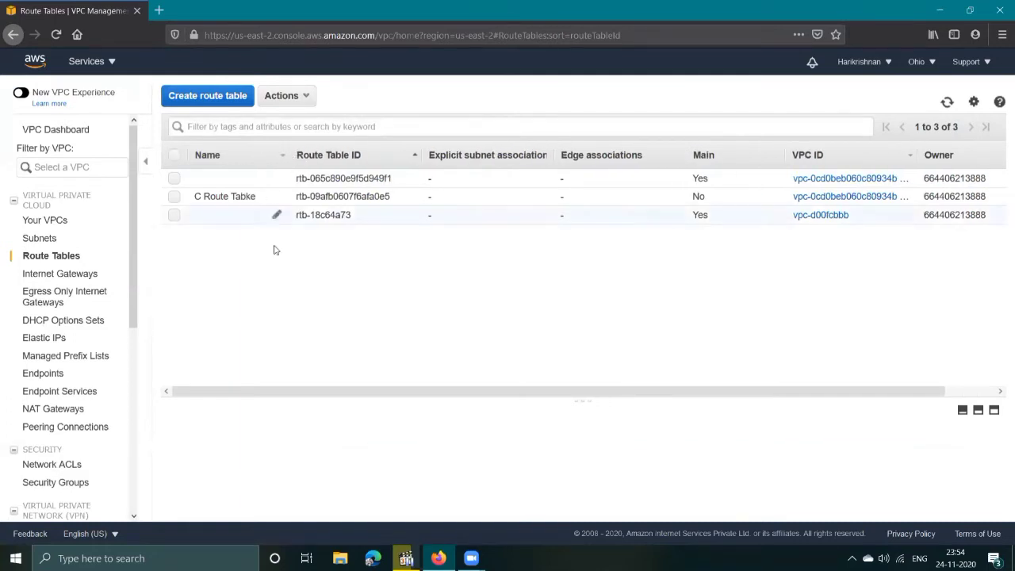
left_click(273, 194)
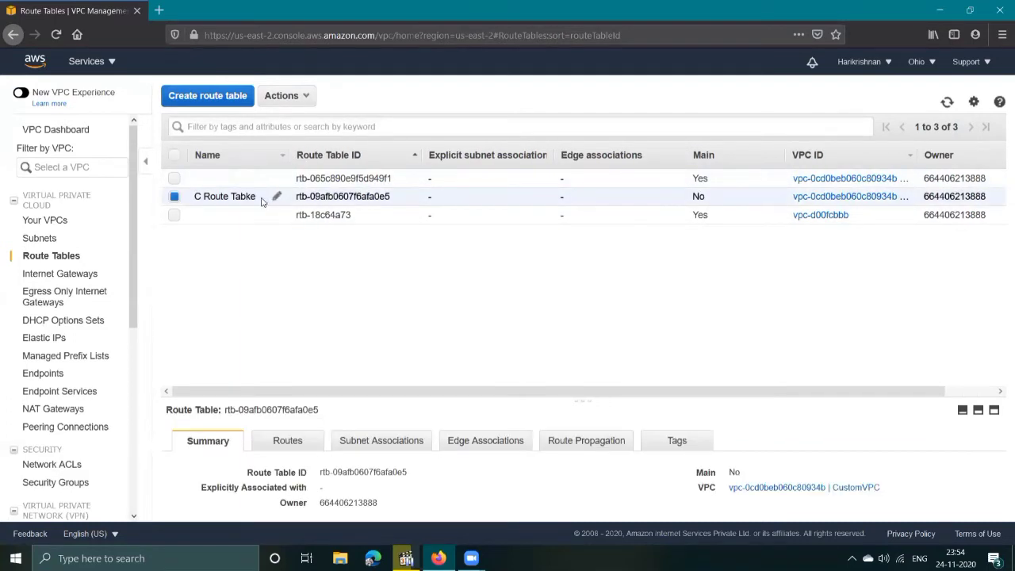
left_click(276, 197)
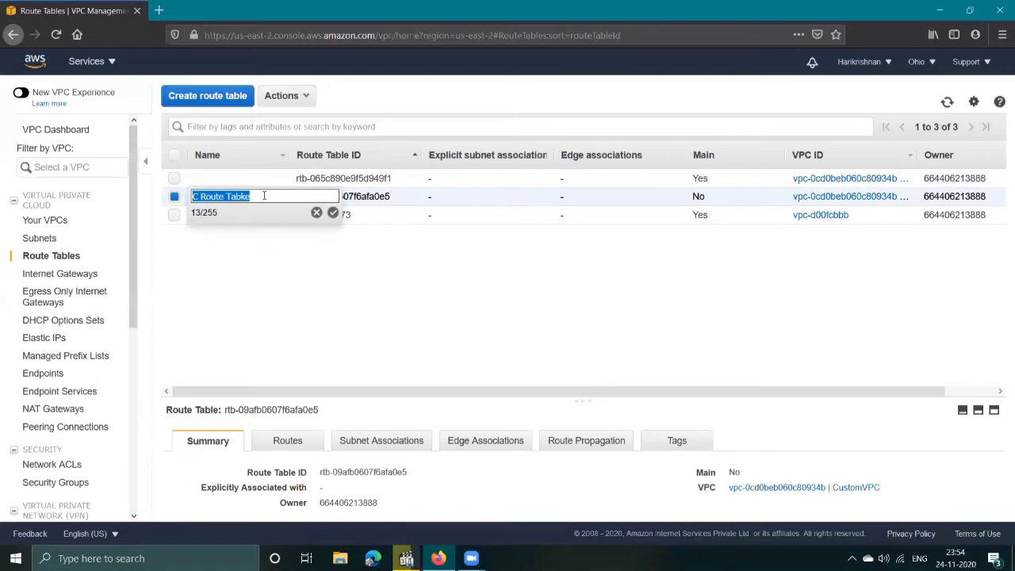
left_click(264, 196)
key("BackSpace")
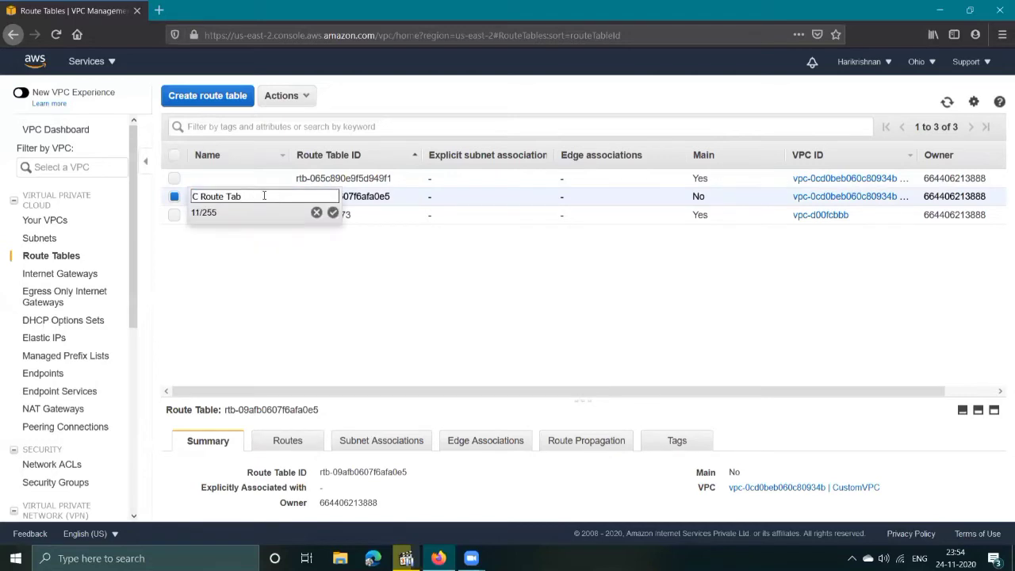
type("le")
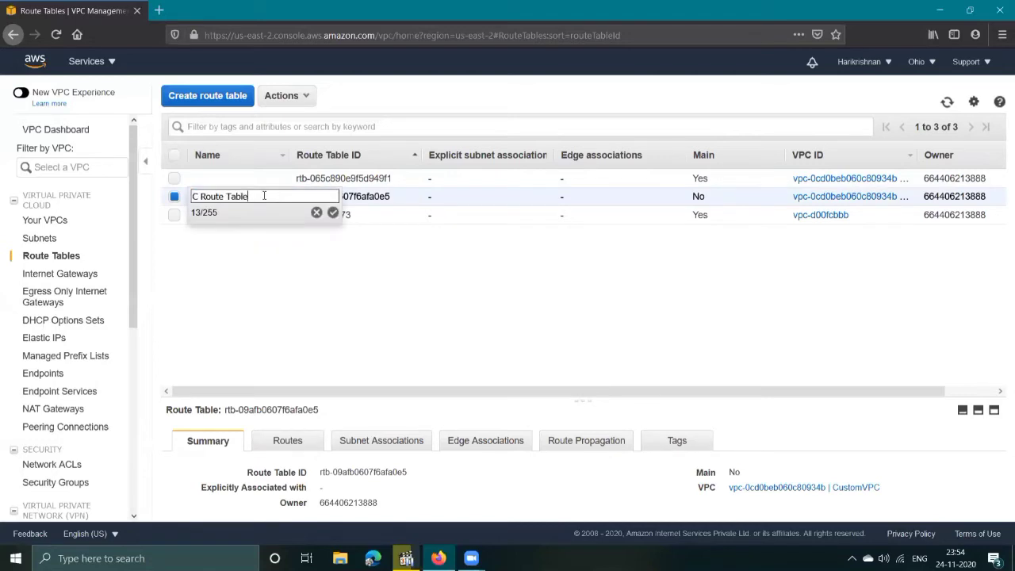
left_click(333, 213)
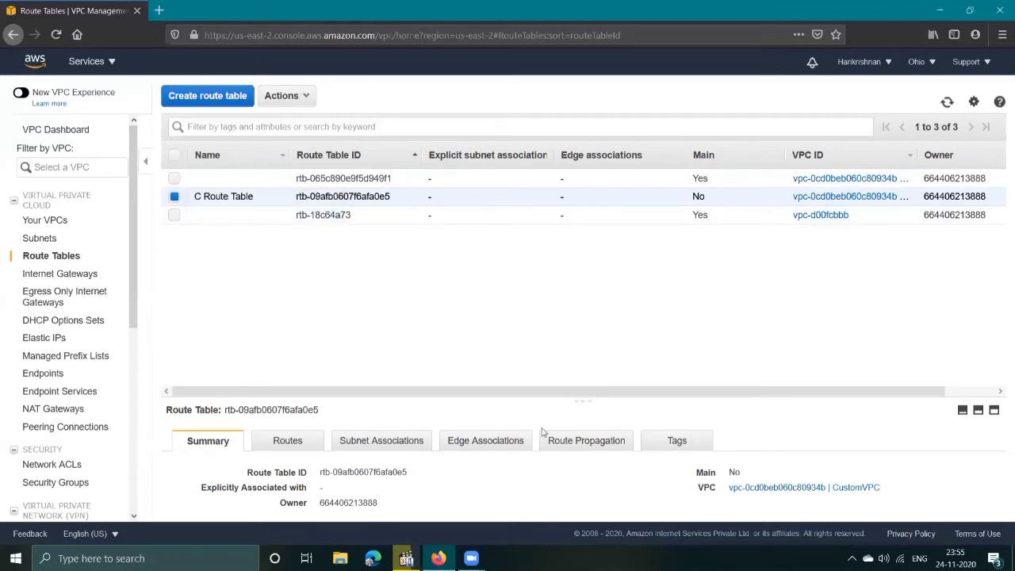
Step: Add a route to C Route Table with destination 0.0.0.0/0 and the CIGW internet gateway as target, and save the routes
left_click(979, 411)
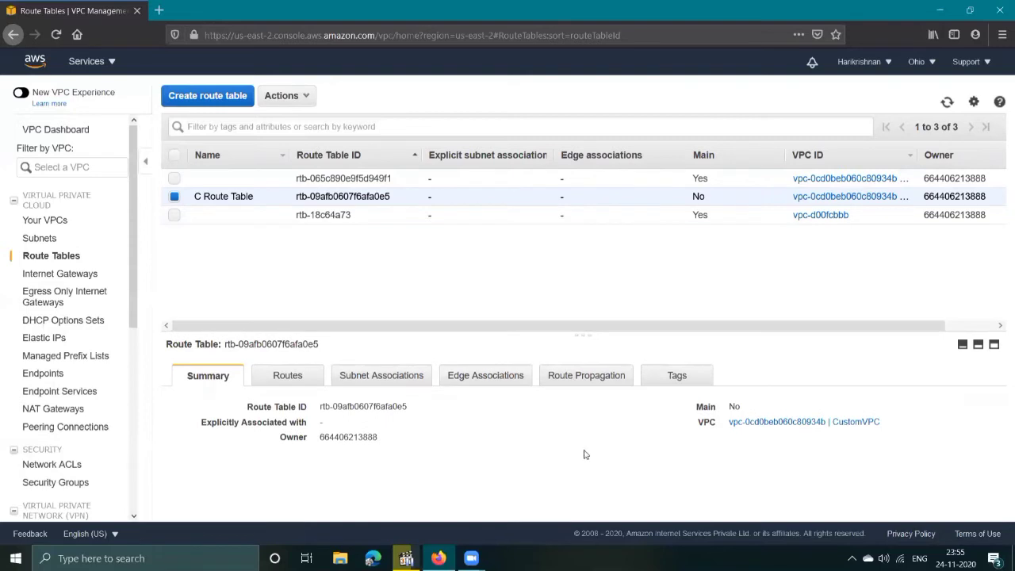
left_click(287, 378)
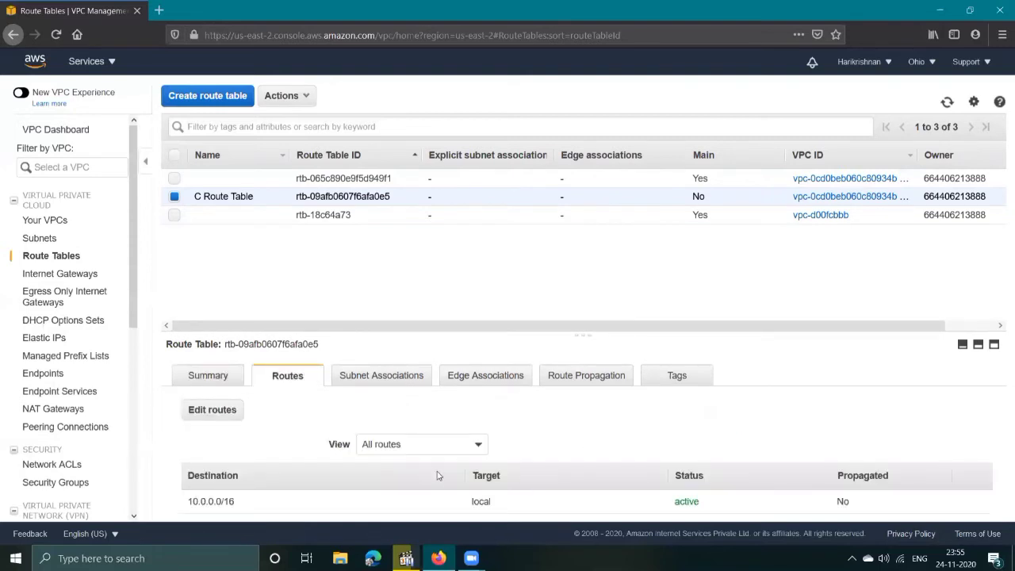
double_click(485, 502)
left_click(518, 503)
left_click(214, 410)
left_click(46, 219)
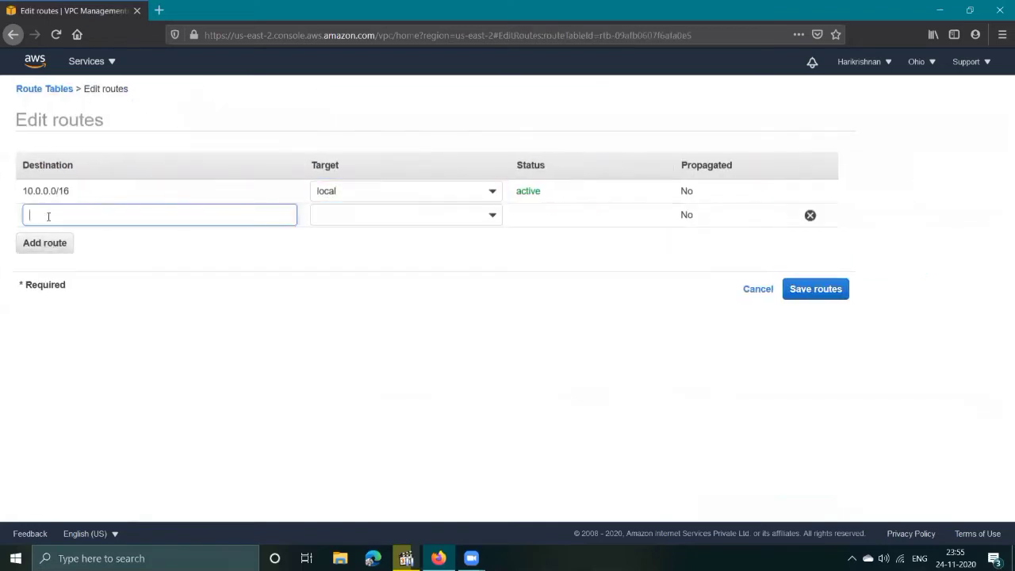
type("0.0")
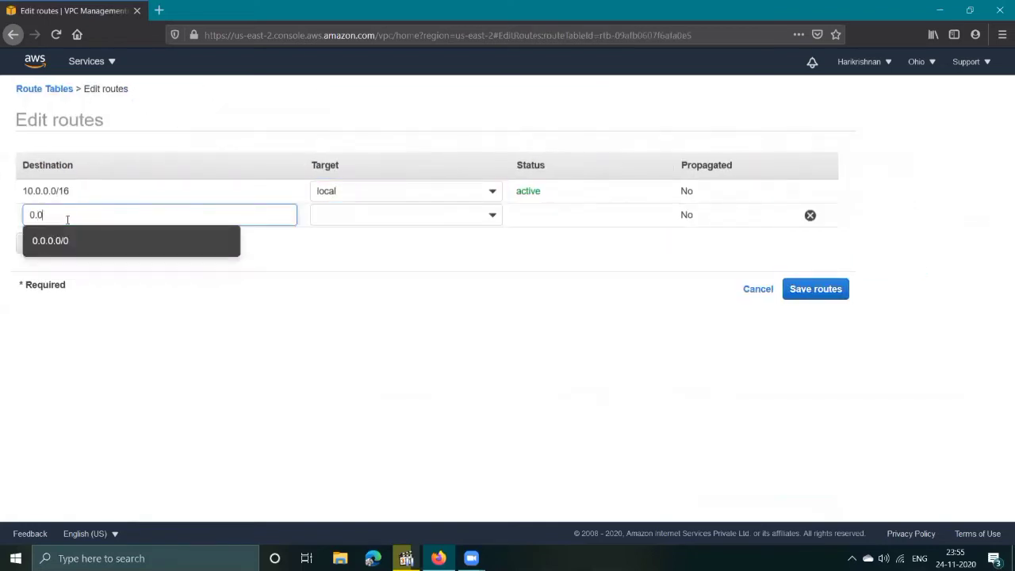
type(".0.0/0")
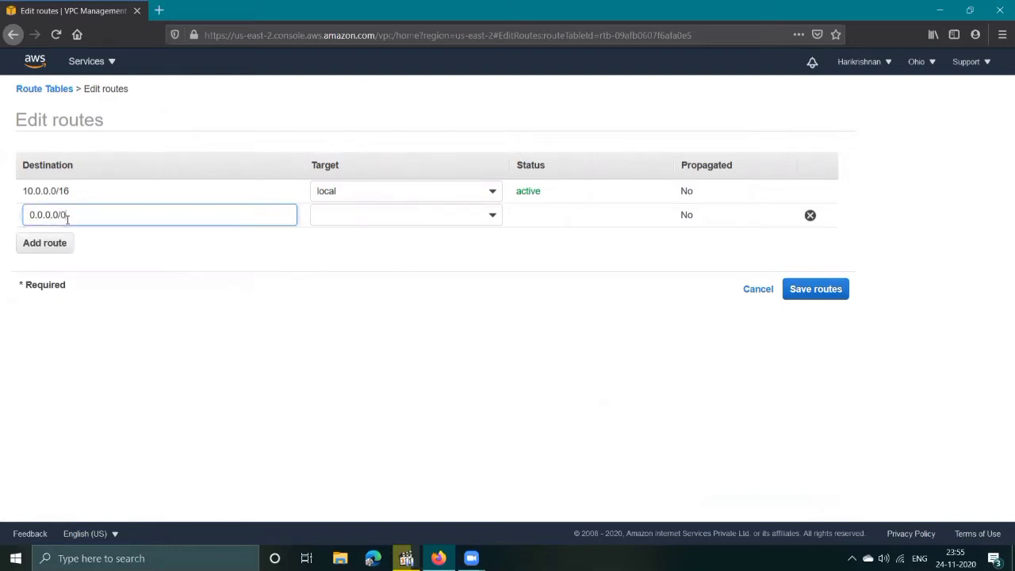
left_click(391, 212)
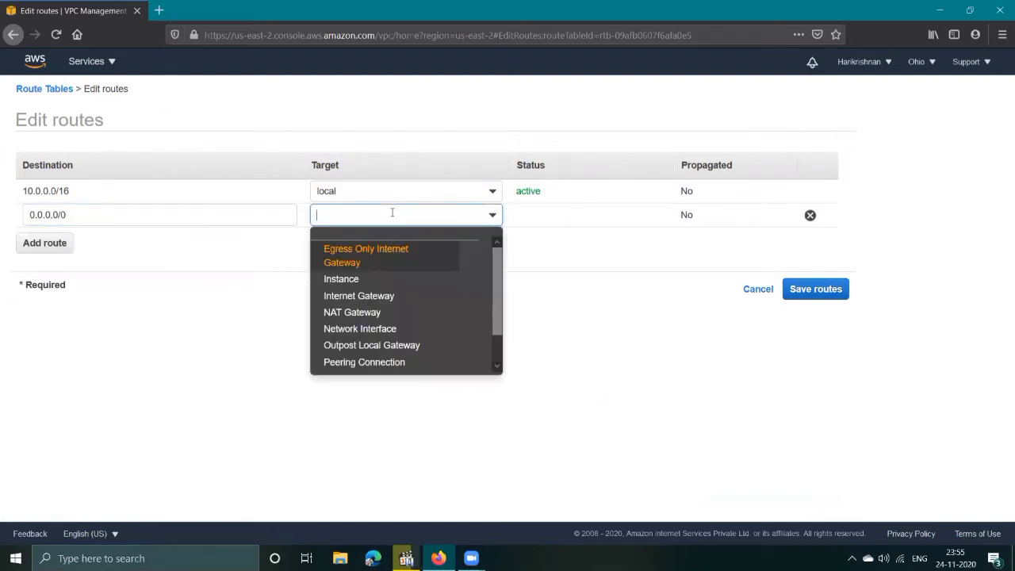
left_click(384, 295)
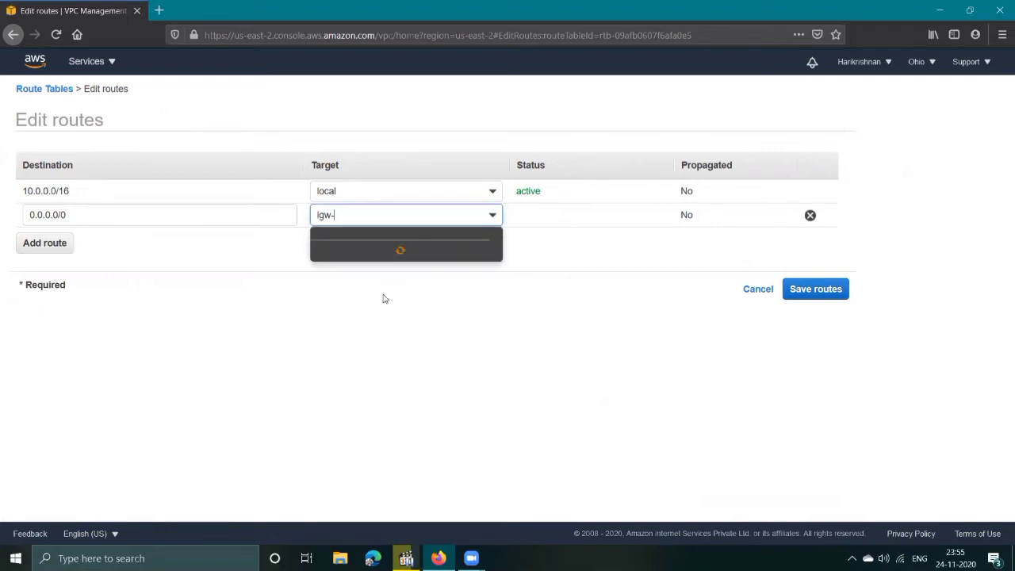
left_click(401, 251)
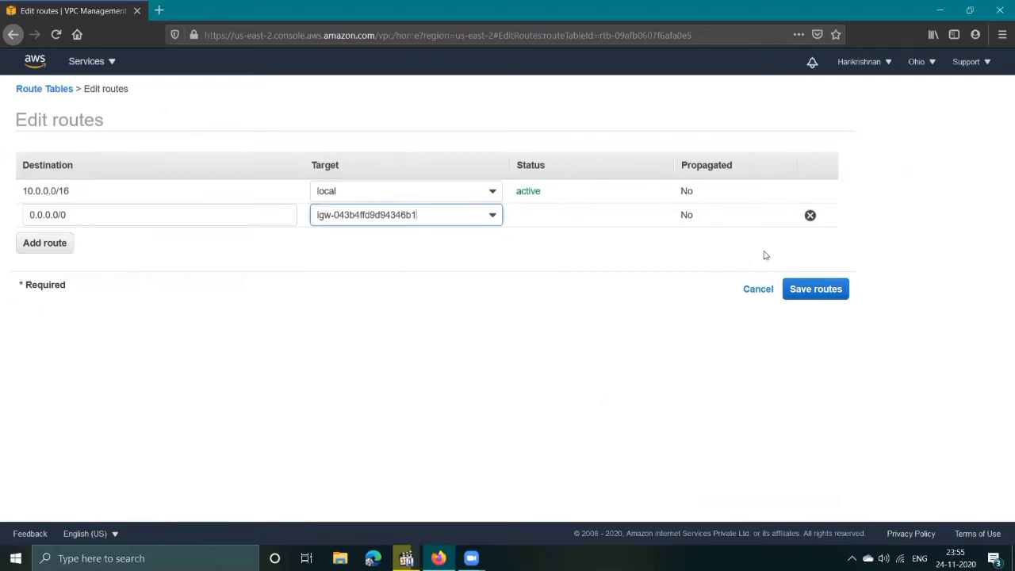
left_click(809, 292)
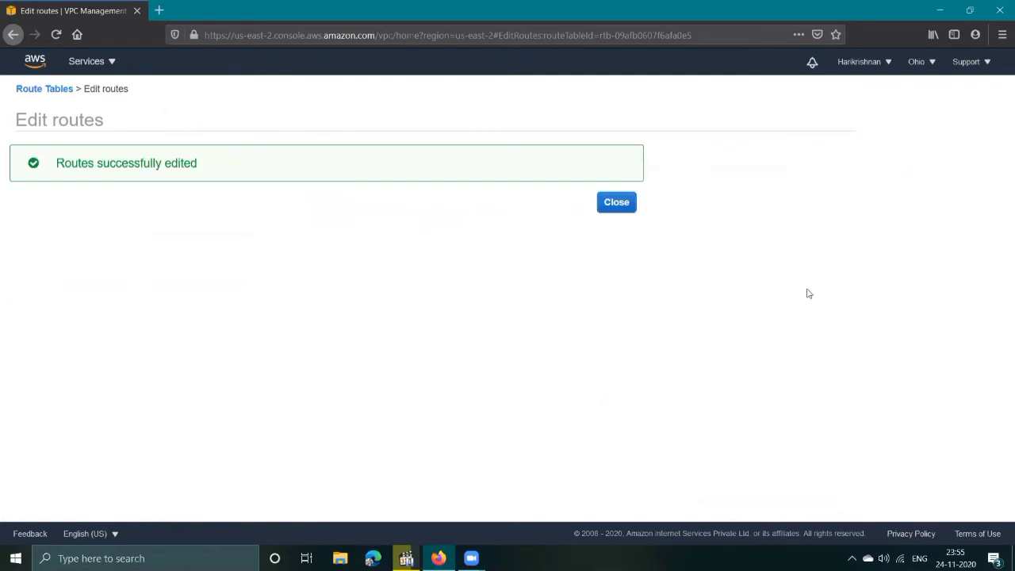
left_click(616, 204)
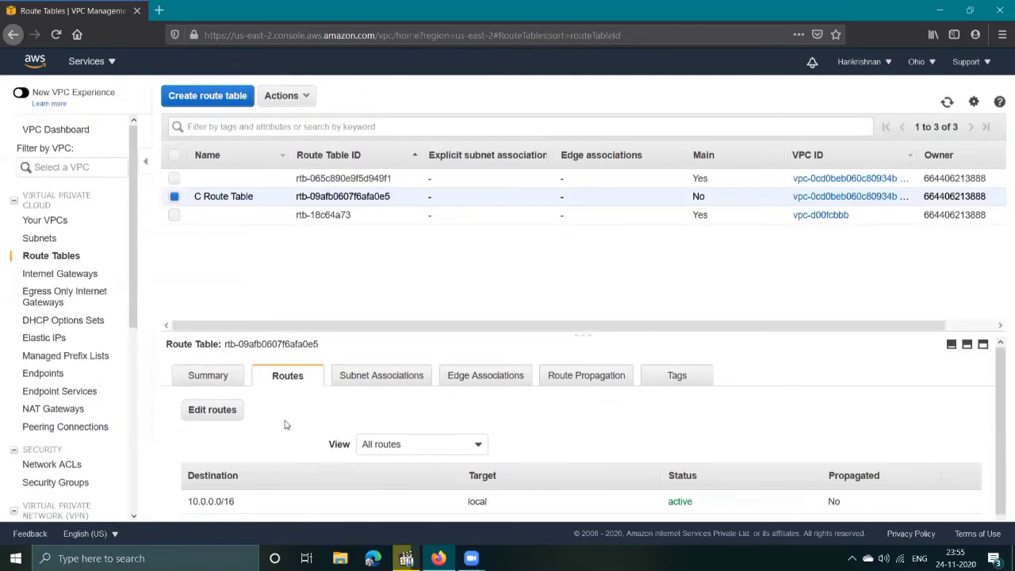
scroll(280, 447, "down", 1)
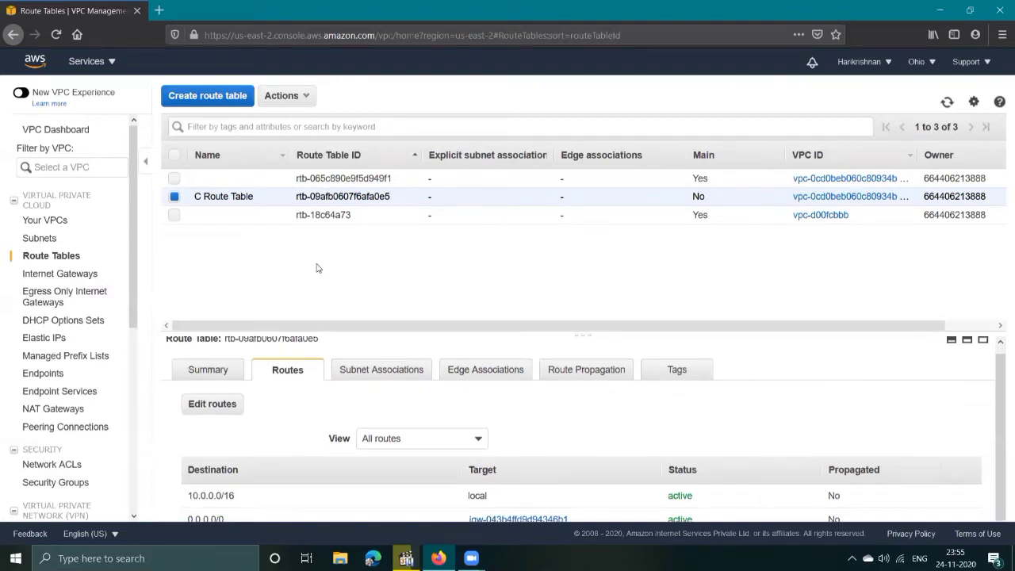
Step: Associate the subnet CSubnet1 with C Route Table and save the subnet association
left_click(382, 376)
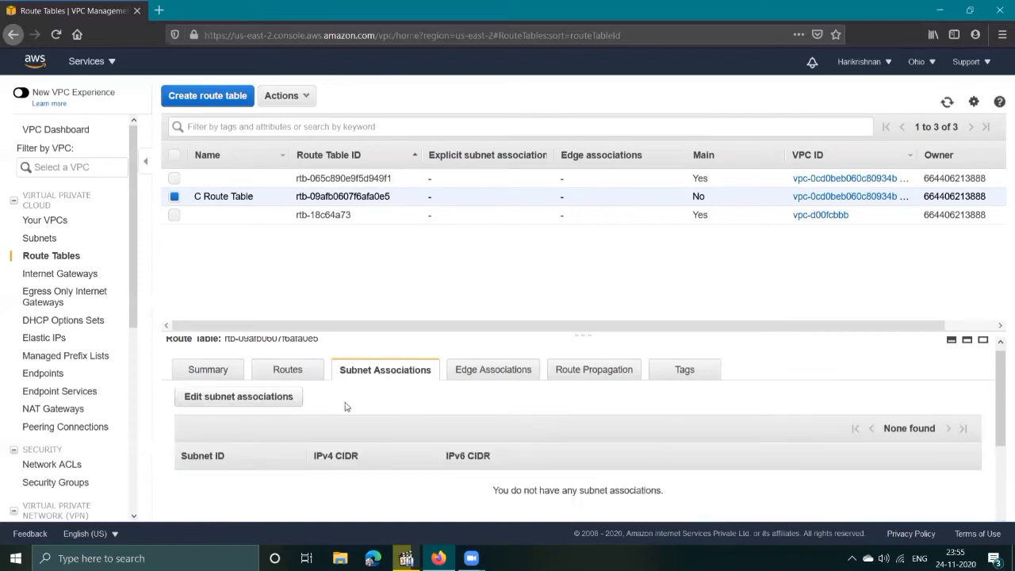
scroll(325, 501, "down", 3)
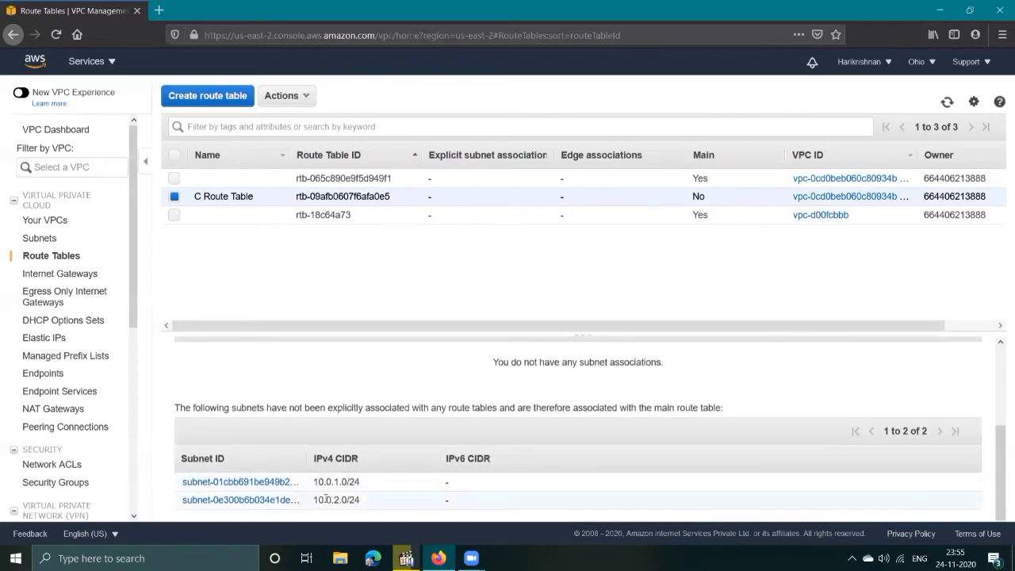
scroll(325, 498, "up", 2)
scroll(325, 498, "up", 3)
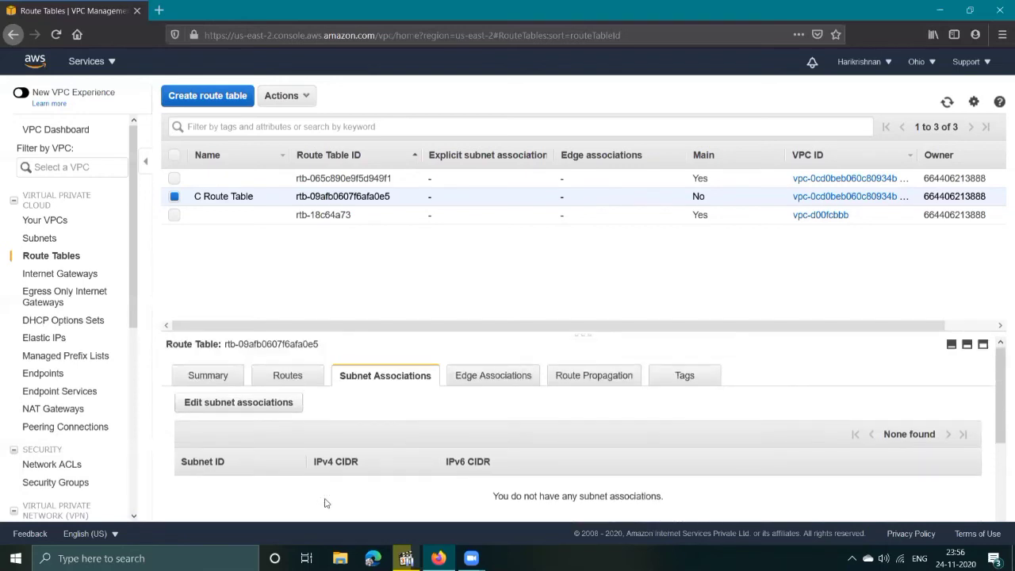
left_click(250, 408)
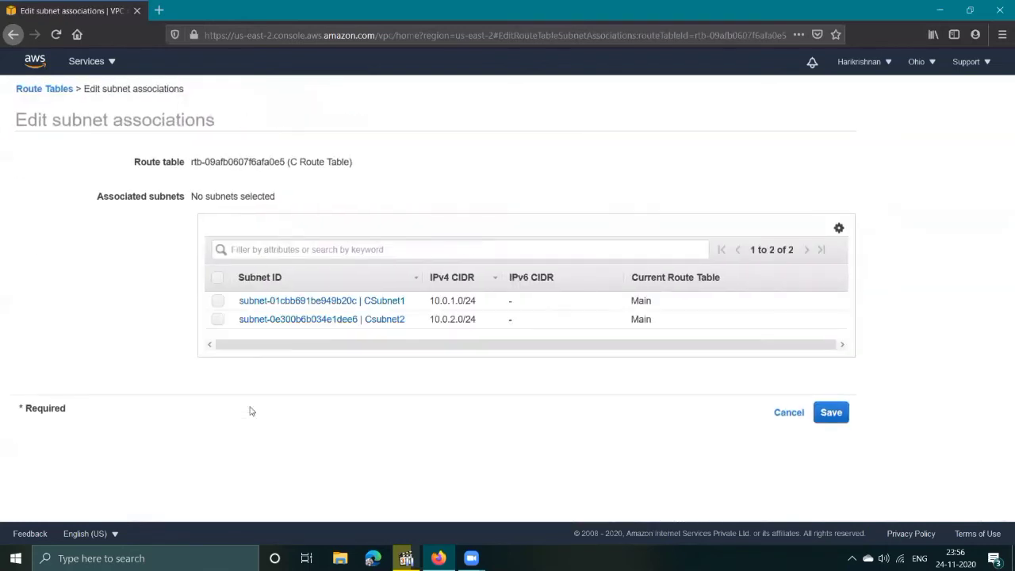
left_click(218, 302)
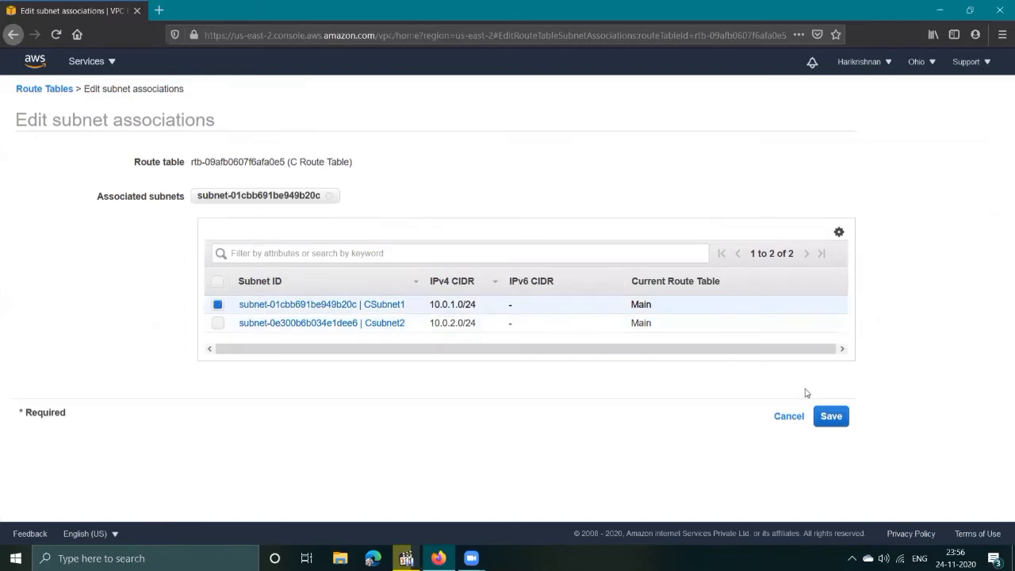
left_click(828, 418)
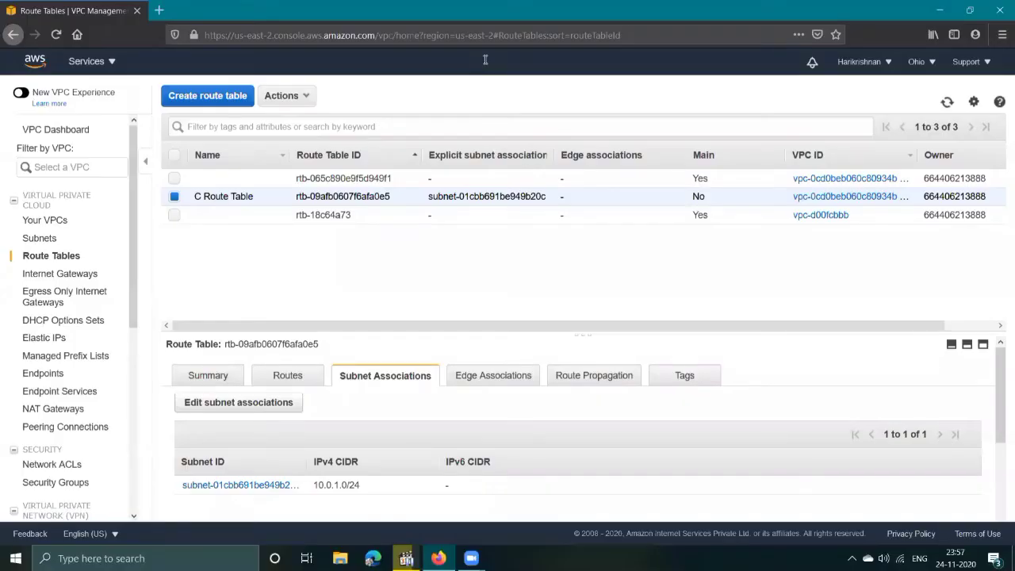
Step: Select CSubnet1 in the subnet list, sort by the auto-assign public IPv4 address column and widen it to show its full heading
left_click(40, 238)
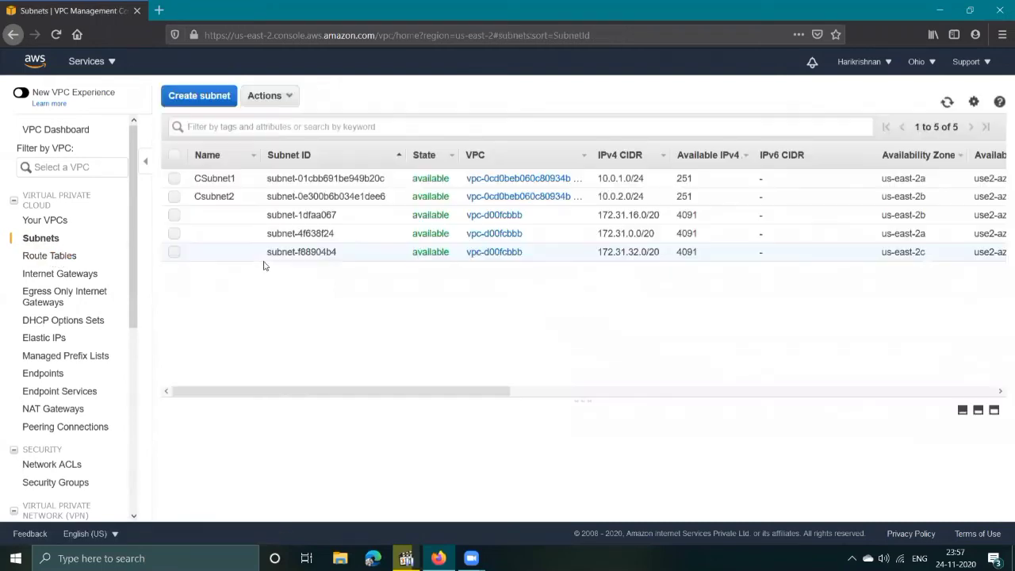
left_click(176, 184)
scroll(702, 312, "right", 3)
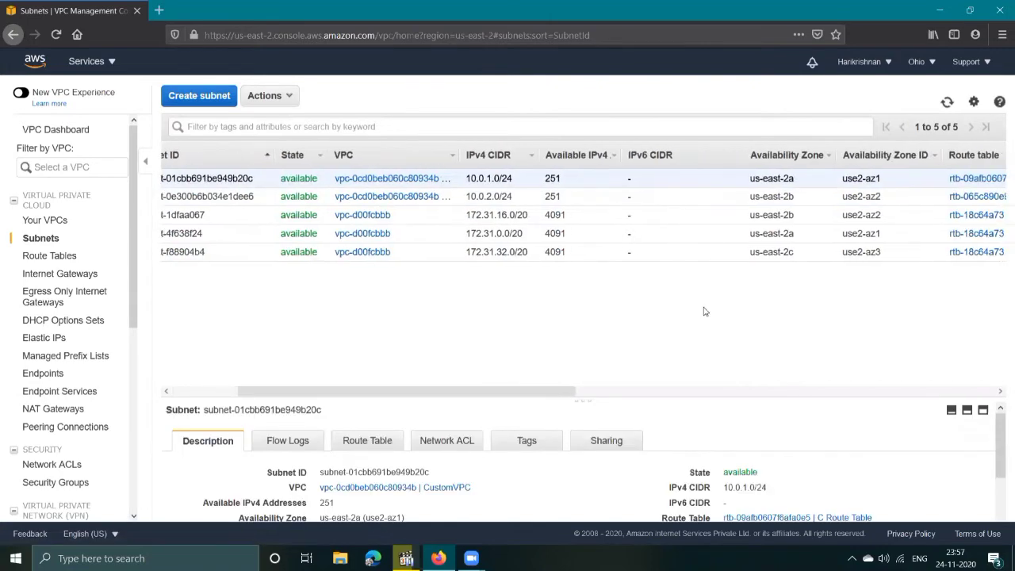
scroll(703, 312, "right", 5)
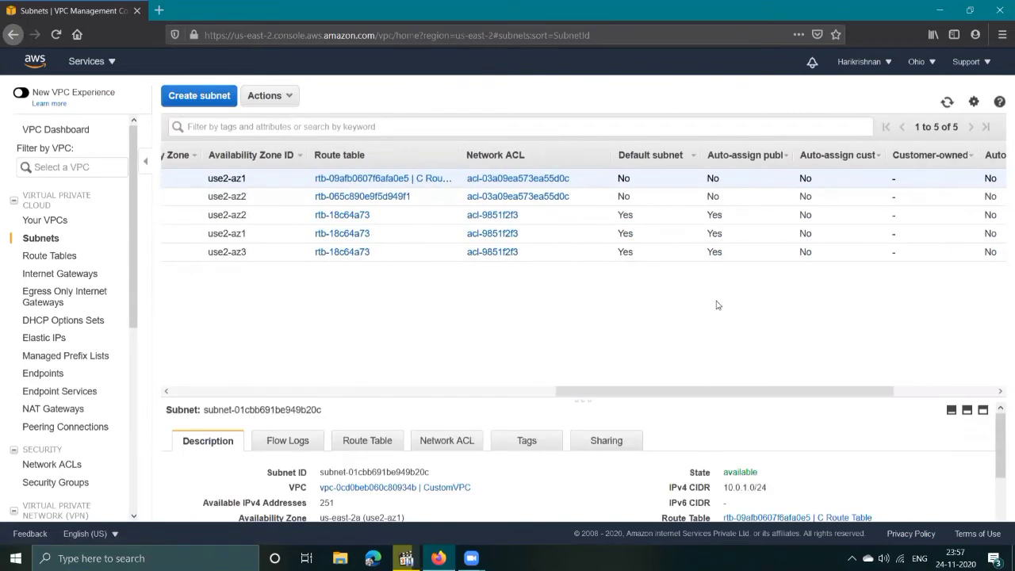
scroll(777, 293, "right", 1)
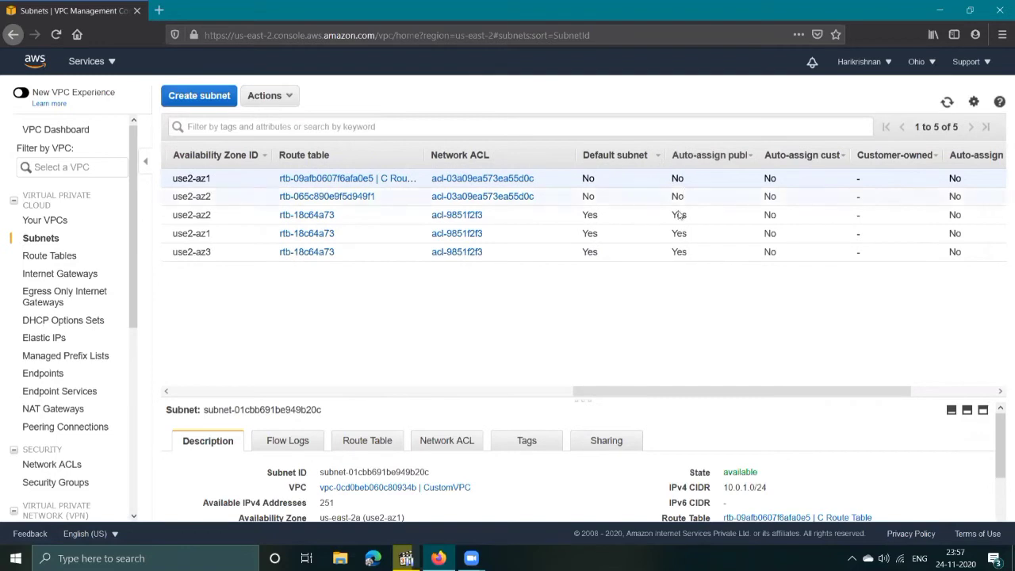
left_click(754, 156)
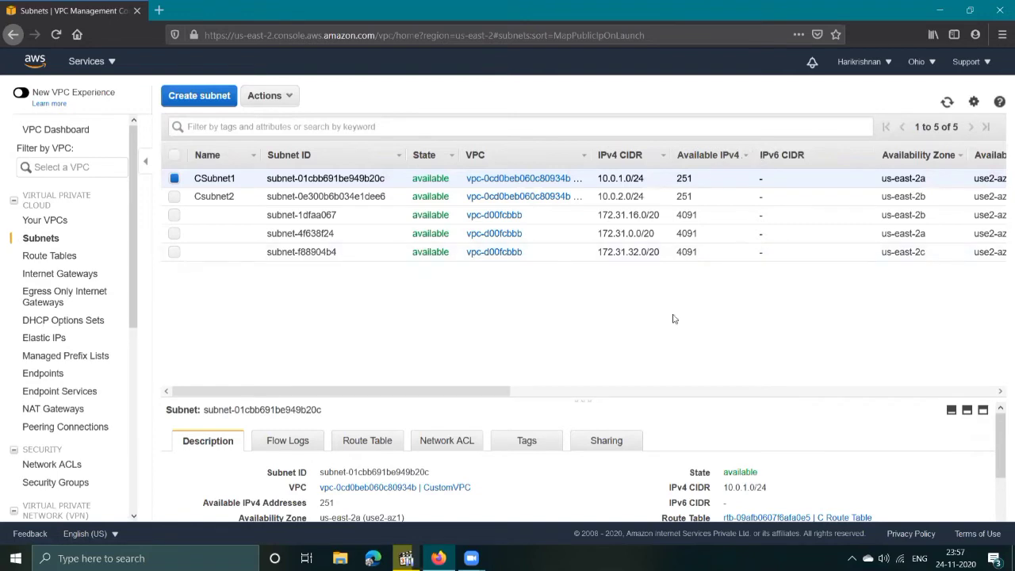
scroll(828, 334, "right", 10)
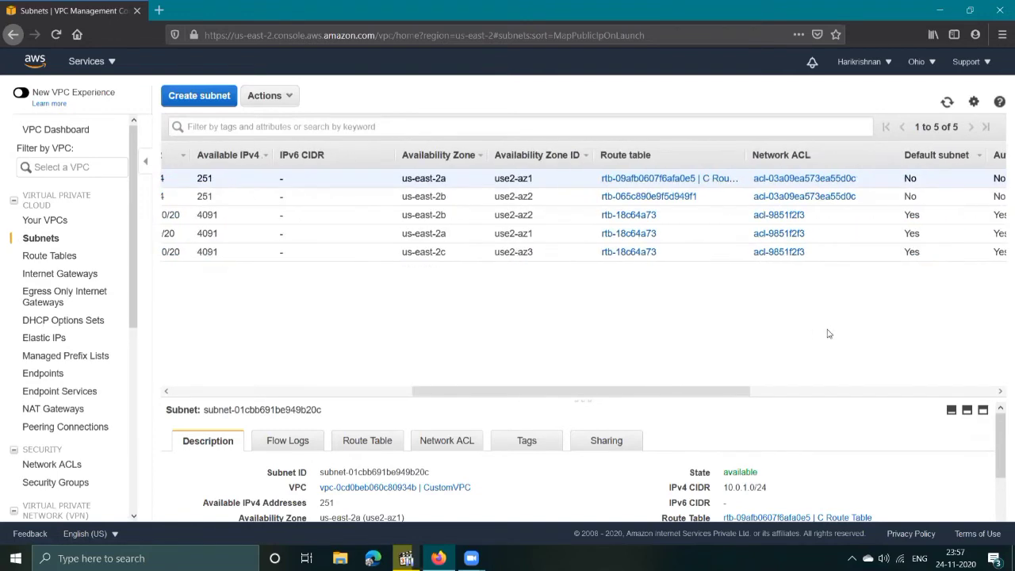
scroll(827, 333, "right", 3)
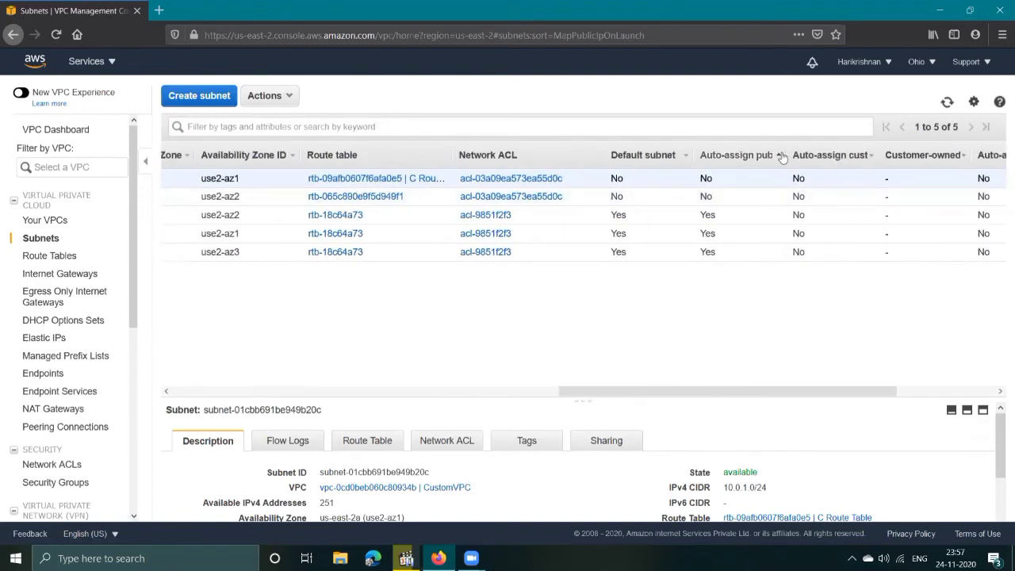
left_click_drag(782, 153, 875, 148)
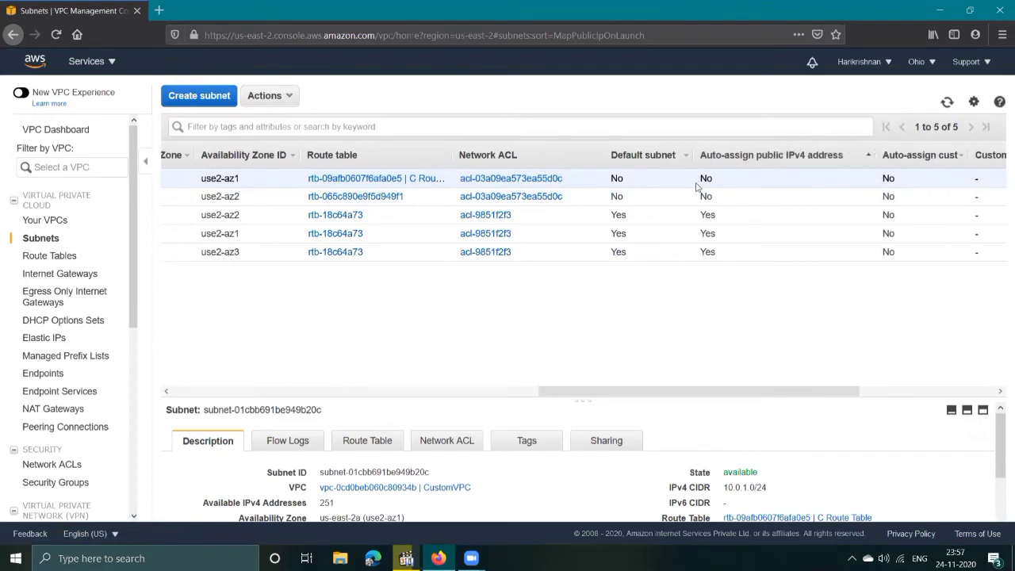
Step: Enable auto-assign public IPv4 address for CSubnet1, save, and check the setting in the subnet list
scroll(444, 349, "left", 10)
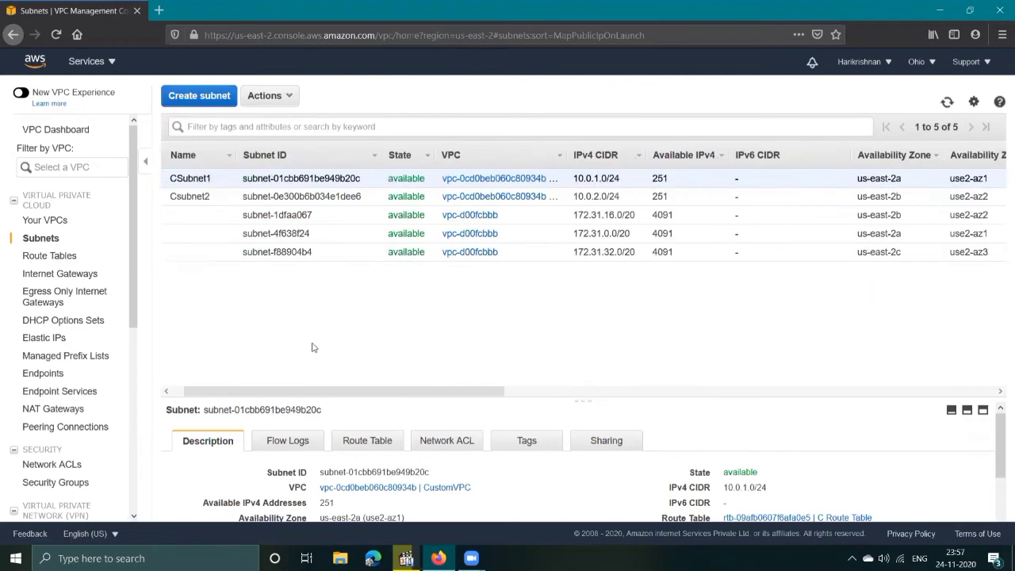
left_click(267, 96)
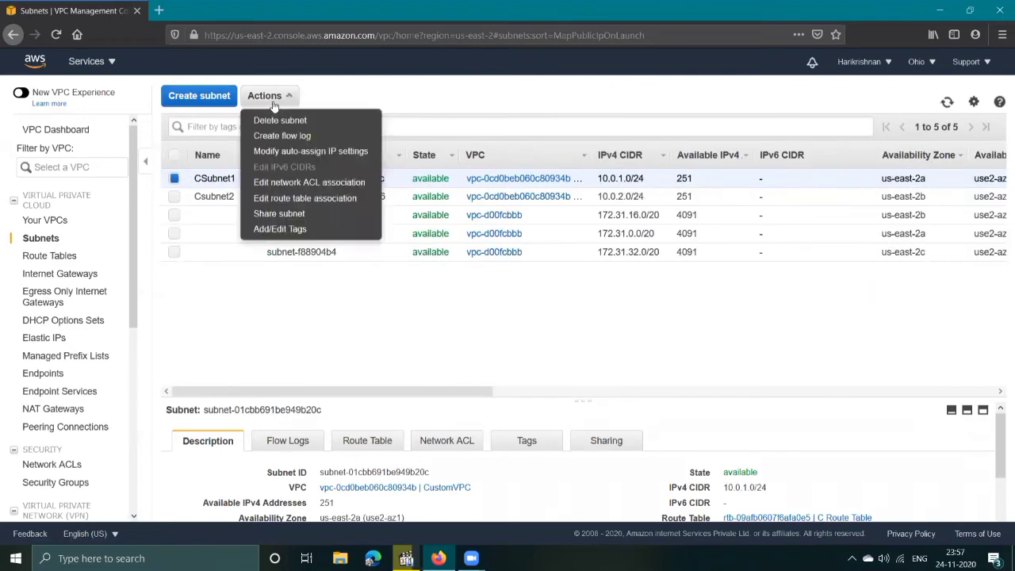
left_click(289, 151)
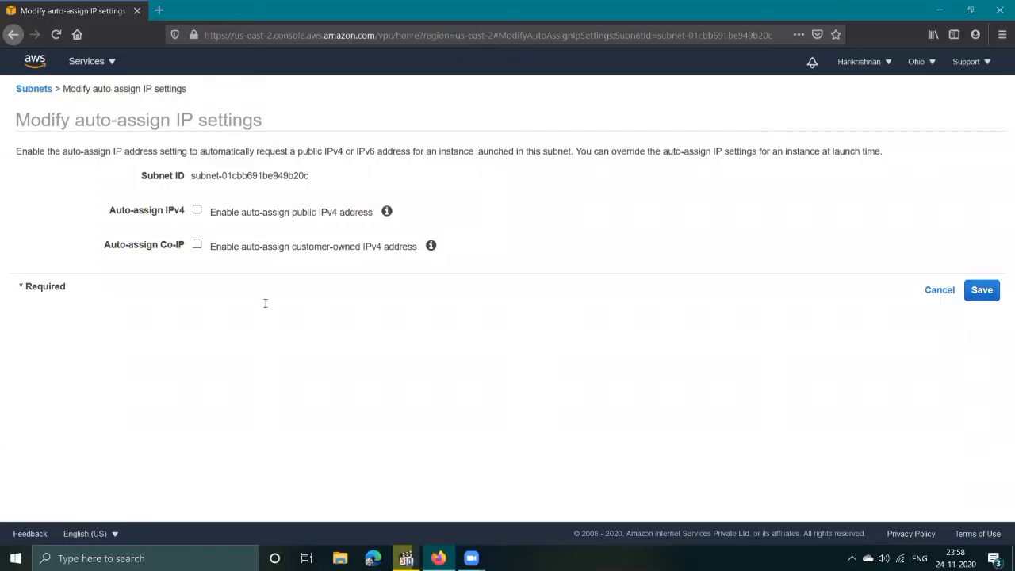
left_click(197, 212)
left_click(982, 291)
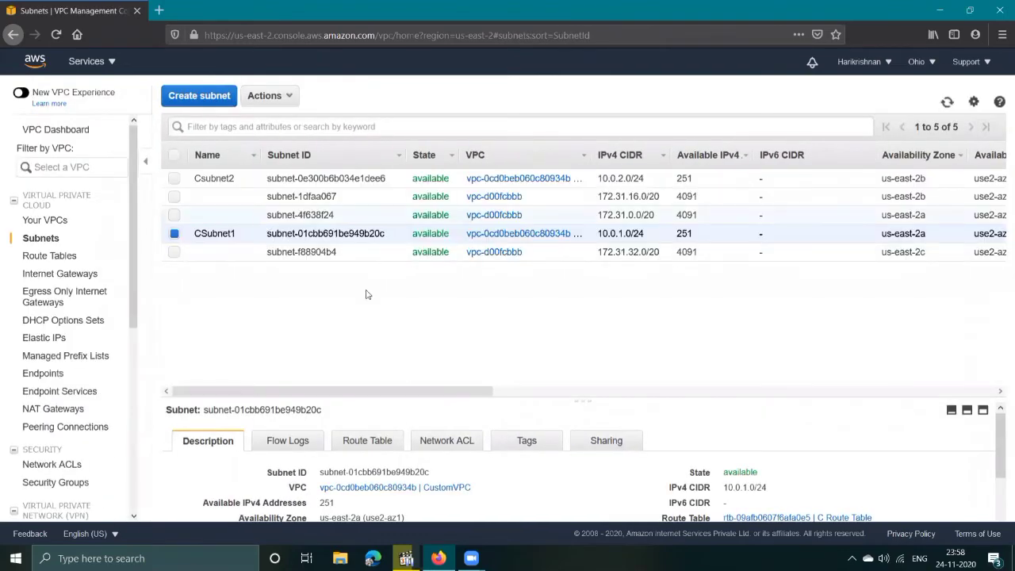
scroll(543, 372, "right", 10)
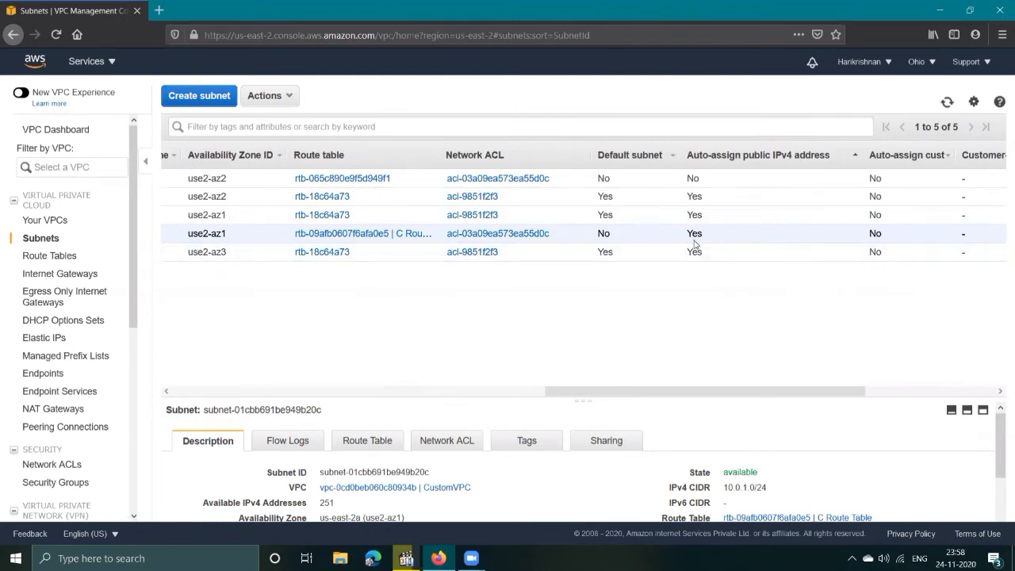
scroll(498, 294, "left", 10)
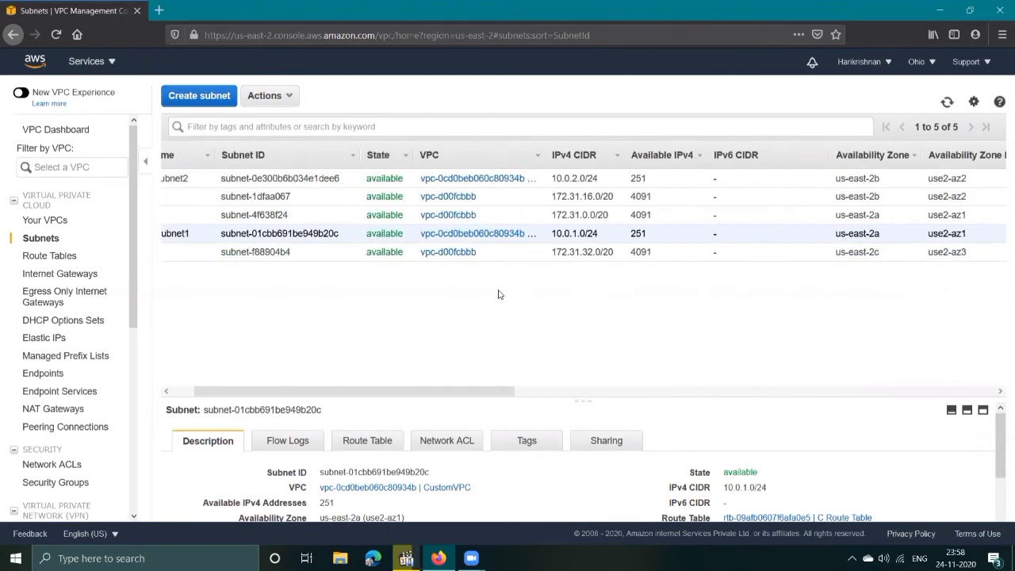
scroll(499, 294, "left", 2)
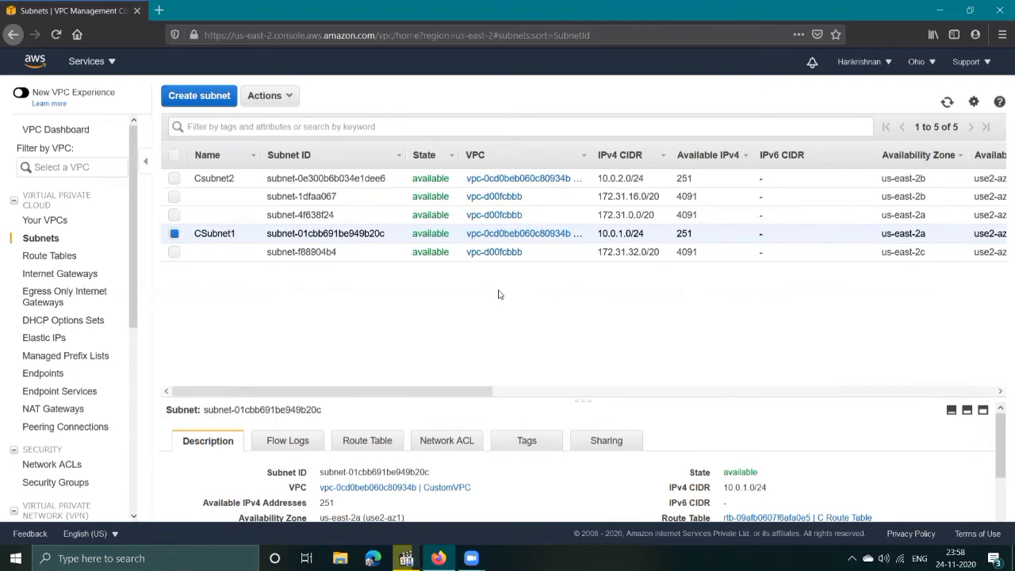
Step: Go to the running instances list in EC2, turn off the New EC2 Experience, and dismiss the feedback form
left_click(35, 68)
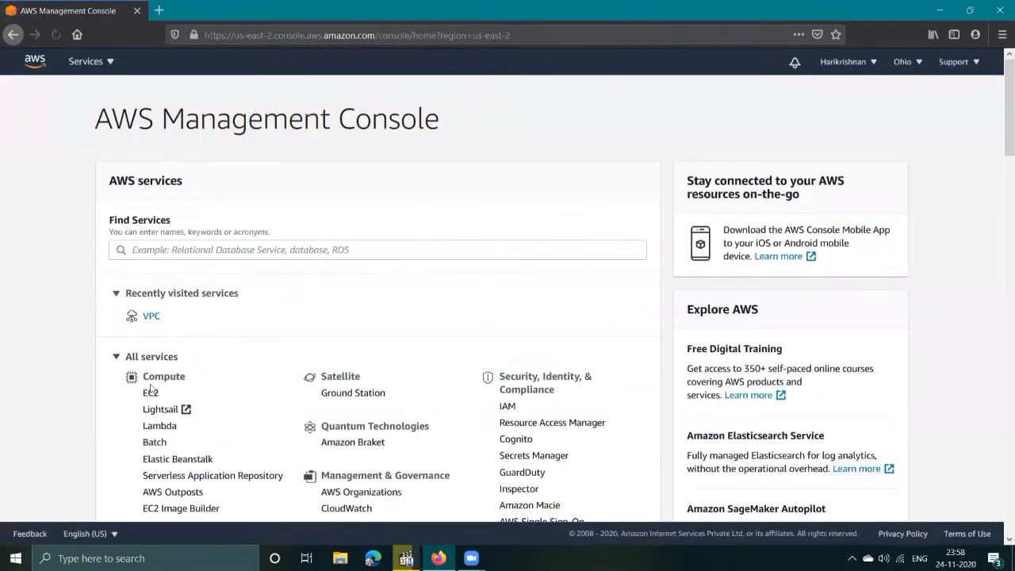
left_click(150, 391)
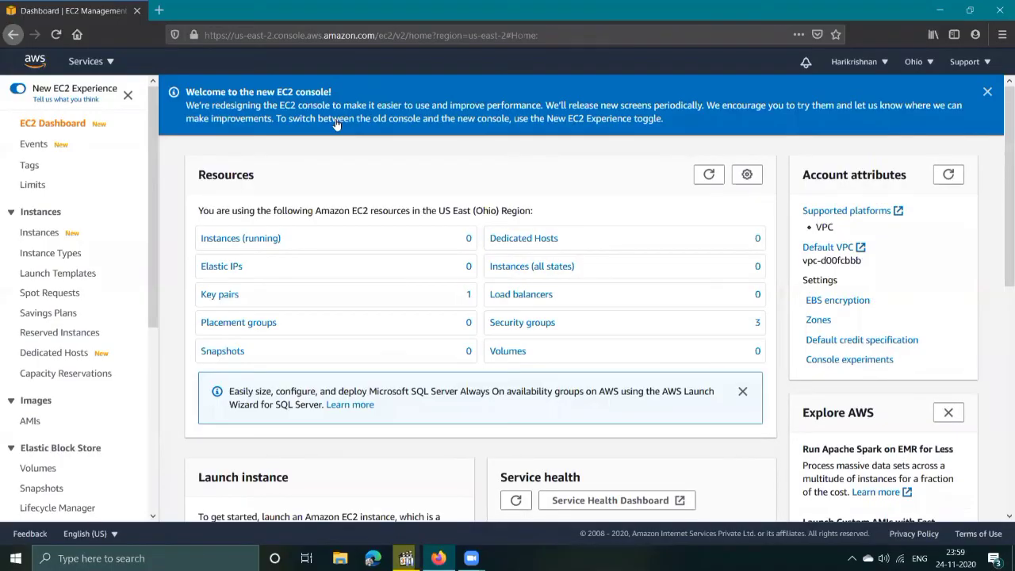
left_click(246, 241)
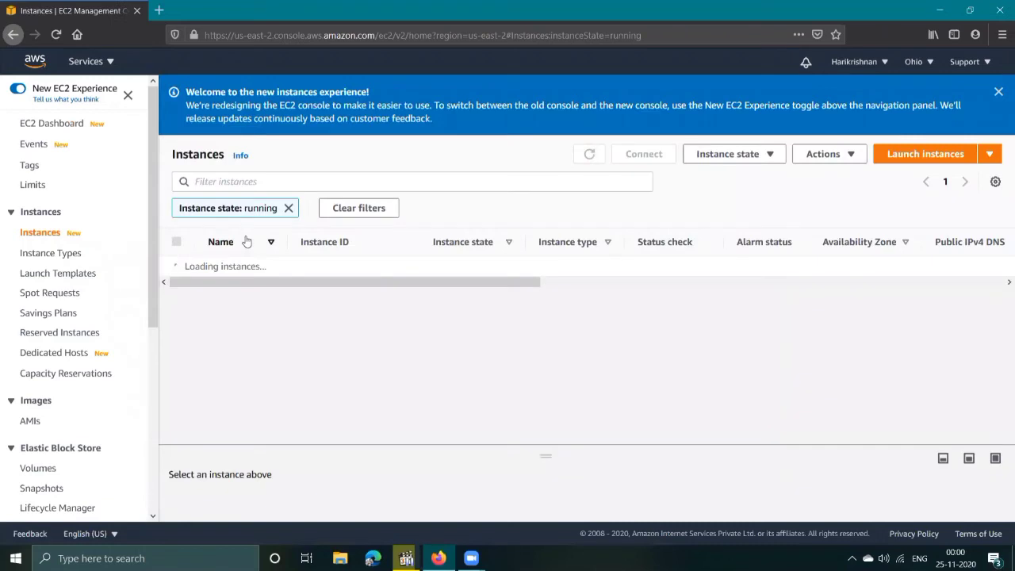
left_click(18, 90)
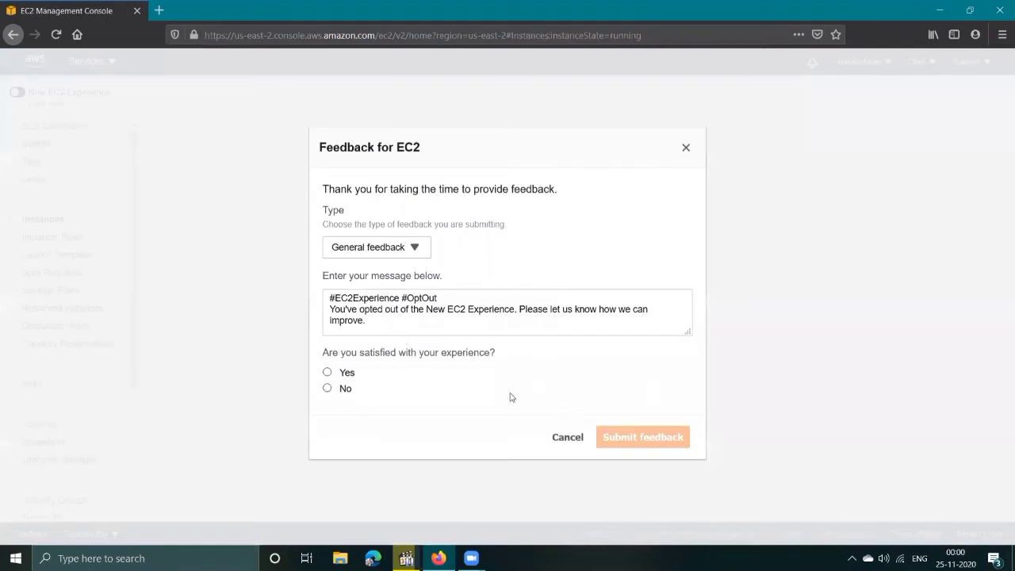
left_click(686, 149)
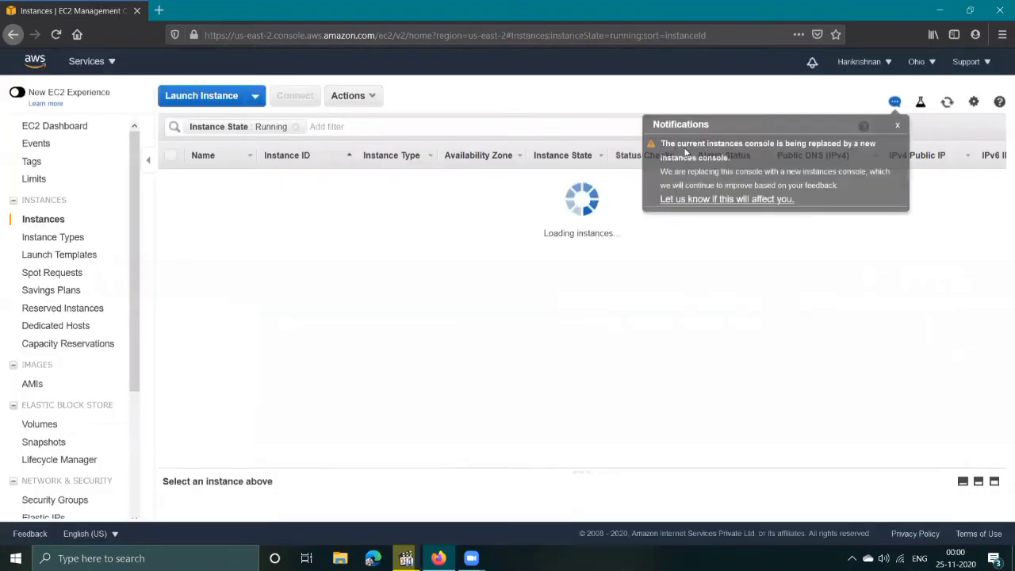
Step: Start launching an instance, limit the images to free tier only, and choose the 64-bit (x86) Amazon Linux 2 AMI
left_click(227, 102)
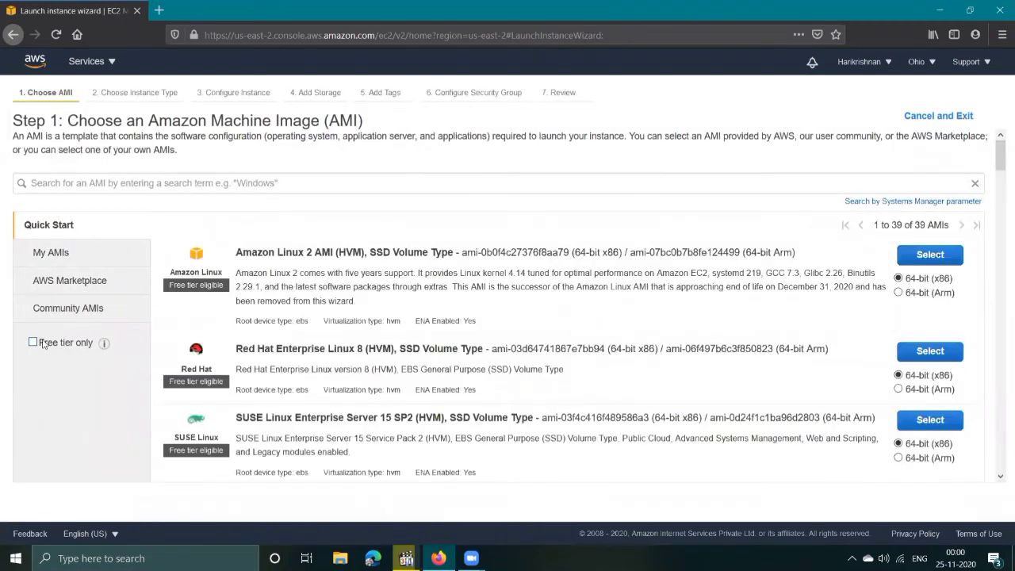
left_click(34, 343)
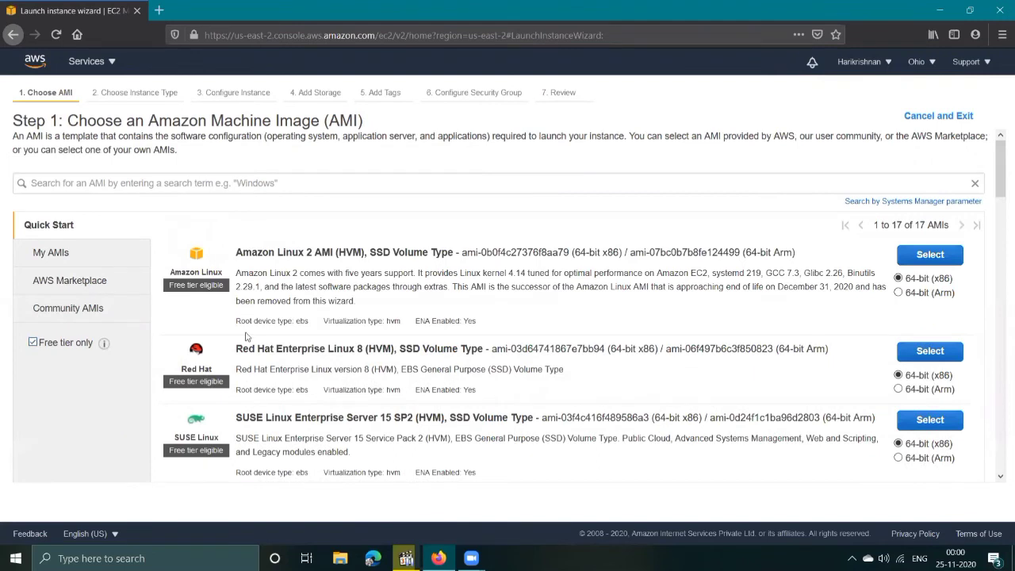
left_click(932, 256)
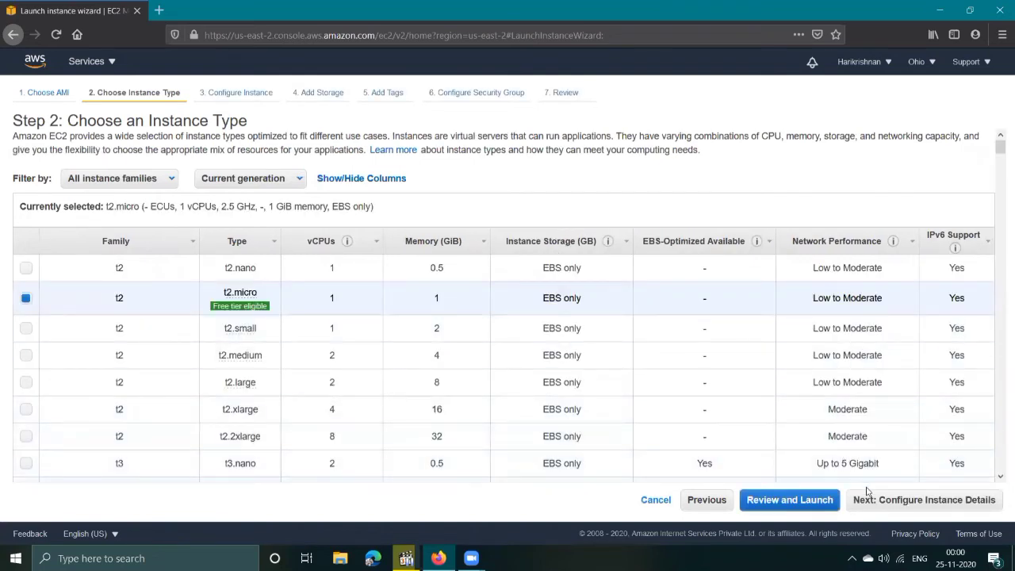
Step: Keep the t2.micro instance type and set the instance's network to CustomVPC
left_click(897, 499)
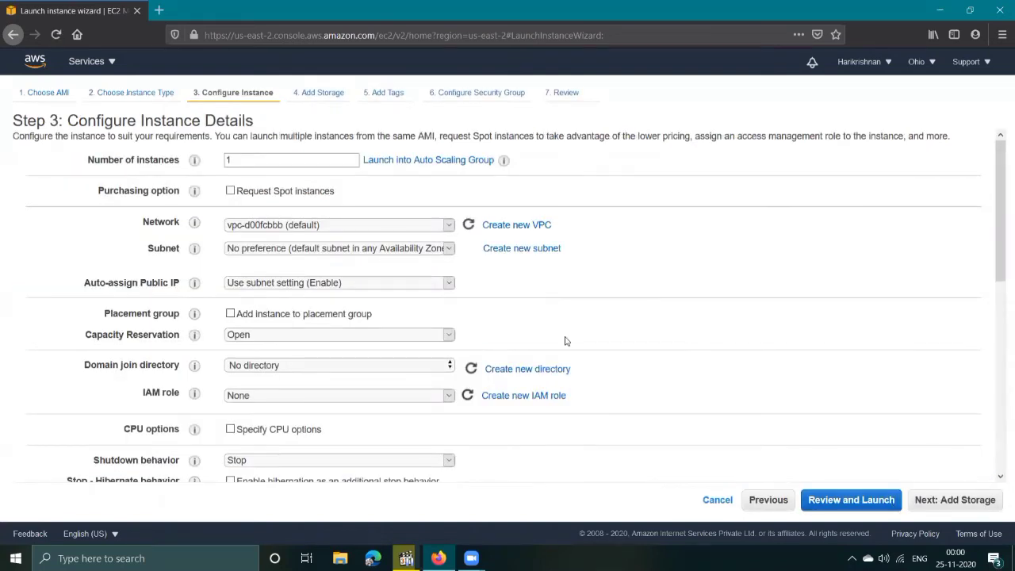
left_click(374, 226)
left_click(369, 242)
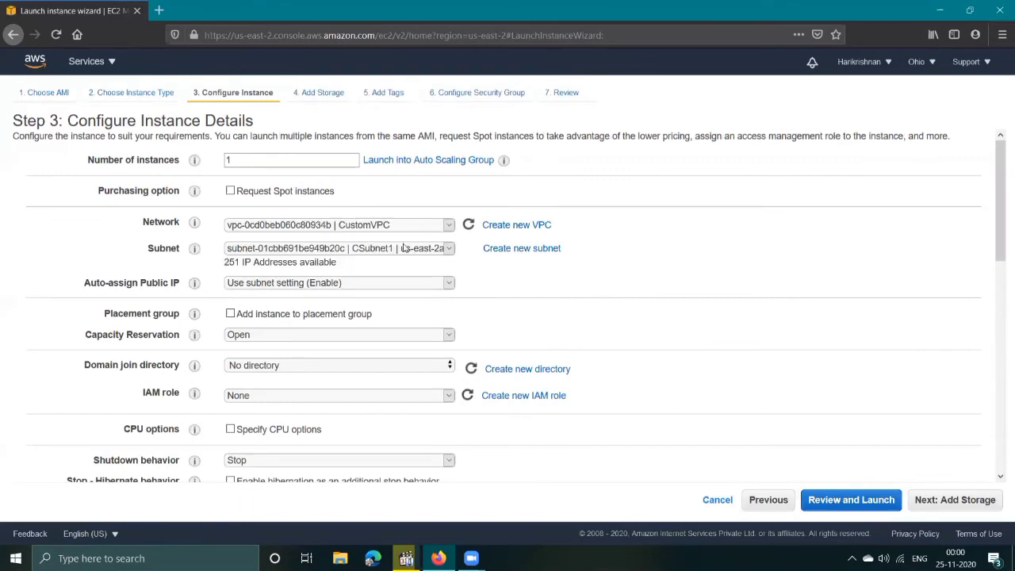
Step: Switch the instance's subnet to Csubnet2 and back to CSubnet1 to compare their auto-assign public IP settings
left_click(437, 250)
left_click(426, 263)
left_click(428, 253)
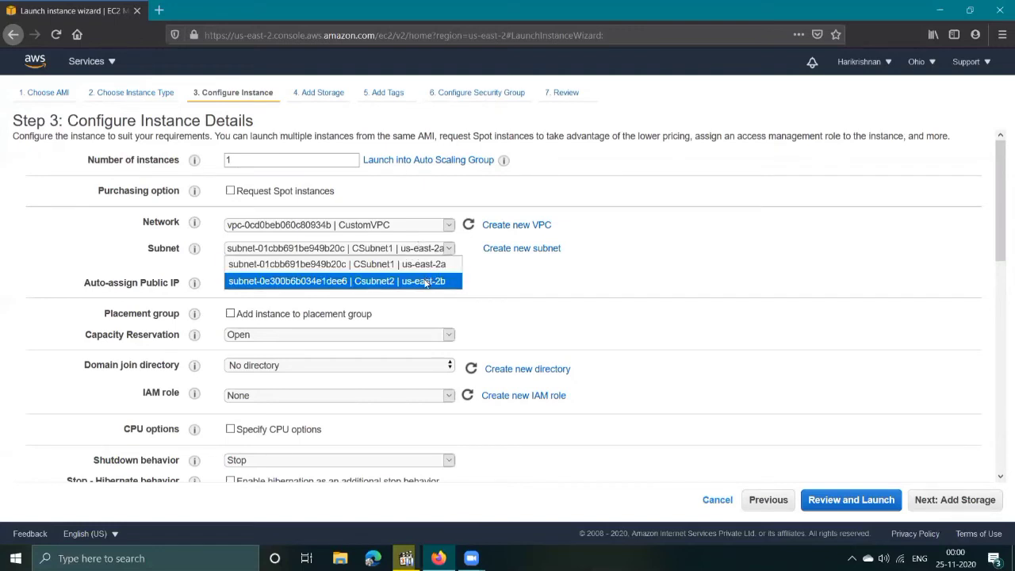
left_click(426, 281)
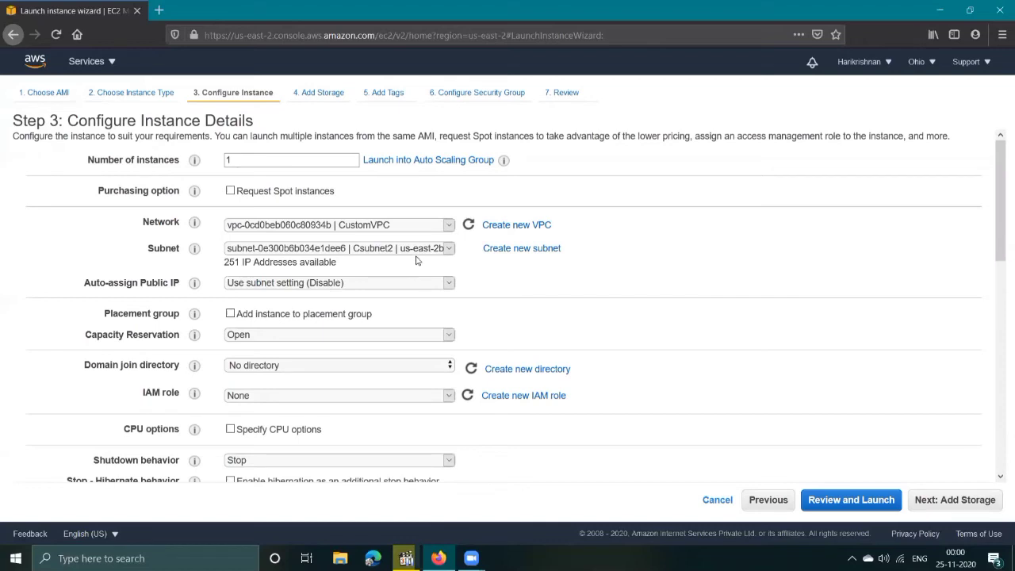
left_click(424, 252)
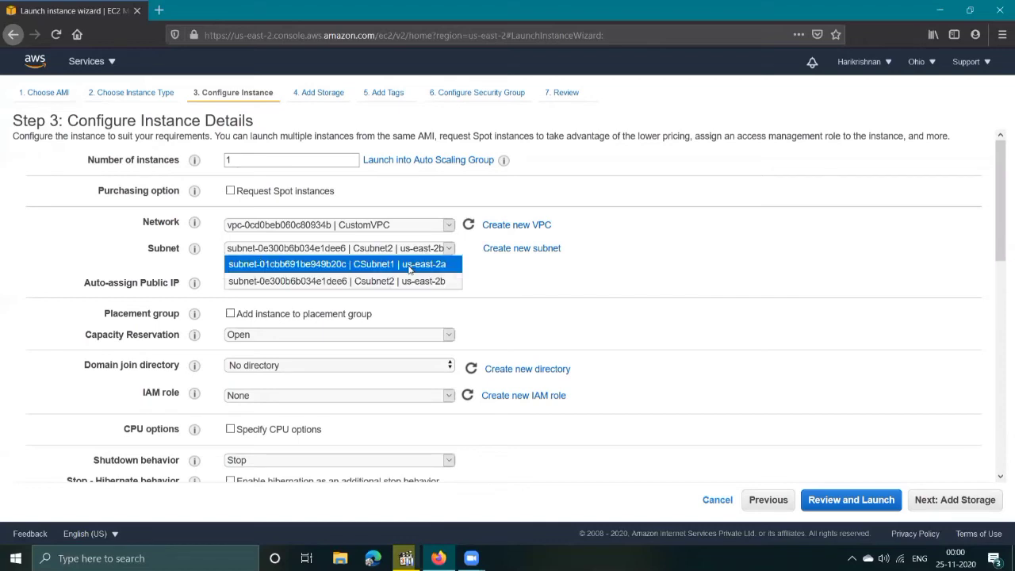
left_click(414, 265)
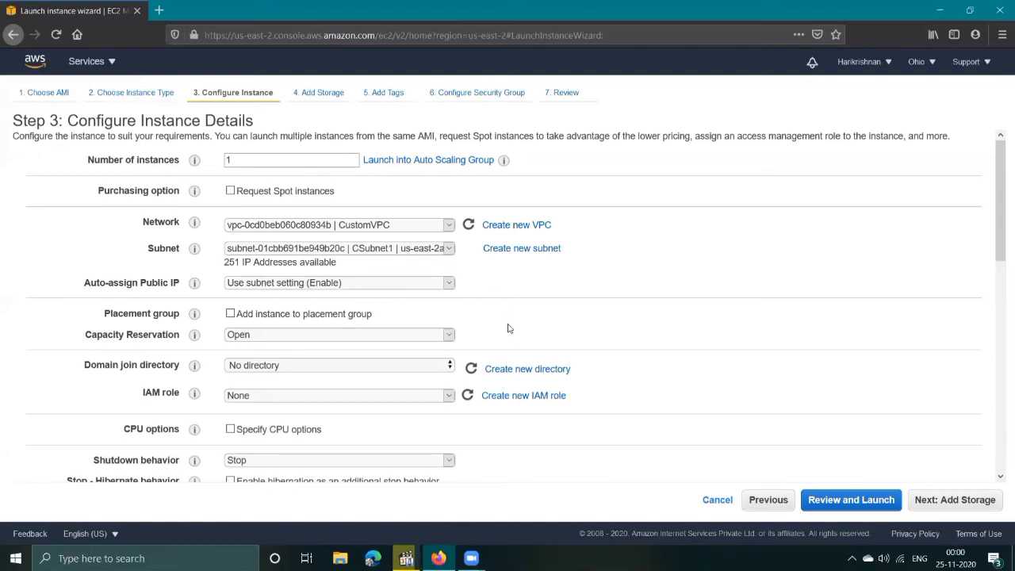
Step: Keep CustomVPC as the instance's network and accept the remaining instance details and the default 8 GiB root volume
left_click(421, 226)
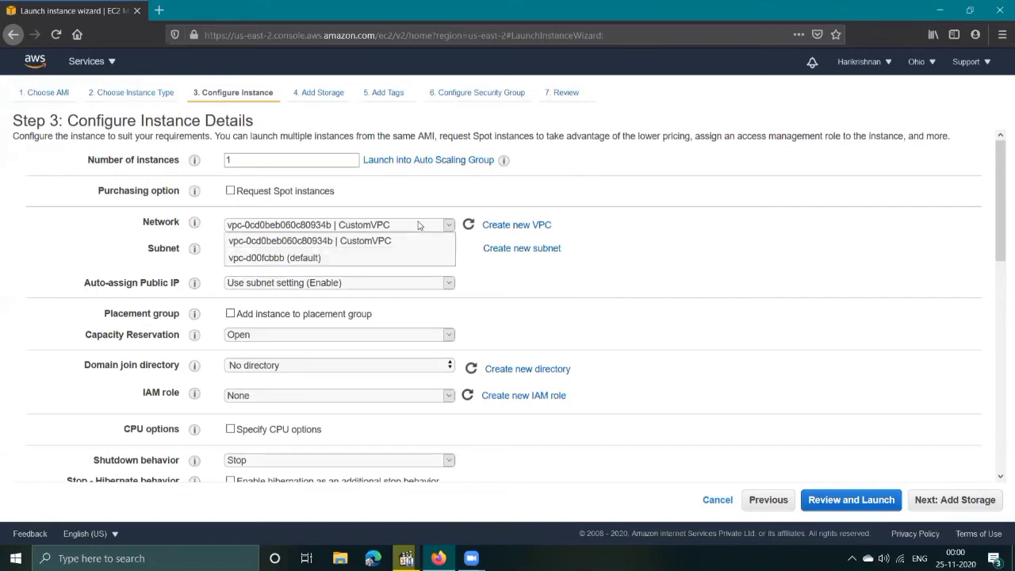
left_click(421, 225)
scroll(529, 313, "down", 12)
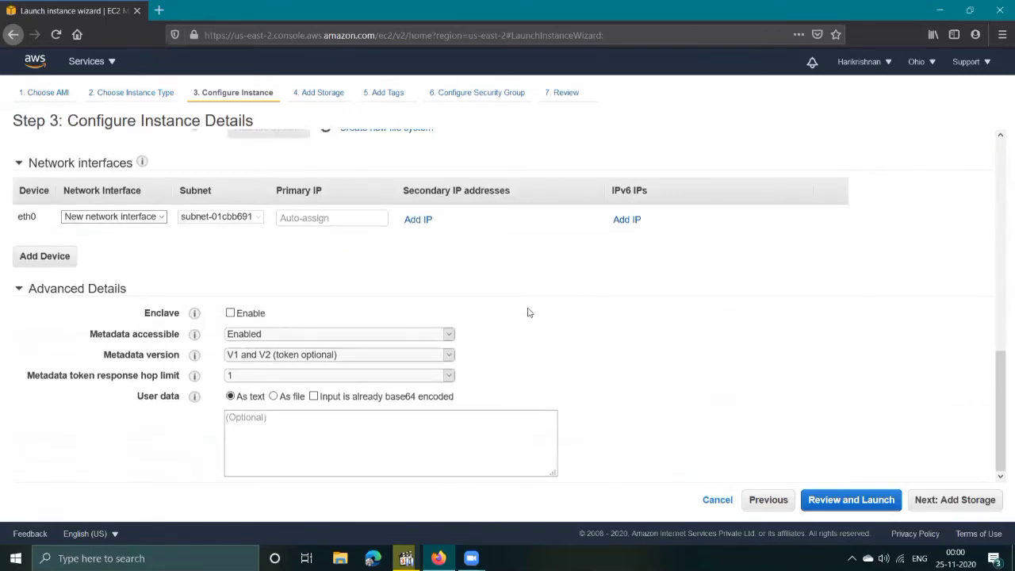
left_click(938, 501)
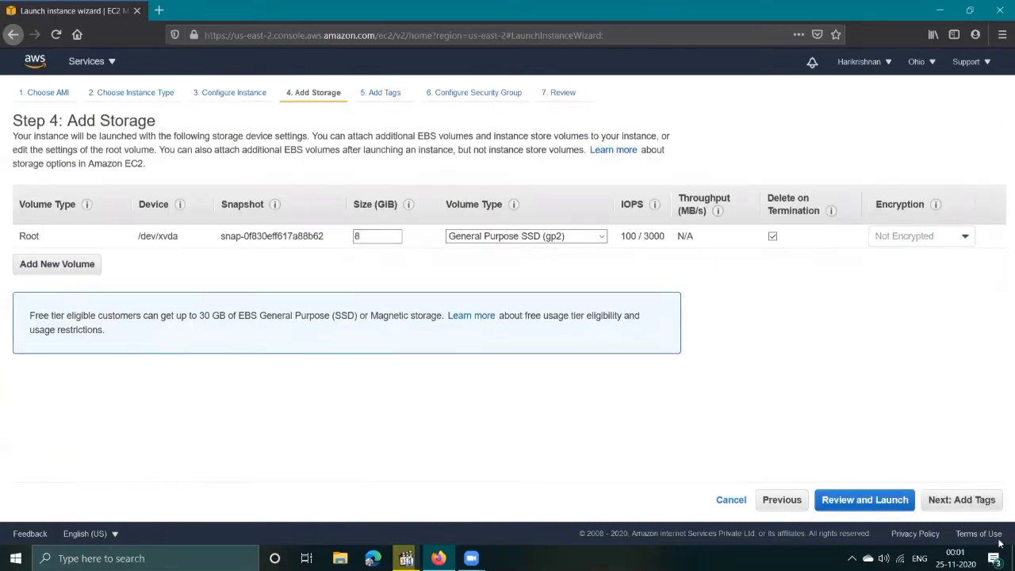
left_click(966, 508)
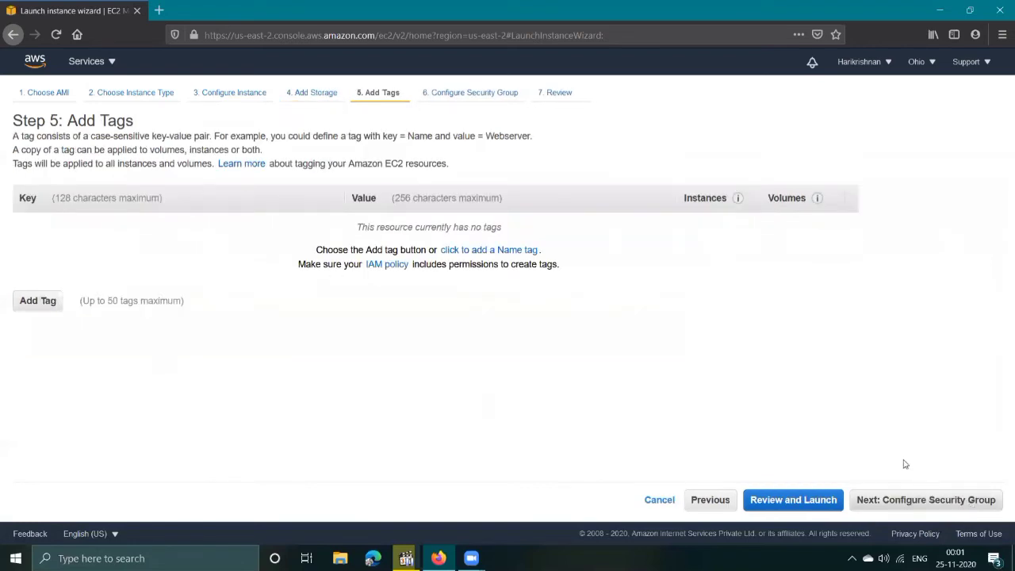
Step: Add a tag with key Env and value Wserver to the instance and continue to the security group configuration
left_click(38, 300)
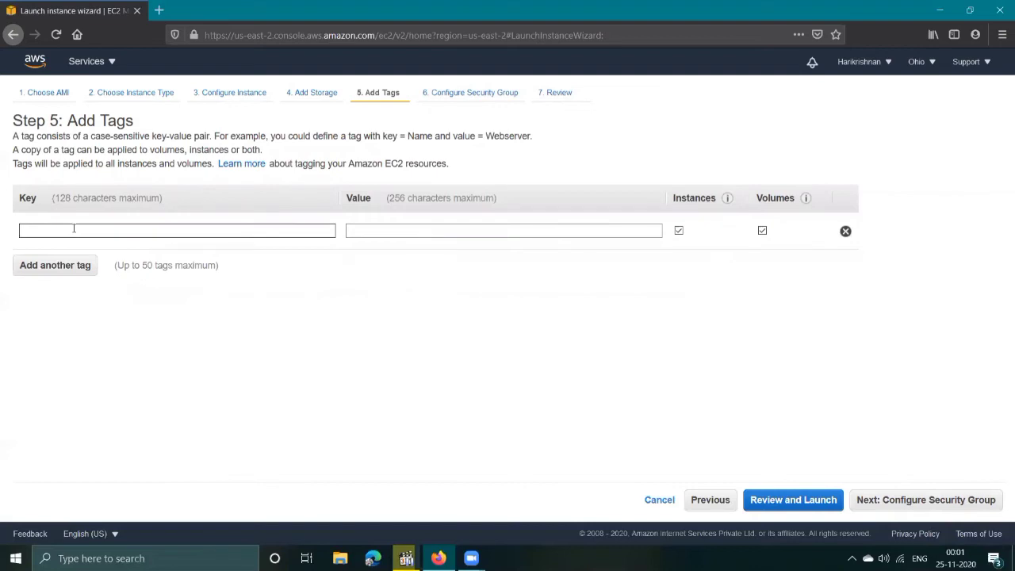
left_click(74, 229)
type("Env")
left_click(369, 227)
type("W")
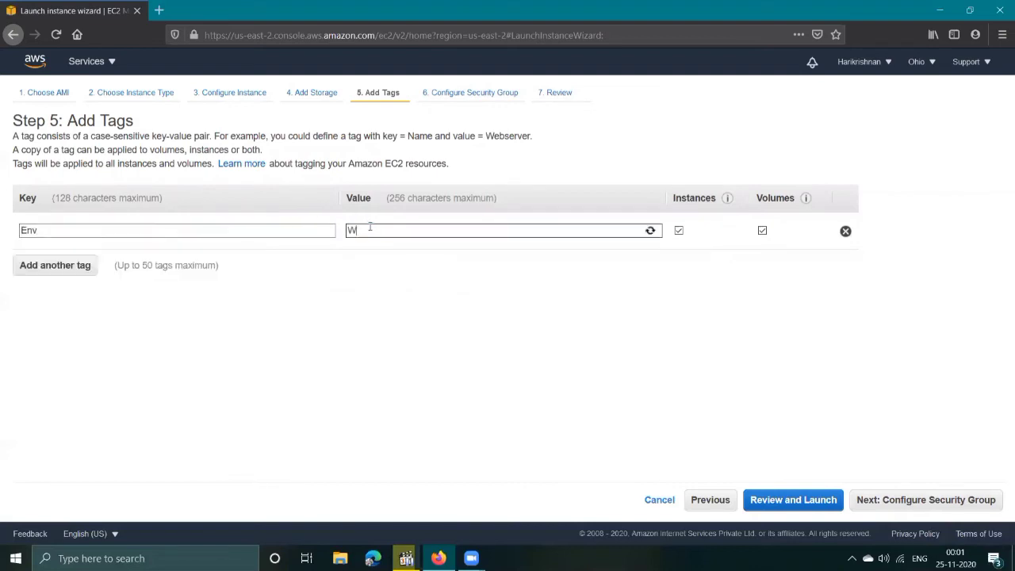
type("server")
left_click(890, 497)
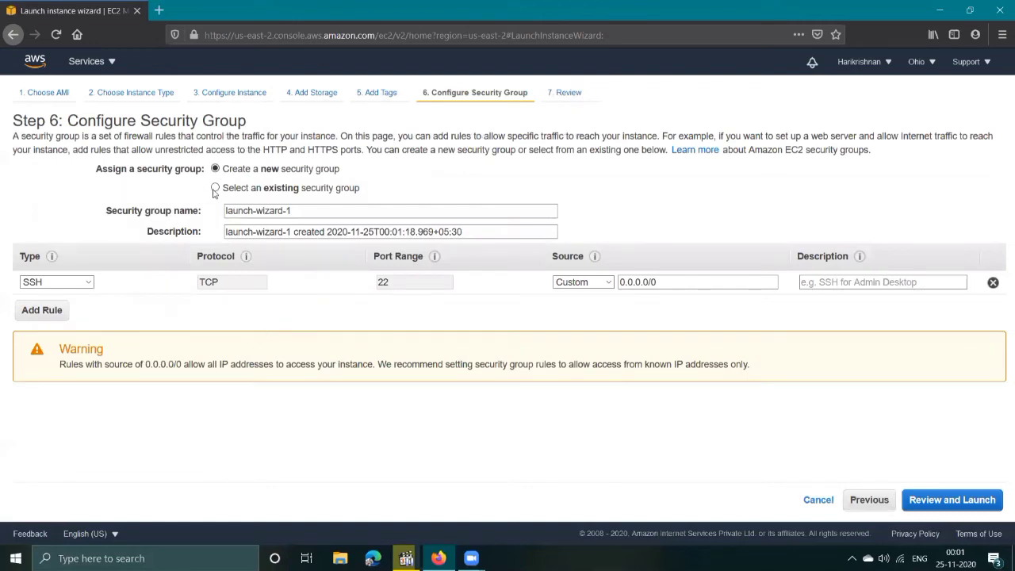
Step: Add an HTTP rule for port 80 to the new security group alongside the SSH rule
left_click(46, 310)
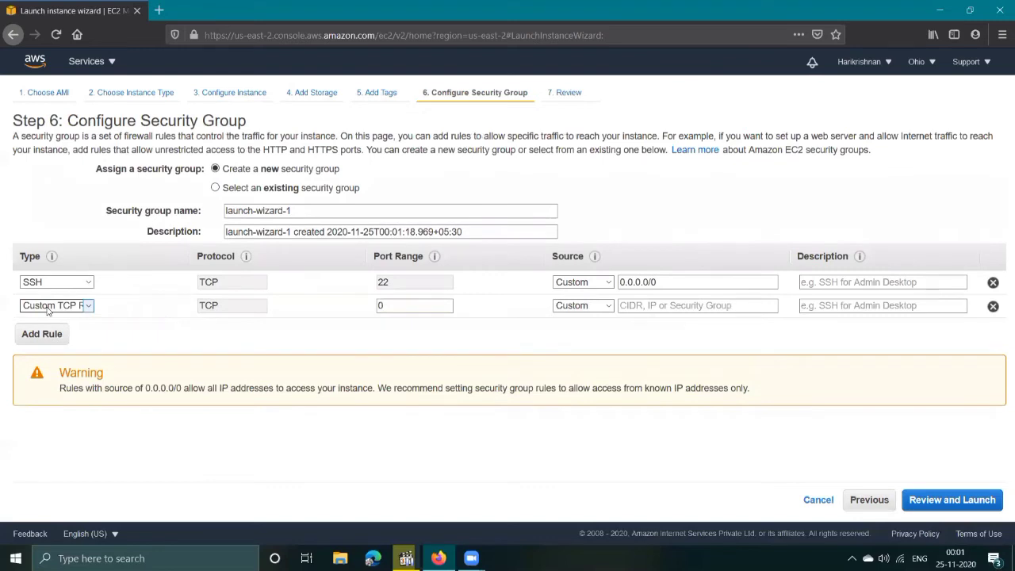
left_click(47, 310)
left_click(48, 291)
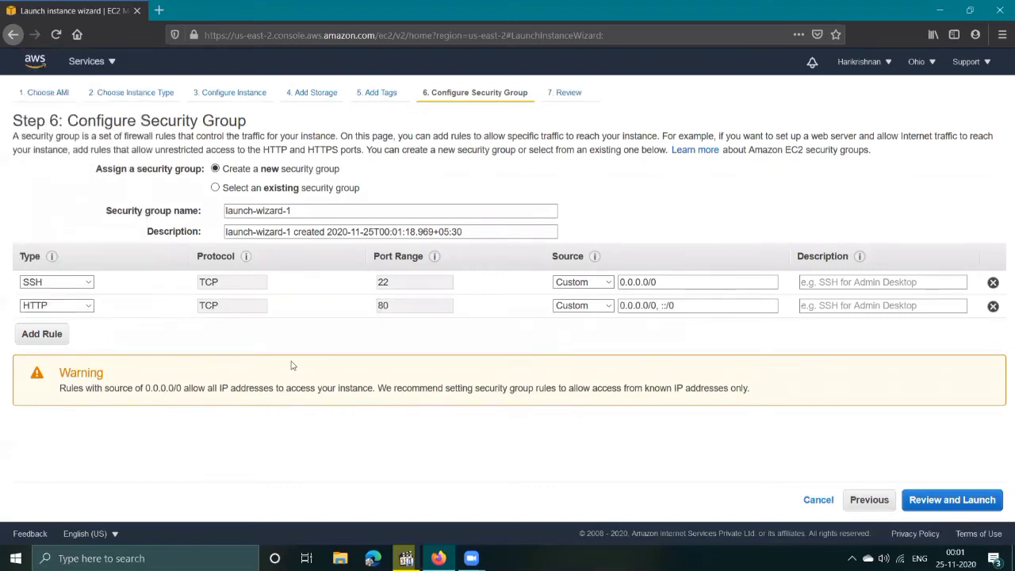
Step: Set both the name and the description of the new security group to CSV
left_click(296, 211)
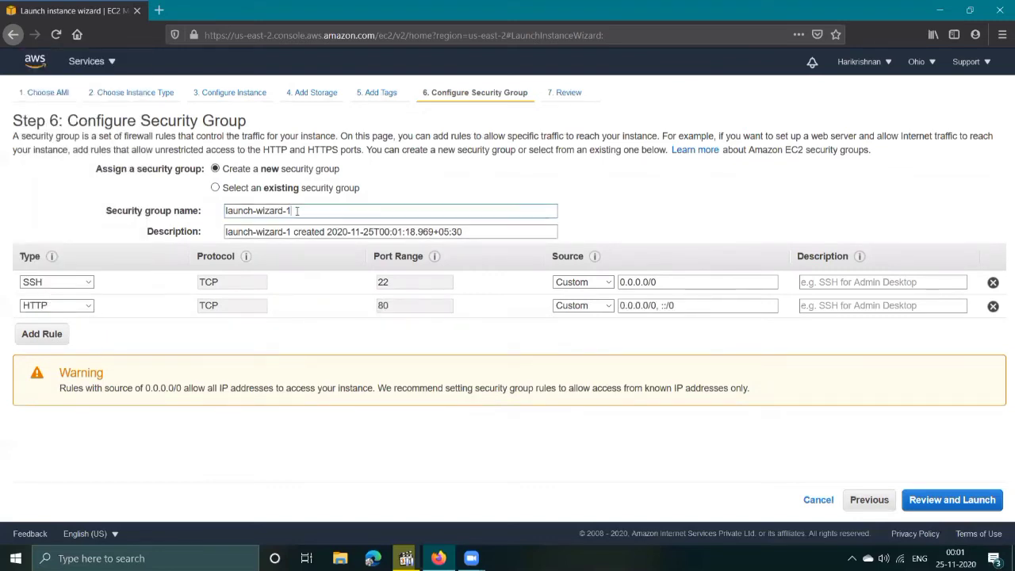
left_click_drag(296, 211, 225, 211)
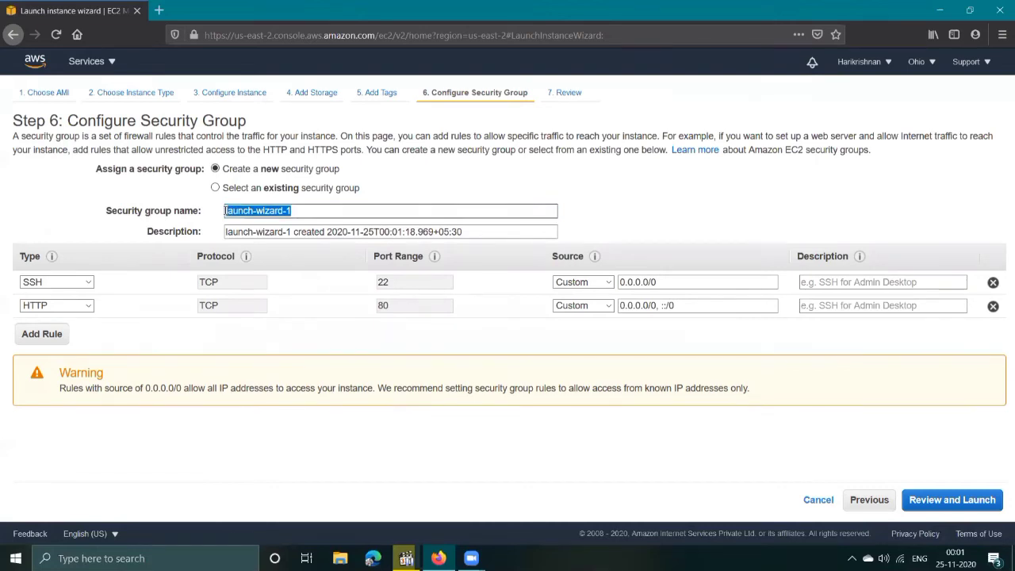
type("CSV")
left_click(462, 232)
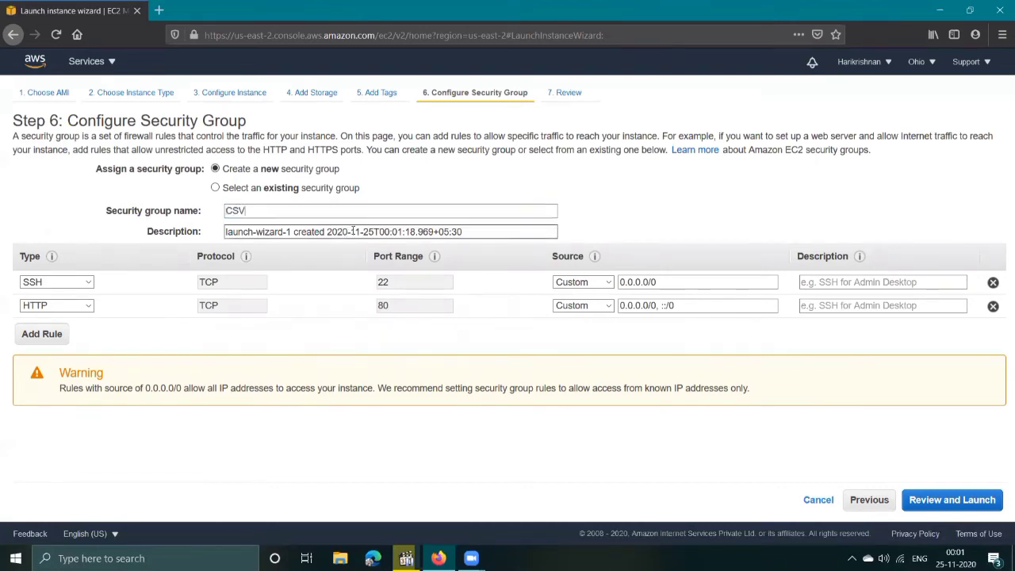
left_click_drag(462, 231, 220, 242)
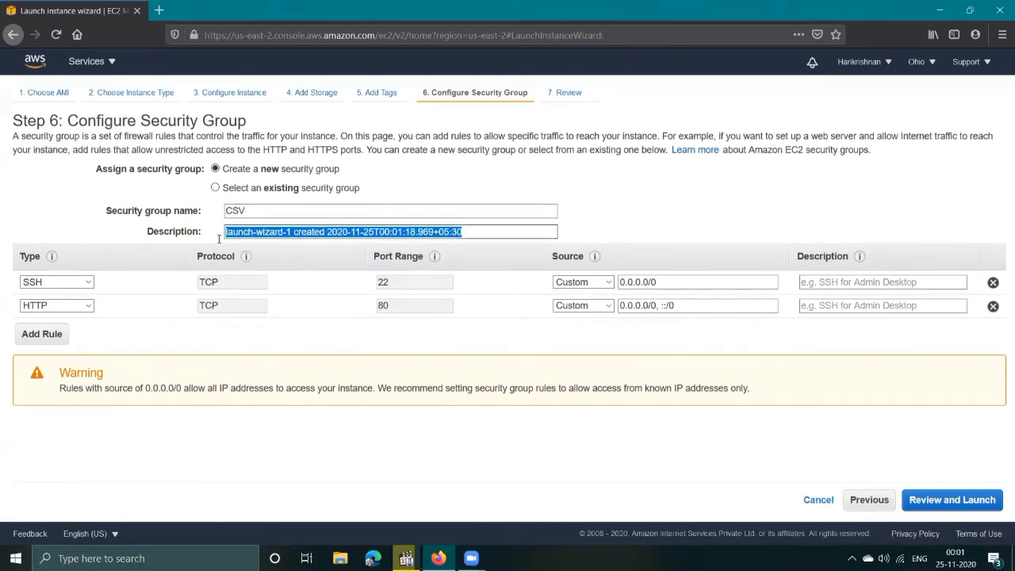
type("CSV")
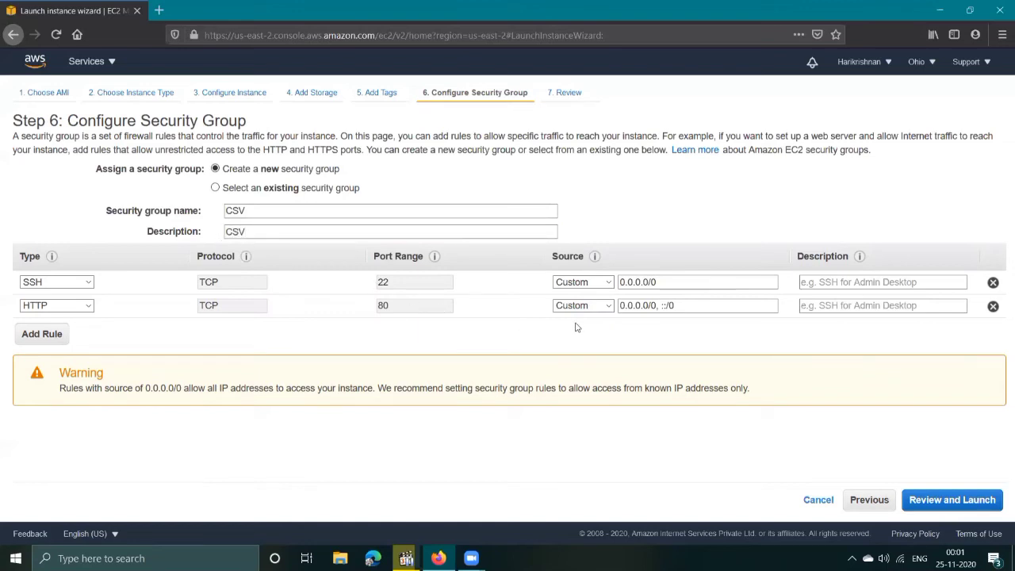
Step: Review the configuration, create and download a new key pair named CVPCDEMO, and launch the instance with it
left_click(931, 501)
left_click(979, 500)
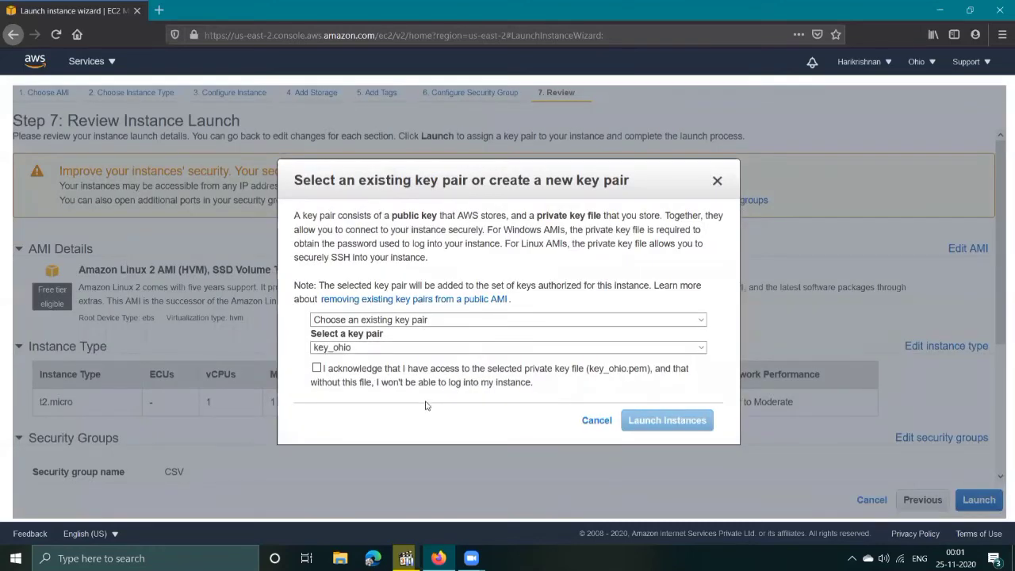
left_click(444, 319)
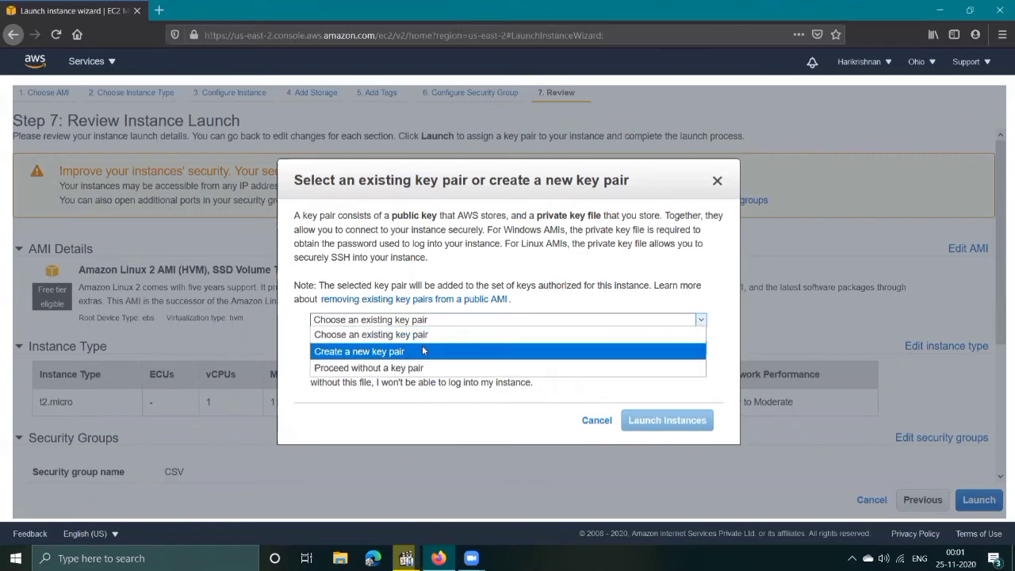
left_click(422, 351)
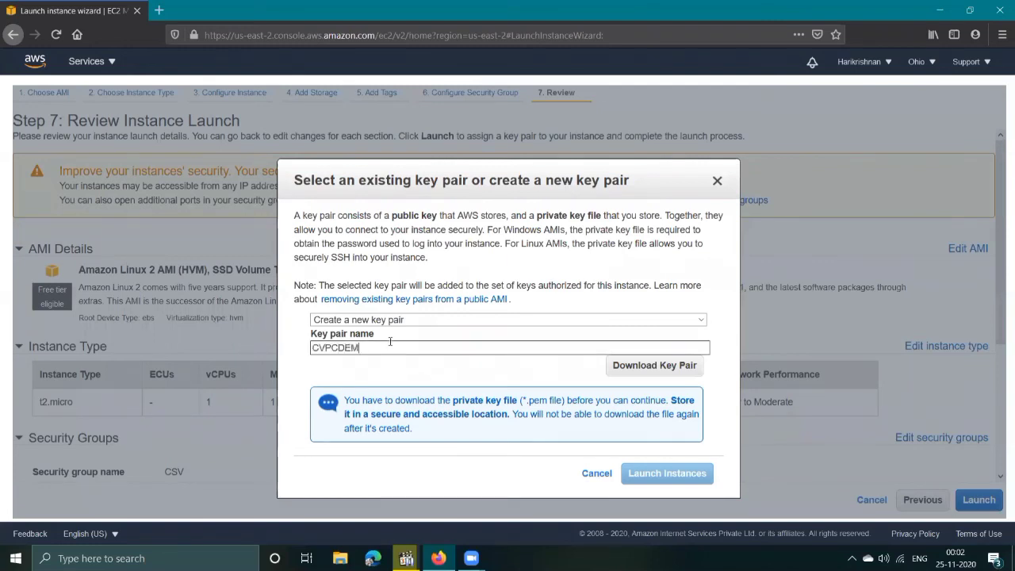
left_click(650, 365)
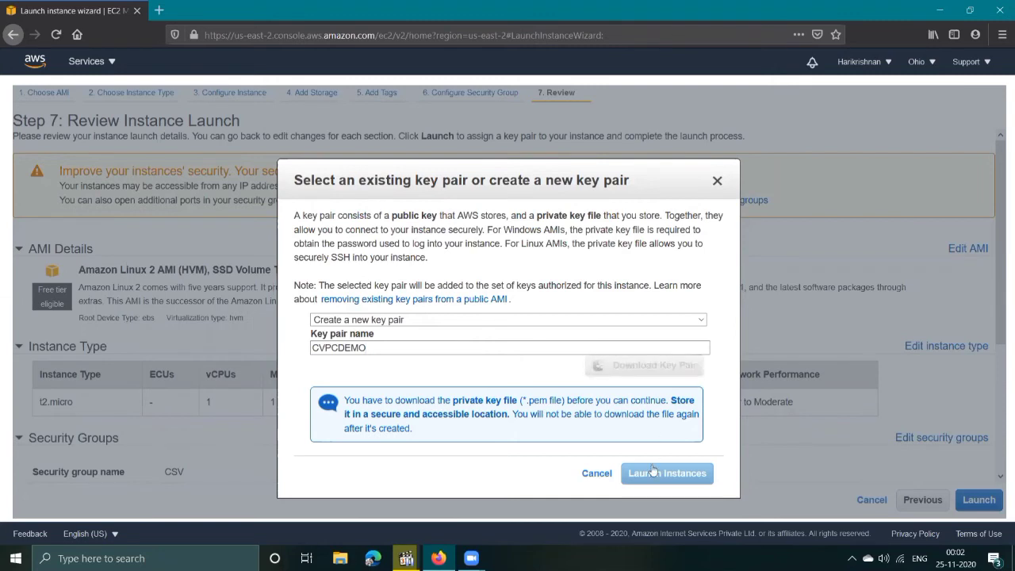
left_click(666, 475)
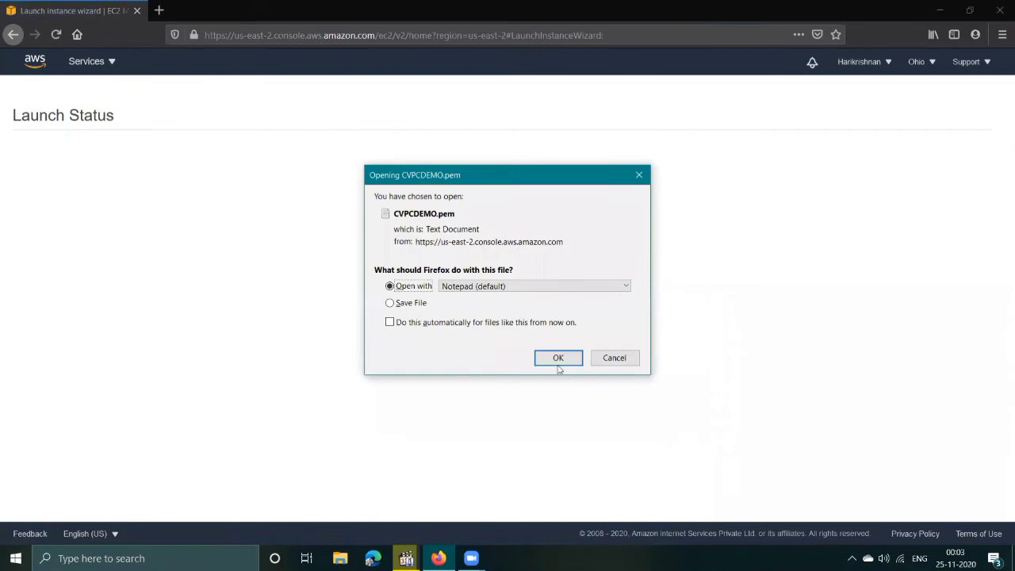
Step: Open the downloaded CVPCDEMO.pem in Notepad, close it, and show the launched instance in the instances list
left_click(559, 358)
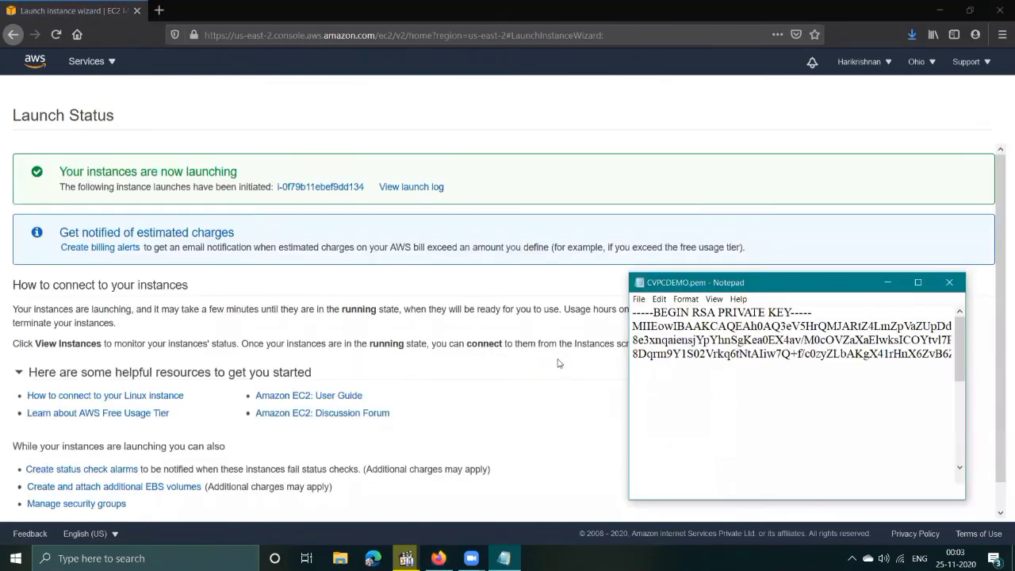
left_click(949, 283)
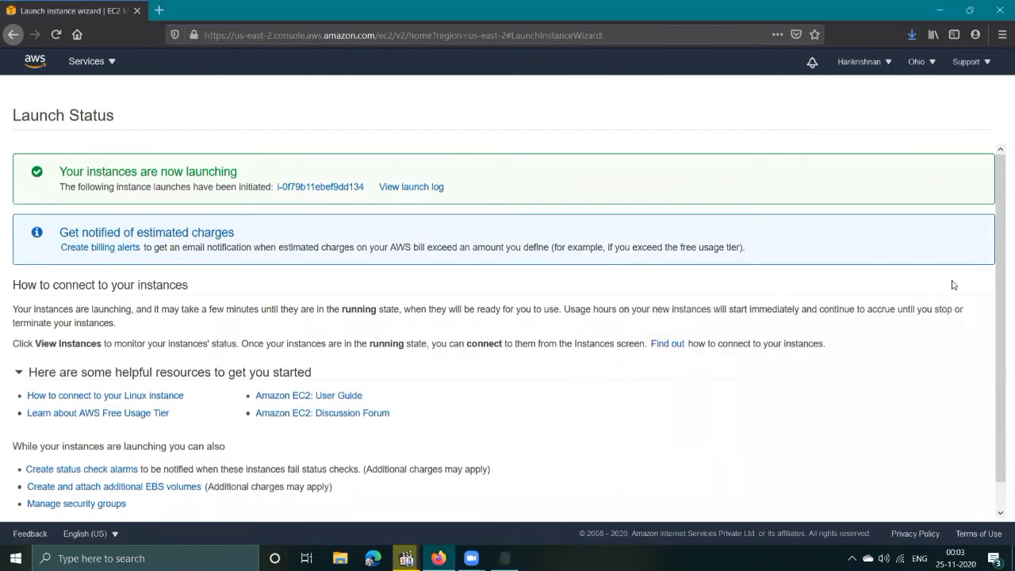
left_click(322, 186)
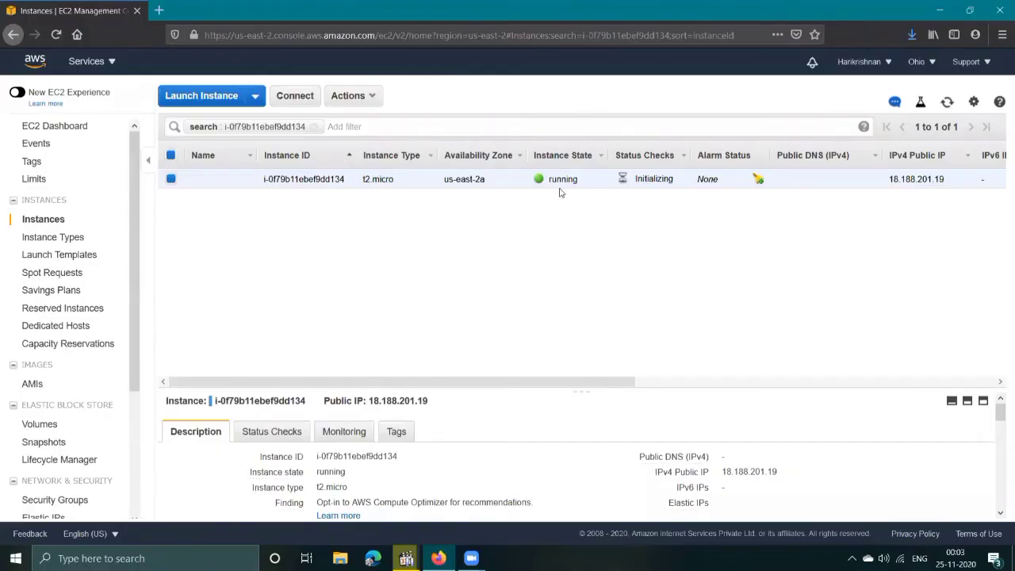
Step: Start launching a second instance with the free-tier 64-bit (x86) Amazon Linux 2 AMI and keep the t2.micro type
left_click(225, 104)
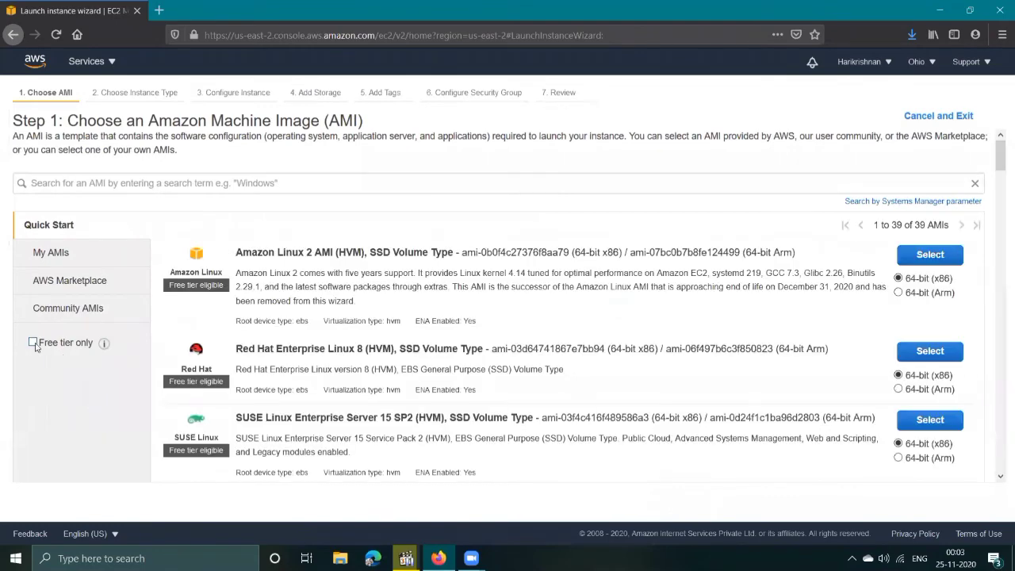
left_click(34, 343)
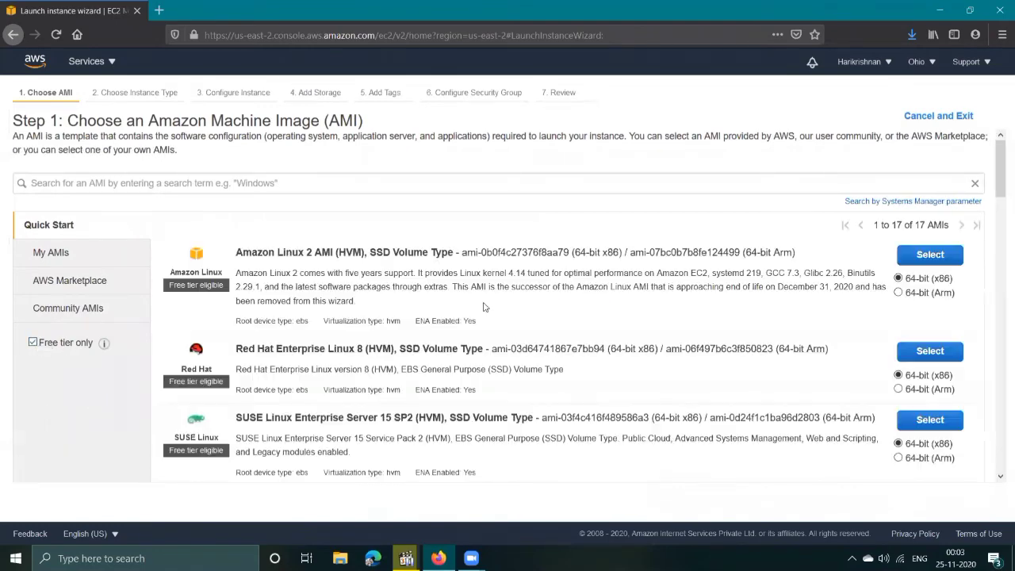
left_click(936, 254)
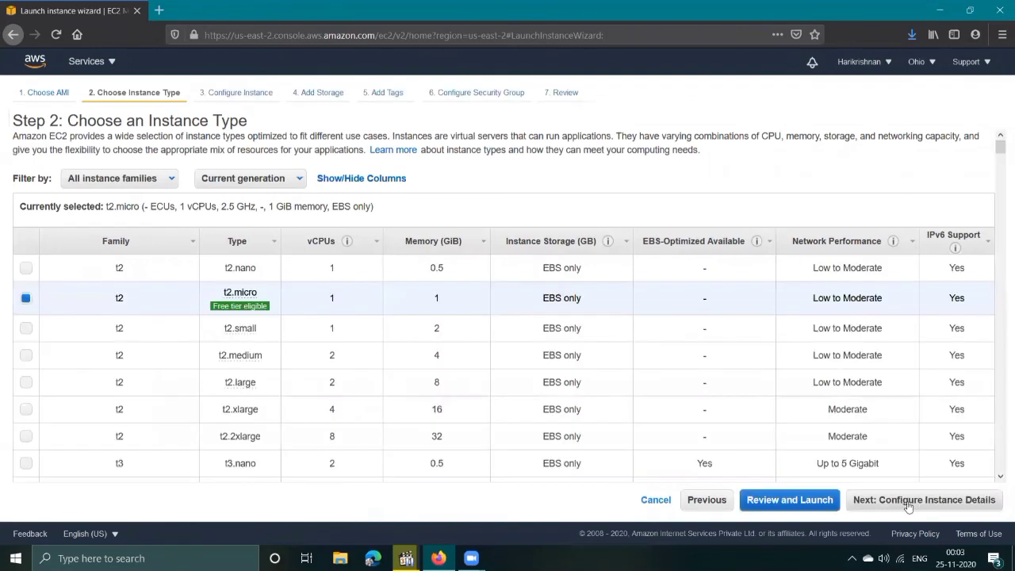
left_click(908, 506)
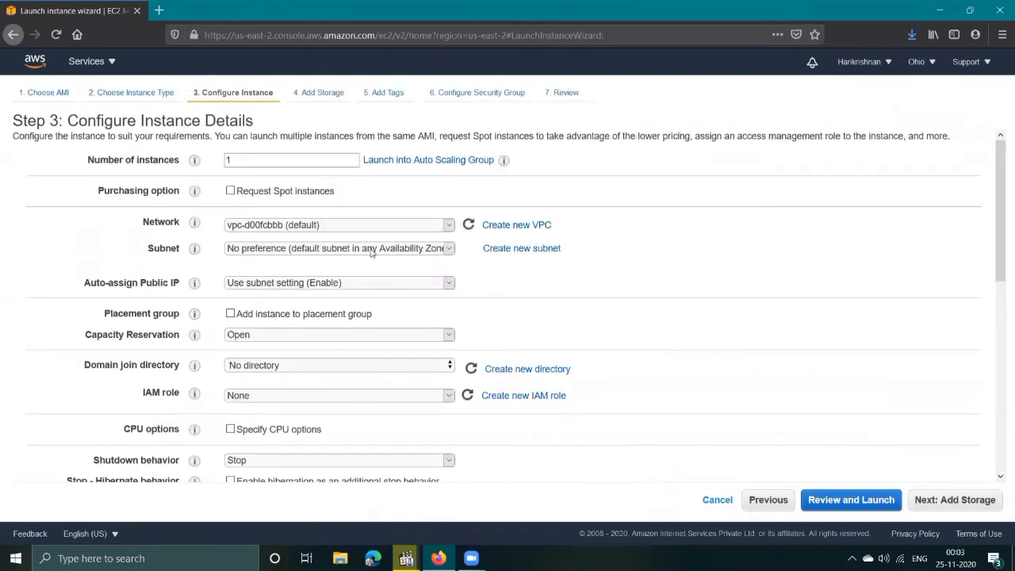
Step: Set the second instance's network to CustomVPC and its subnet to Csubnet2, keeping the other details and default storage
left_click(411, 231)
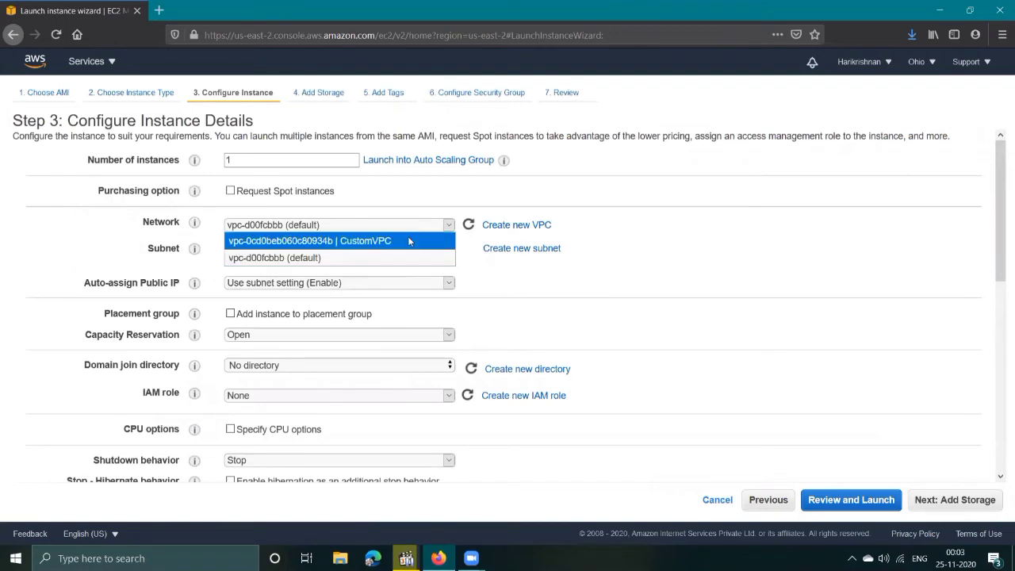
left_click(410, 240)
left_click(409, 251)
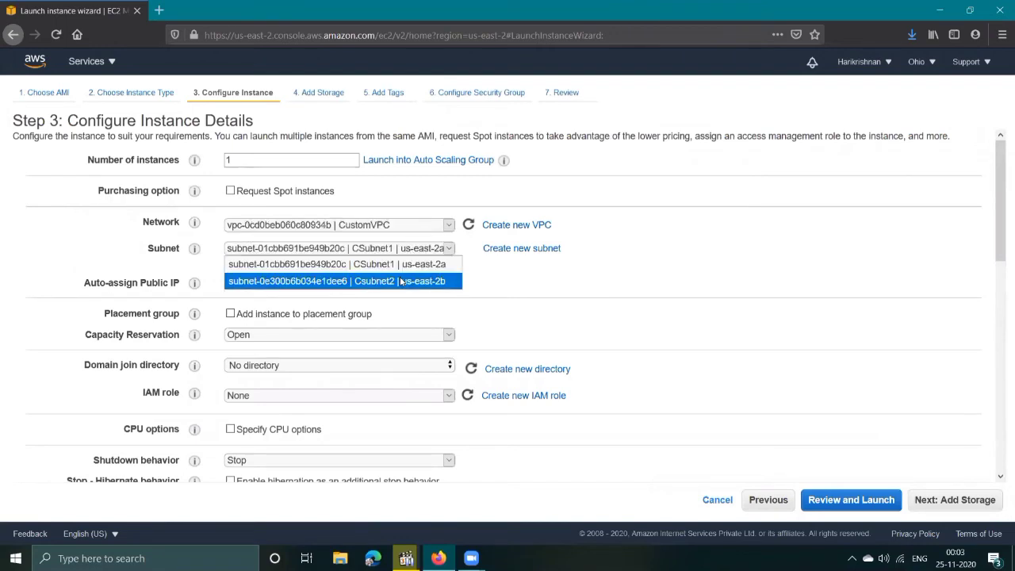
left_click(401, 277)
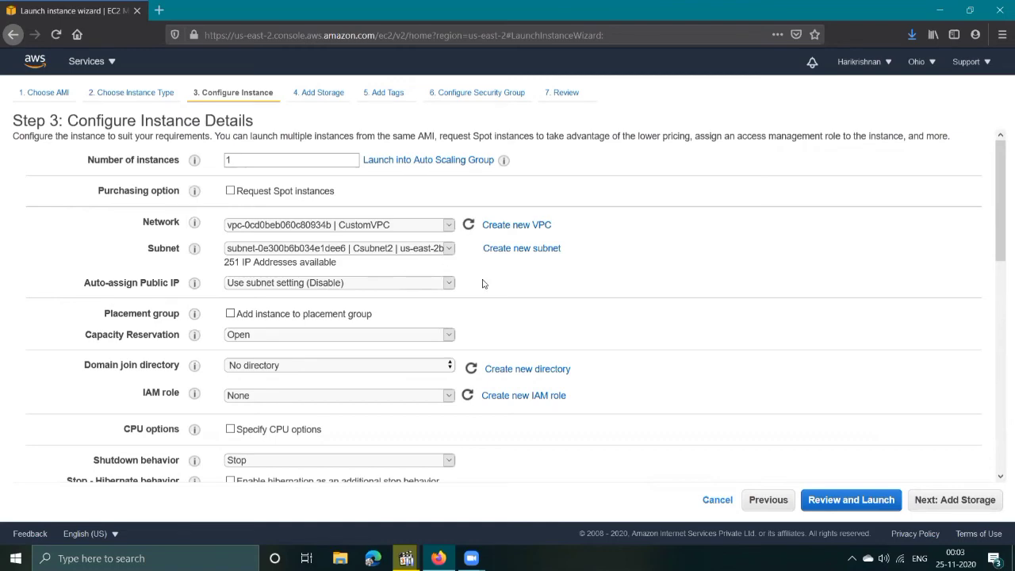
scroll(482, 293, "down", 10)
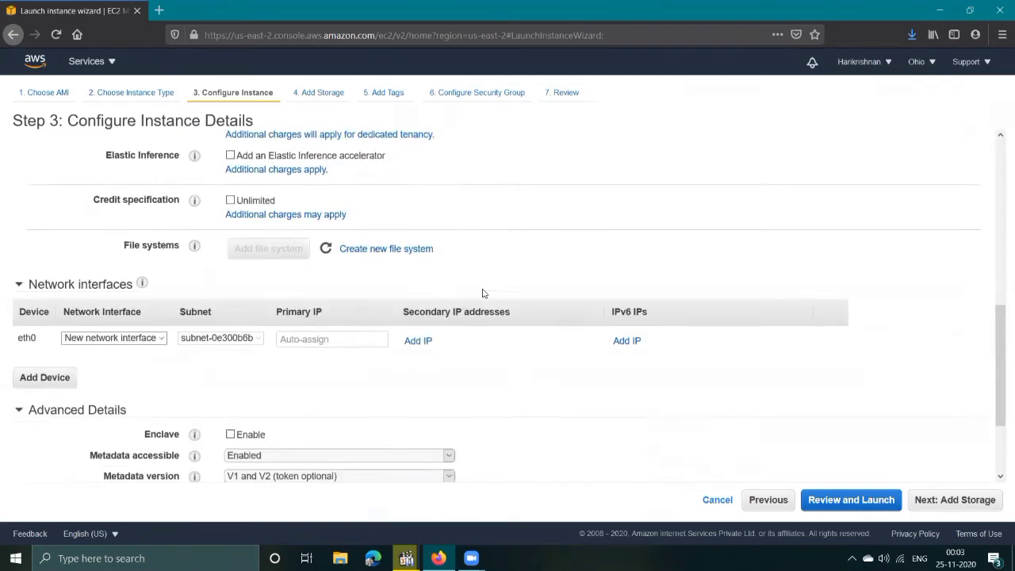
scroll(904, 381, "down", 1)
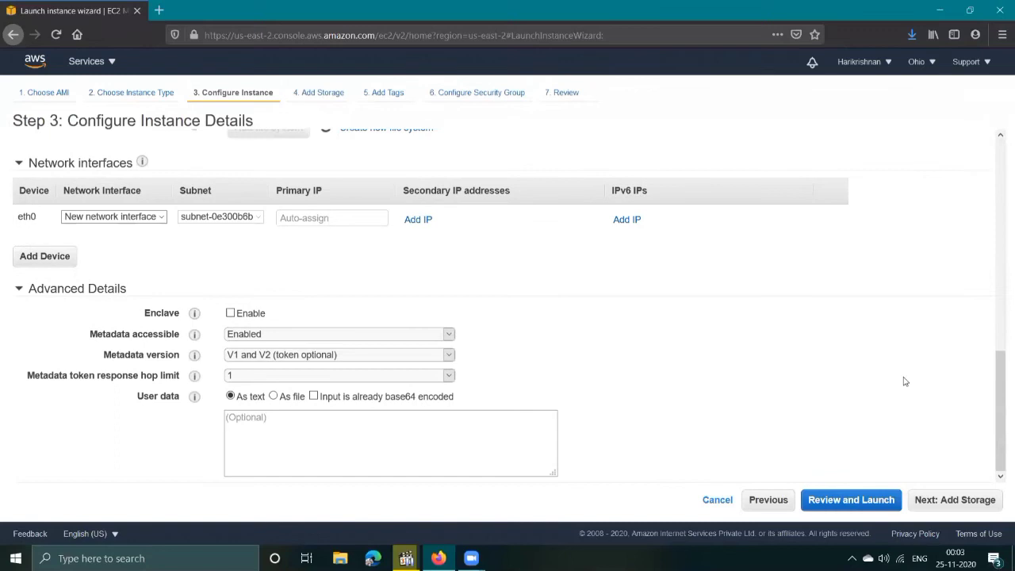
left_click(930, 495)
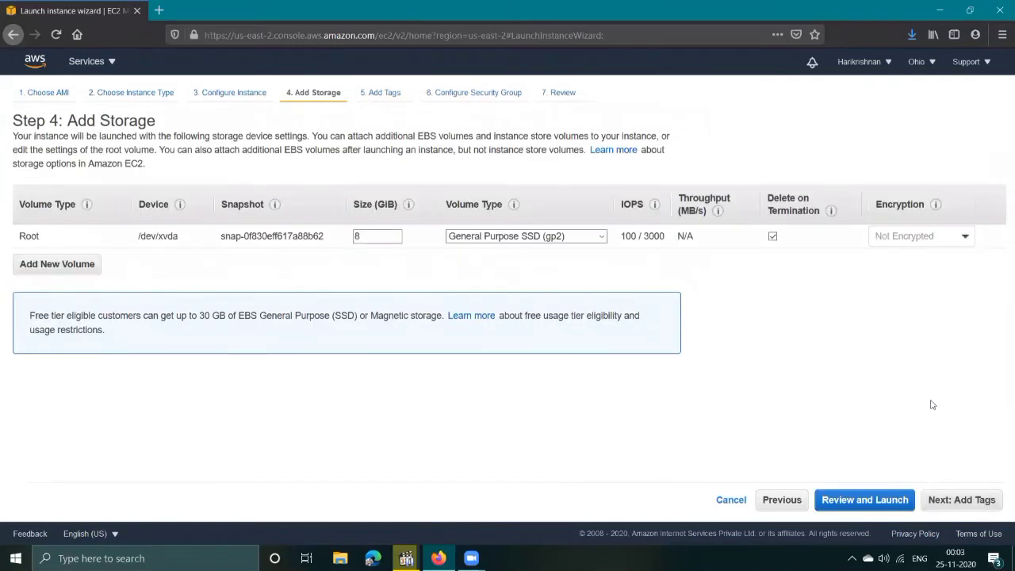
left_click(939, 502)
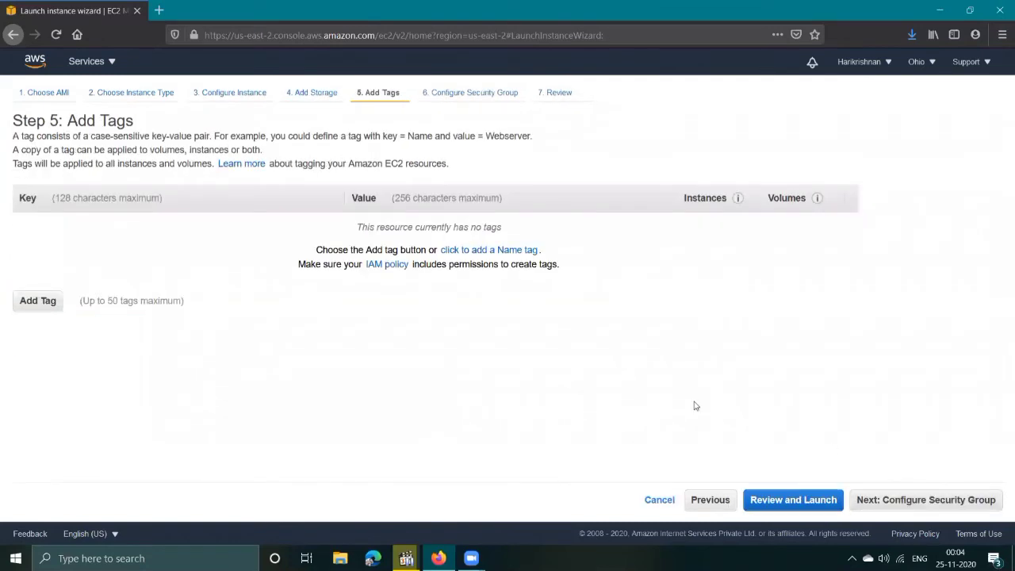
Step: Add a tag with key Name and value Database1 to the second instance, and continue to the security group configuration
left_click(43, 310)
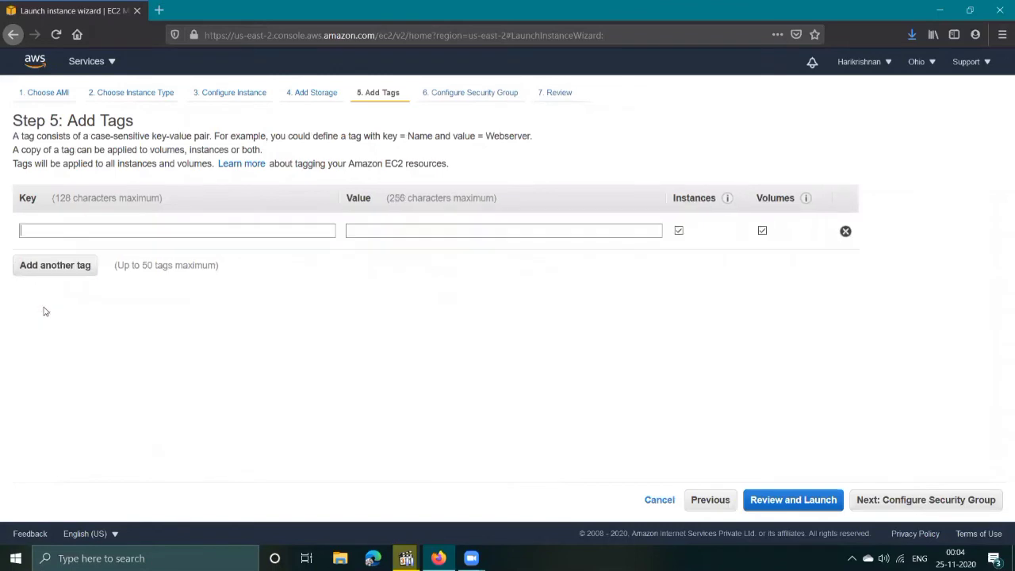
left_click(92, 230)
type("Nam")
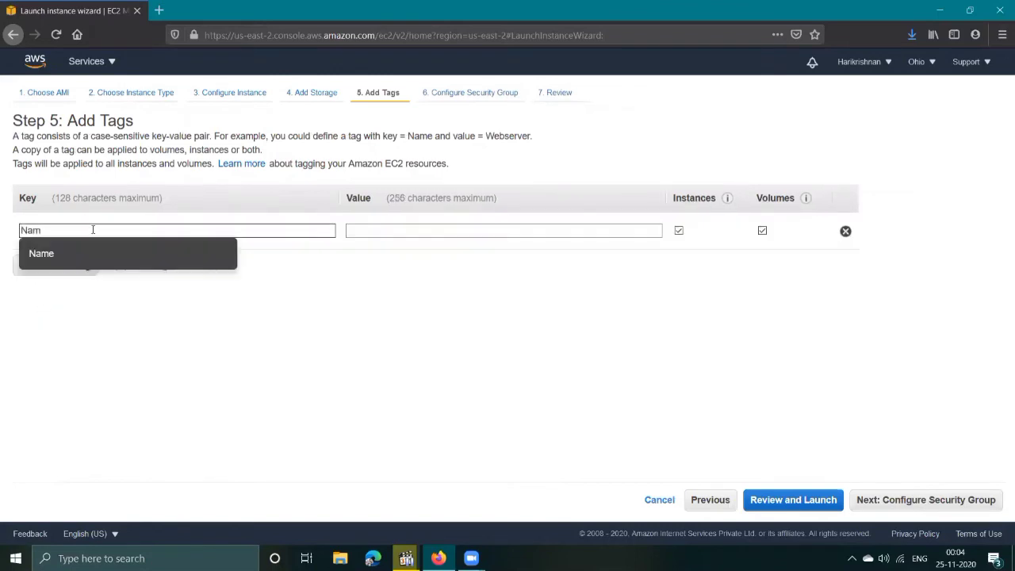
type("e")
left_click(365, 233)
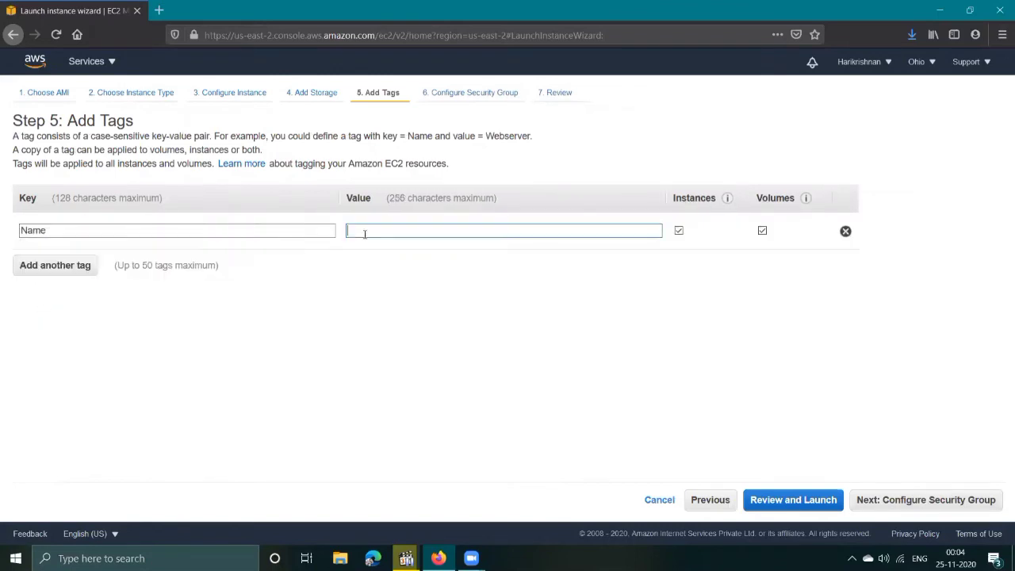
type("Data")
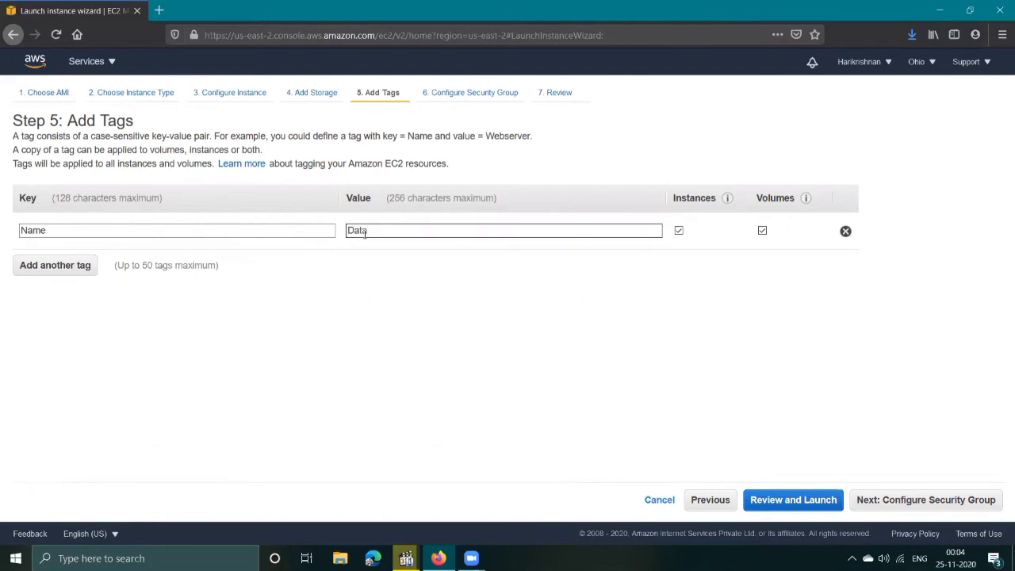
type("base1")
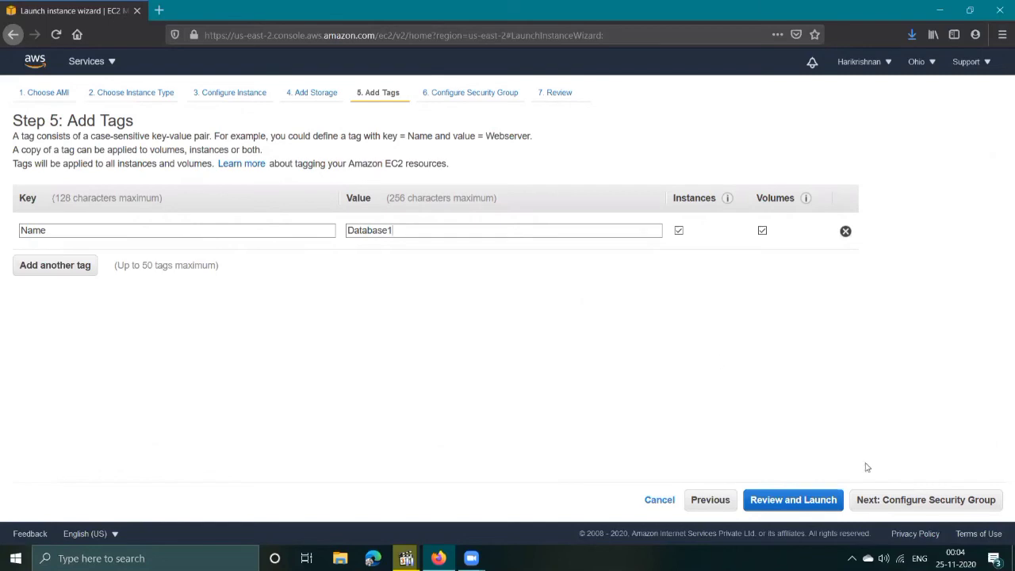
left_click(884, 499)
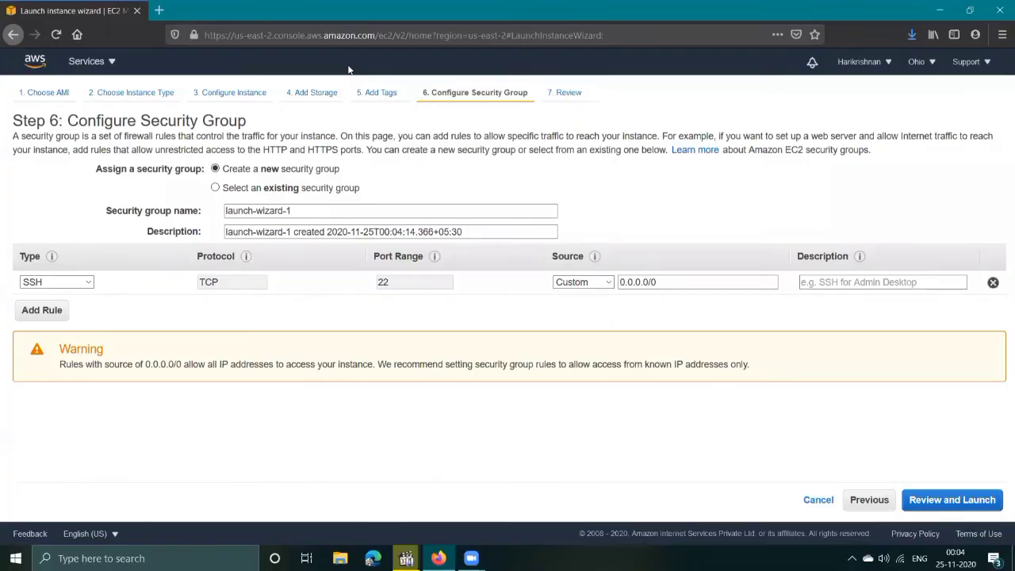
Step: Add an All ICMP - IPv4 rule and an MS SQL rule to the new security group
left_click(41, 310)
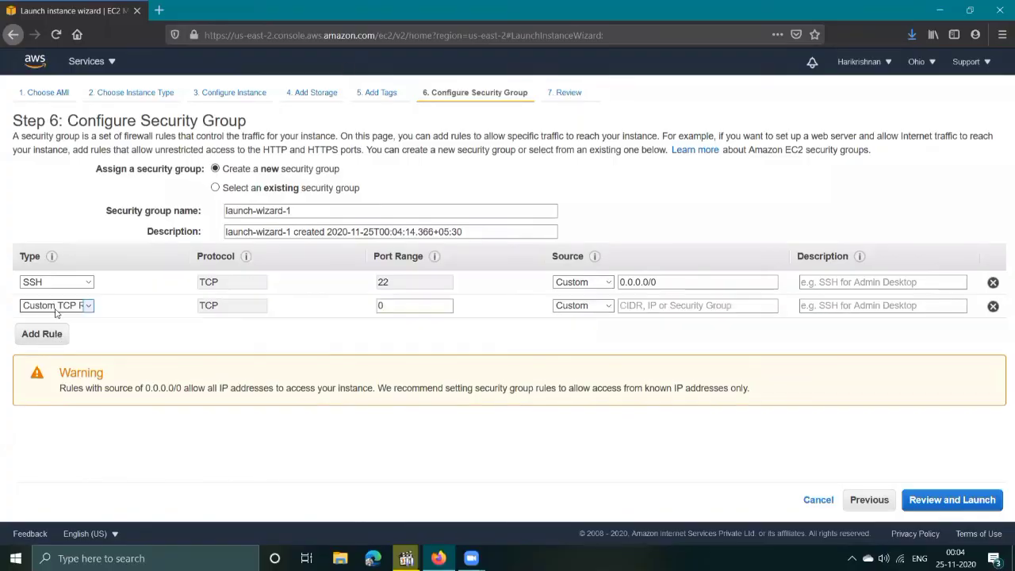
left_click(39, 306)
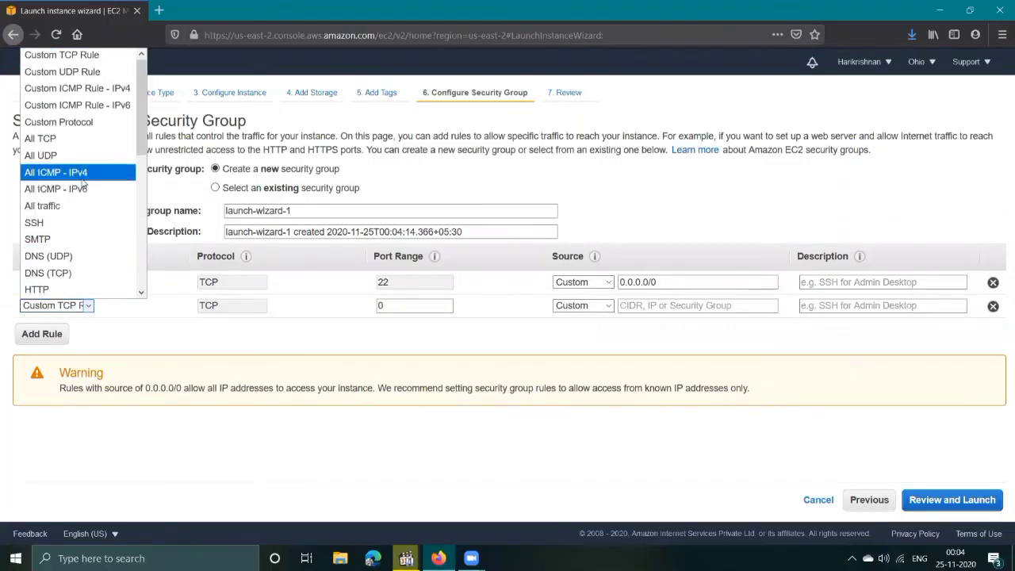
left_click(55, 173)
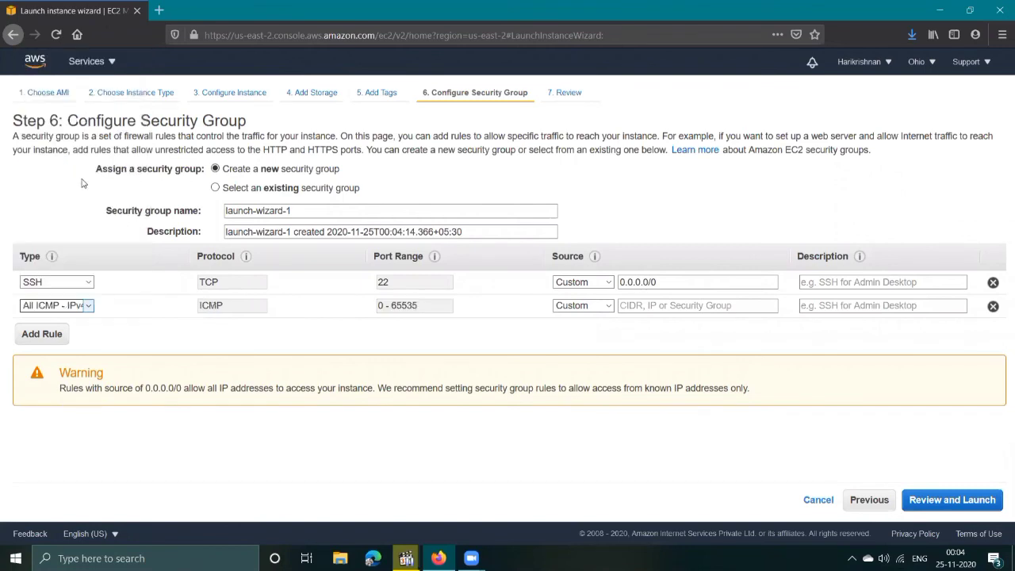
left_click(43, 334)
left_click(55, 330)
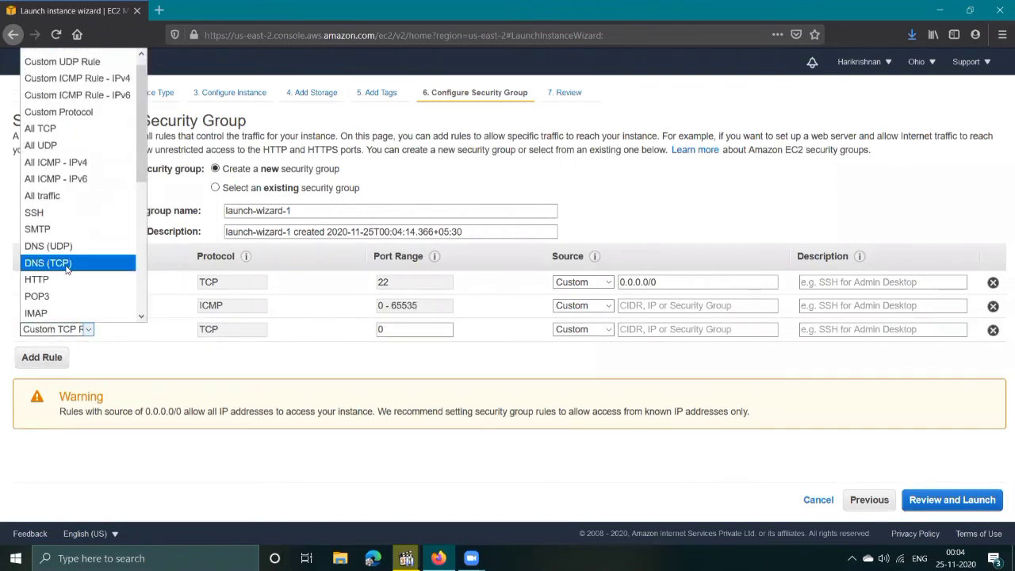
scroll(67, 269, "down", 5)
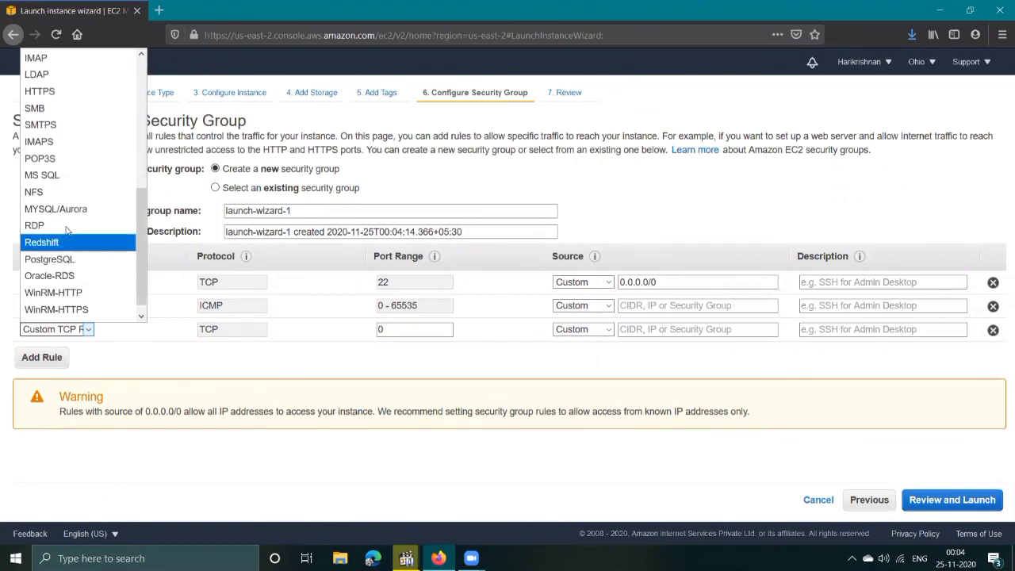
scroll(61, 266, "down", 1)
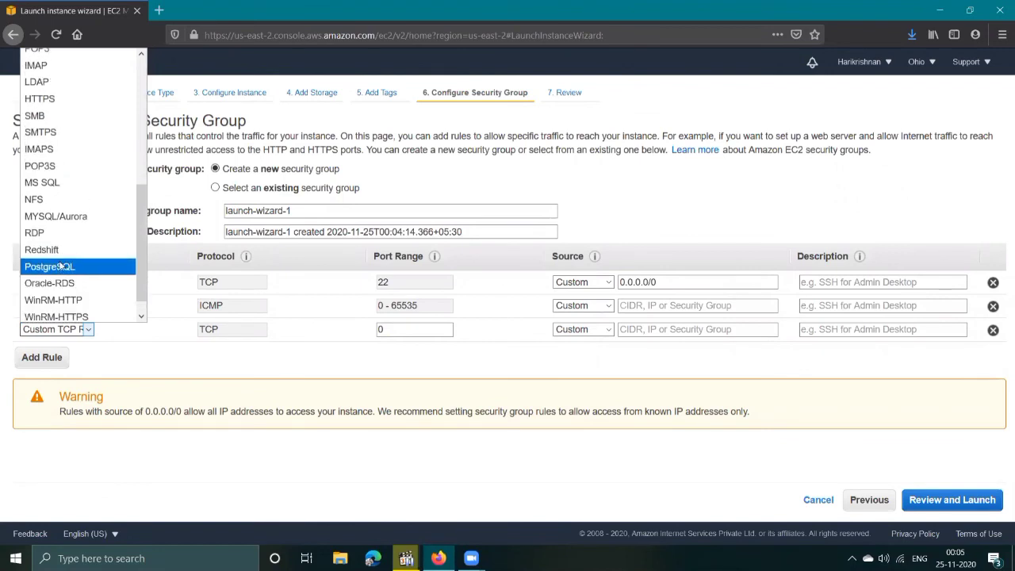
scroll(61, 270, "up", 3)
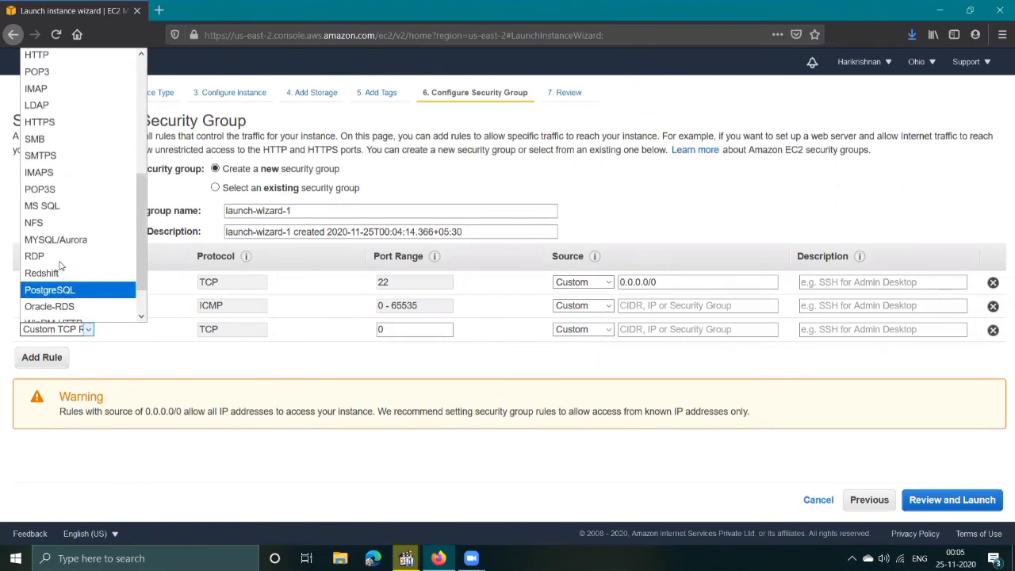
left_click(53, 209)
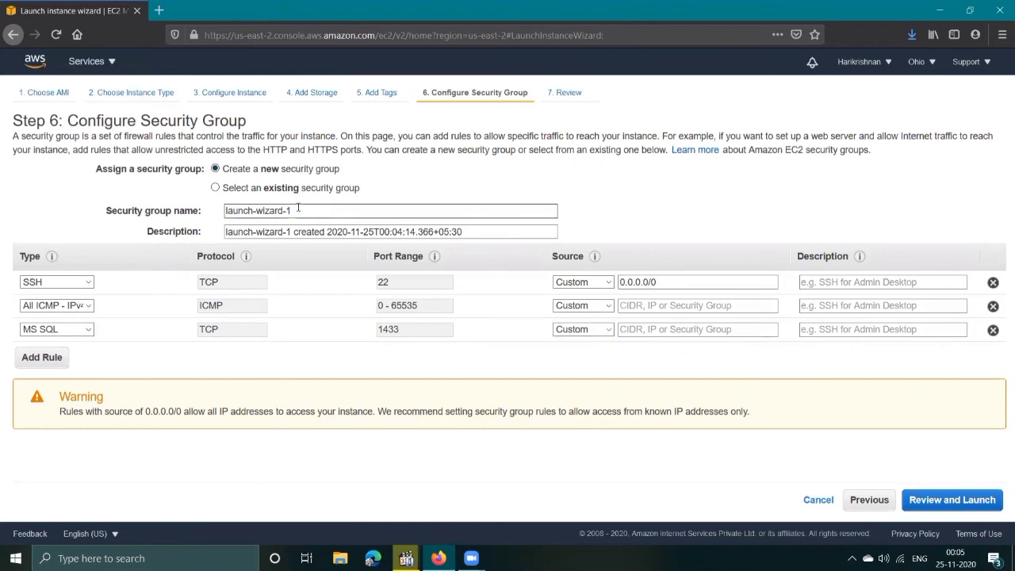
Step: Name the security group CPSG and set the SSH rule's source to 10.0.1.0/24
left_click_drag(298, 208, 207, 209)
type("CPSG")
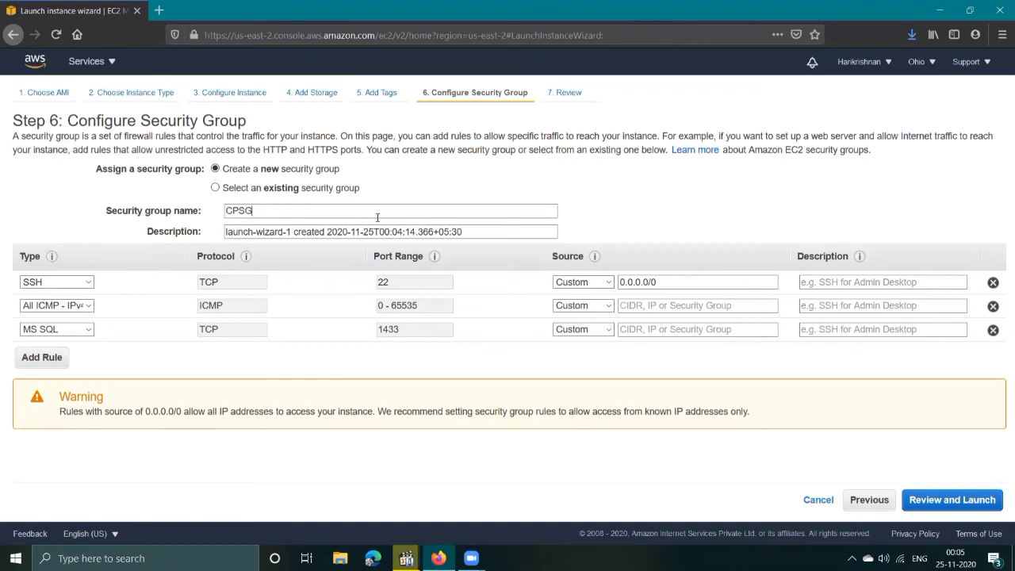
left_click(619, 281)
key("ctrl+a")
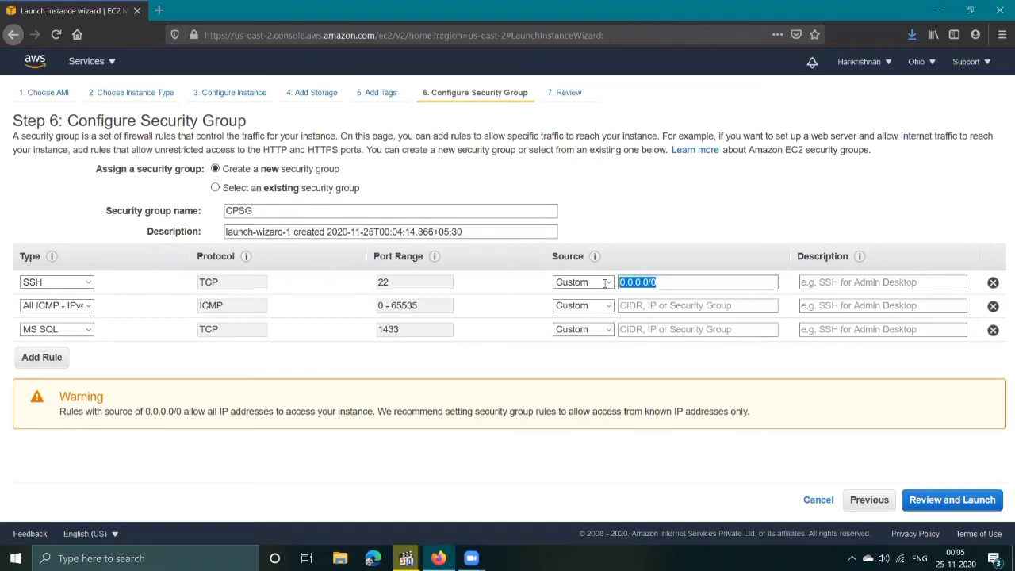
type("10.")
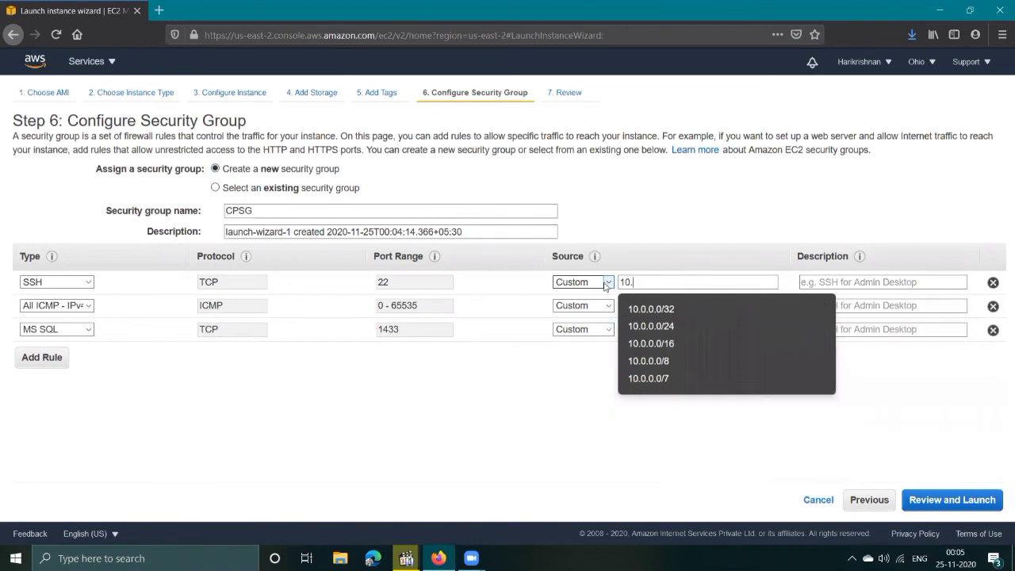
type("0.1.0")
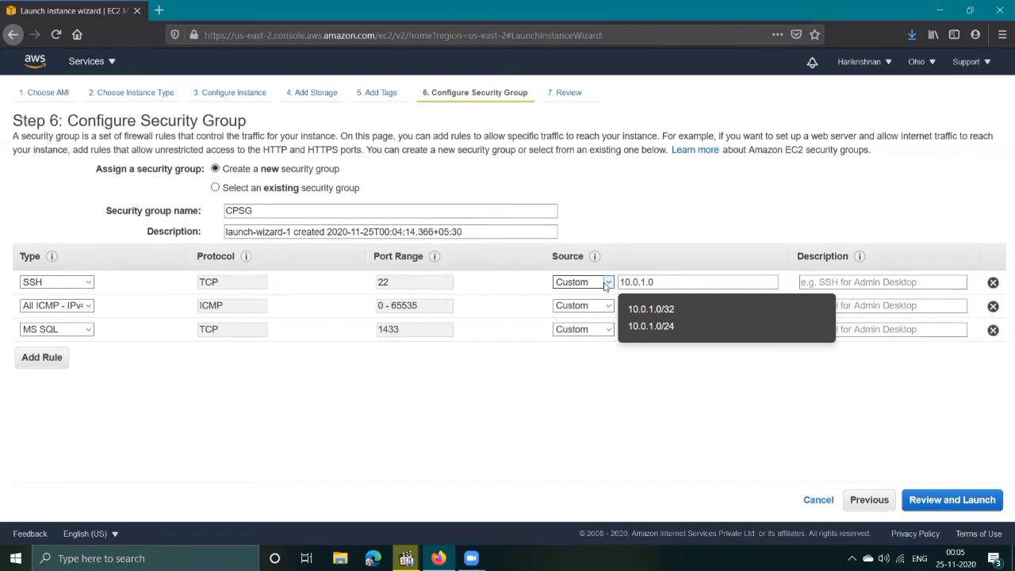
left_click(646, 308)
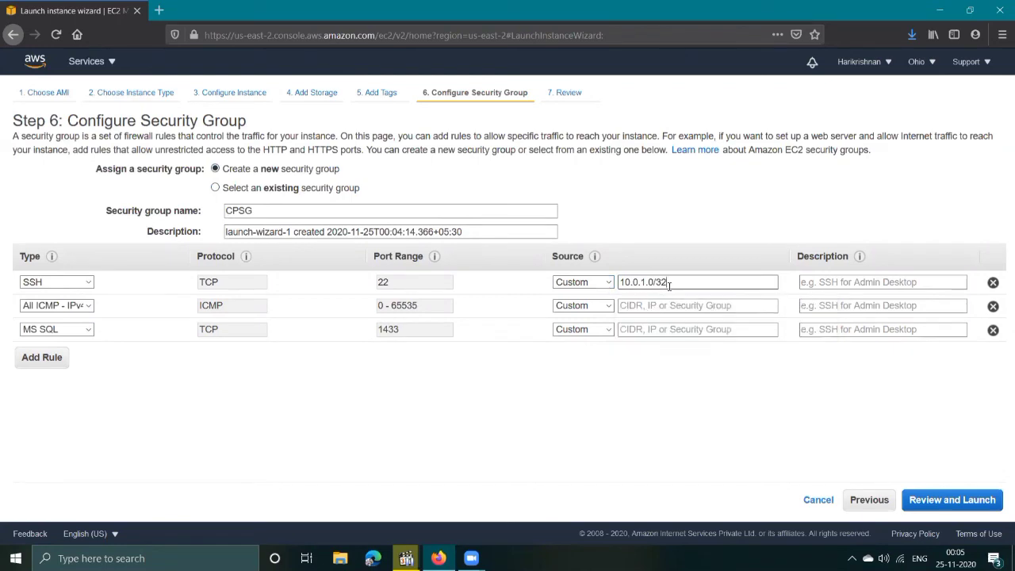
key("BackSpace")
key("BackSpace")
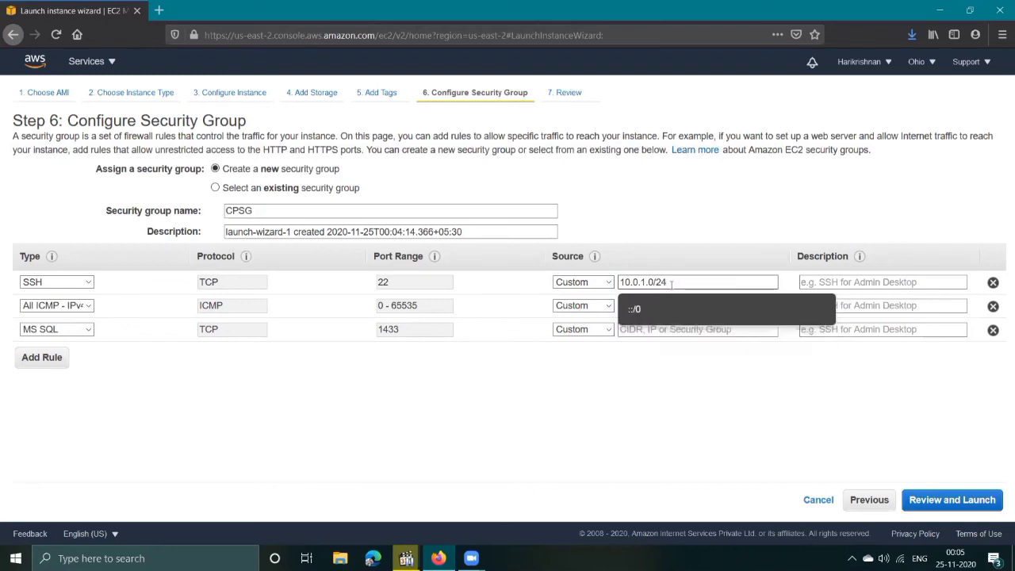
Step: Copy the SSH rule's source 10.0.1.0/24 into the All ICMP - IPv4 and MS SQL rules
left_click_drag(667, 283, 619, 282)
key("ctrl+c")
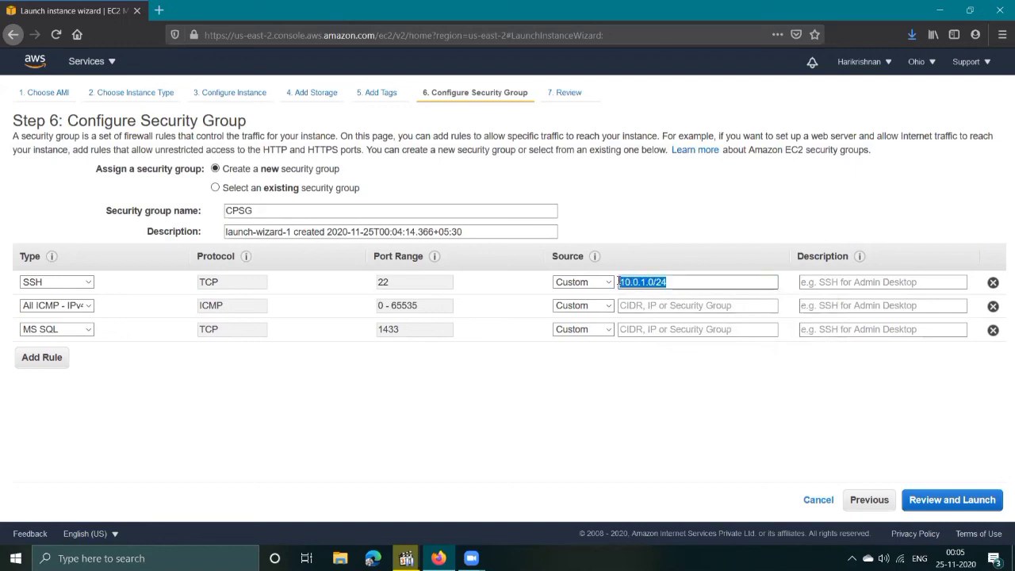
left_click(632, 302)
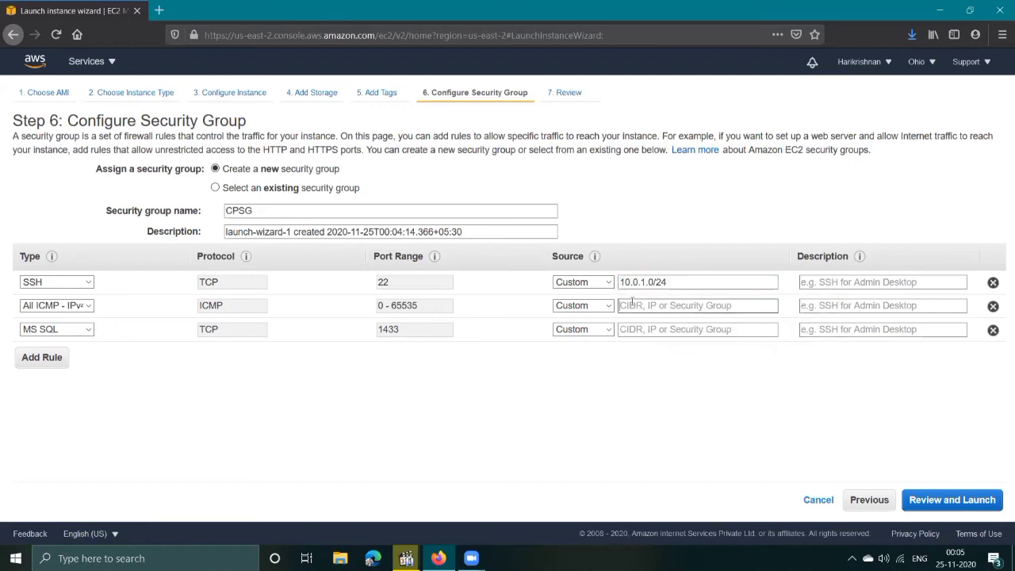
key("ctrl+v")
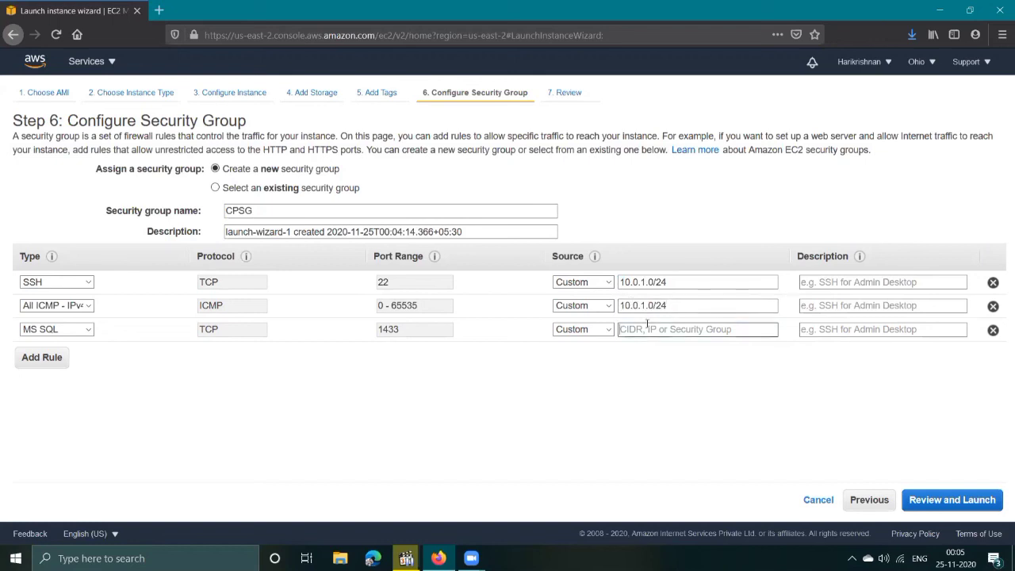
key("ctrl+v")
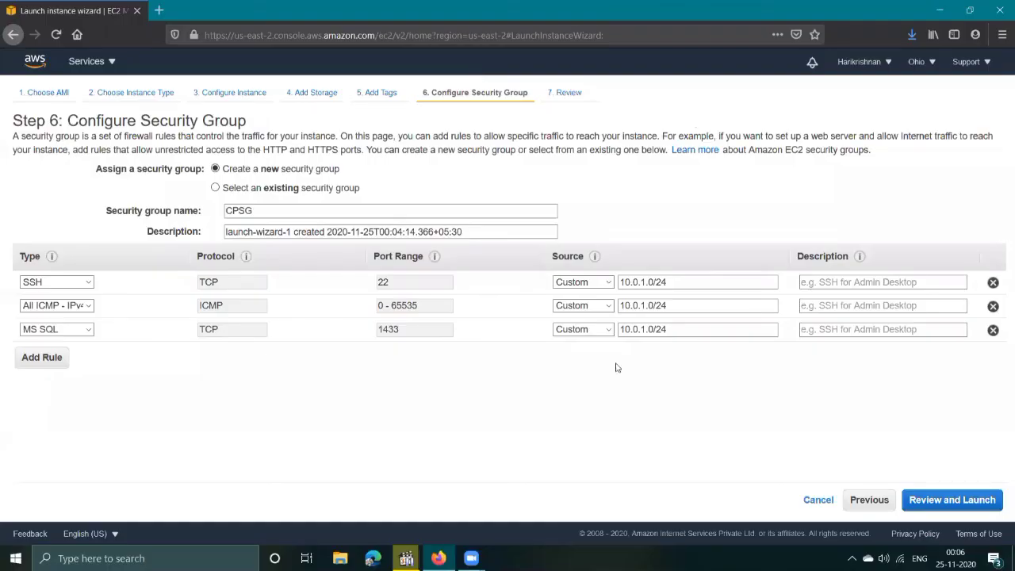
Step: Review the configuration, create and download a new key pair named CVPCDEMO1, and launch the instance with it
left_click(936, 502)
left_click(975, 501)
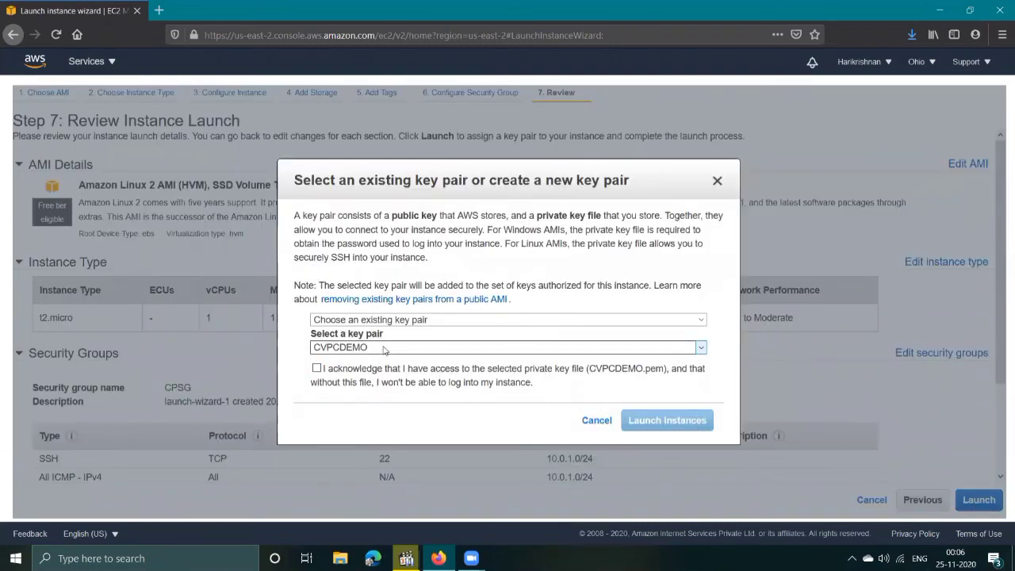
left_click(409, 321)
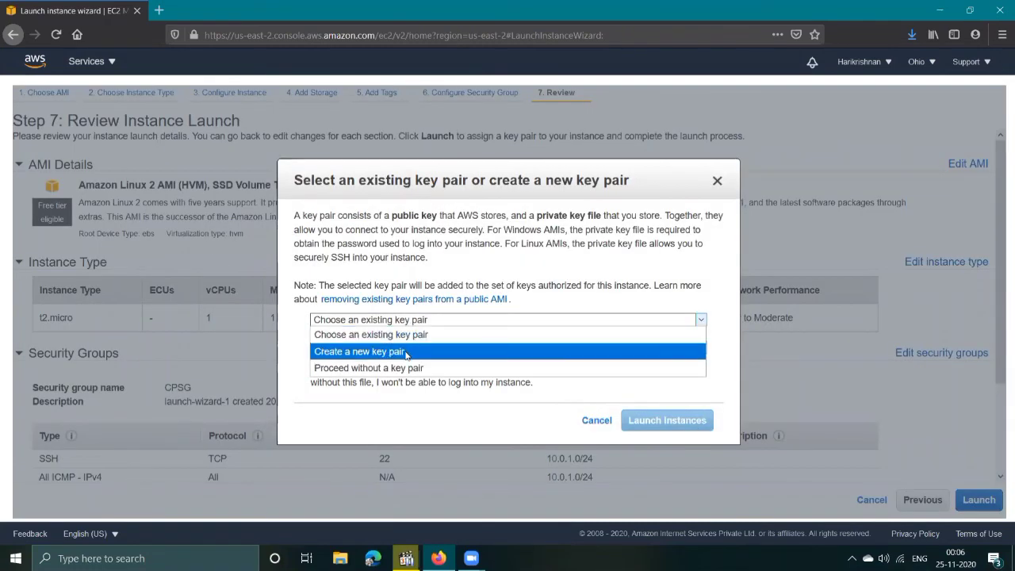
left_click(406, 354)
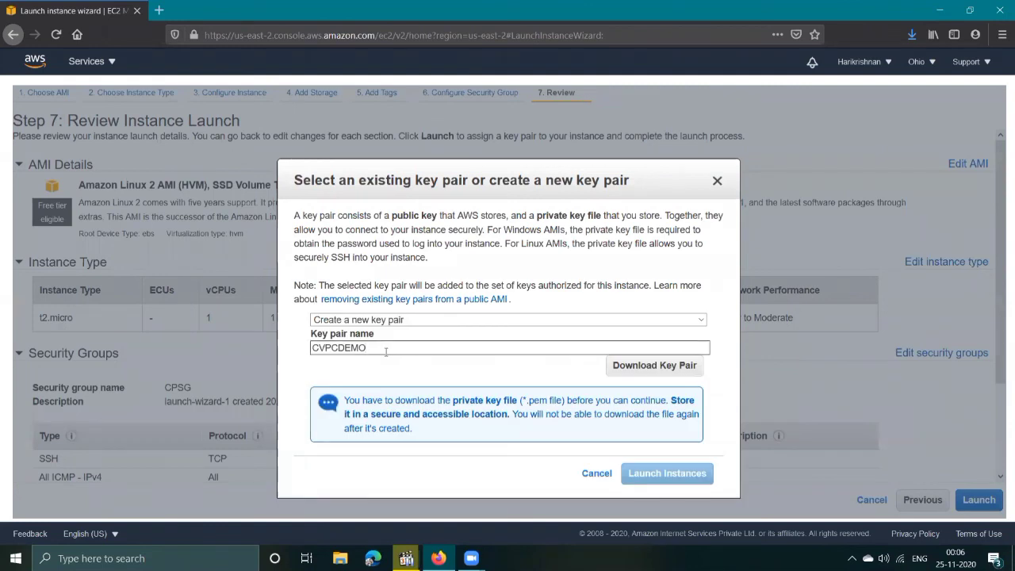
type("1")
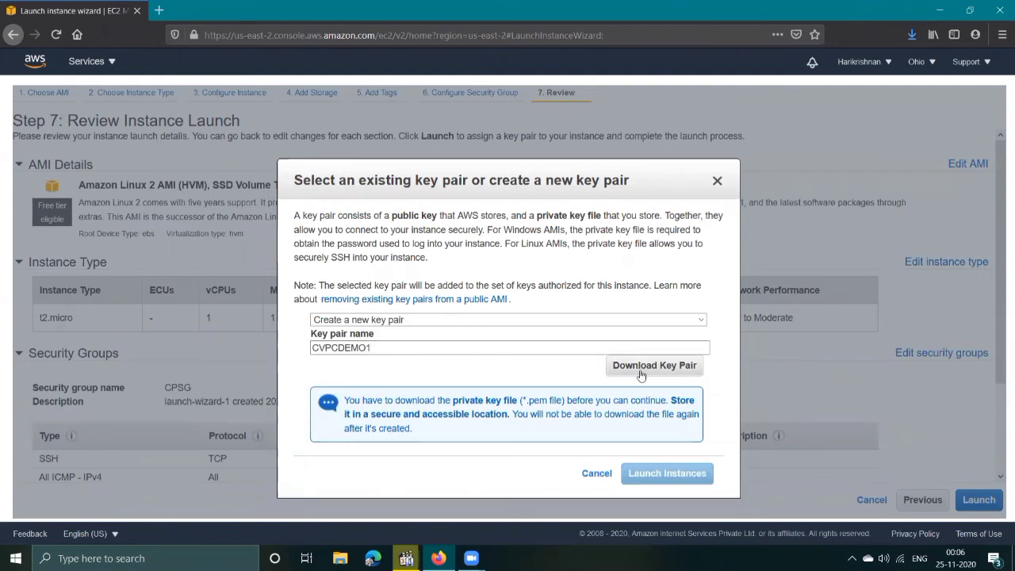
left_click(634, 367)
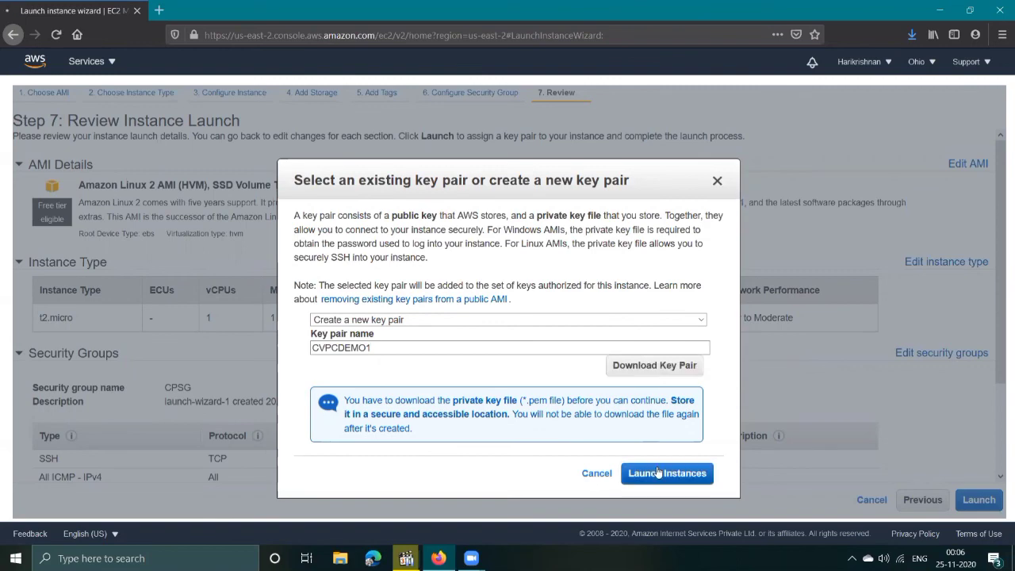
left_click(657, 473)
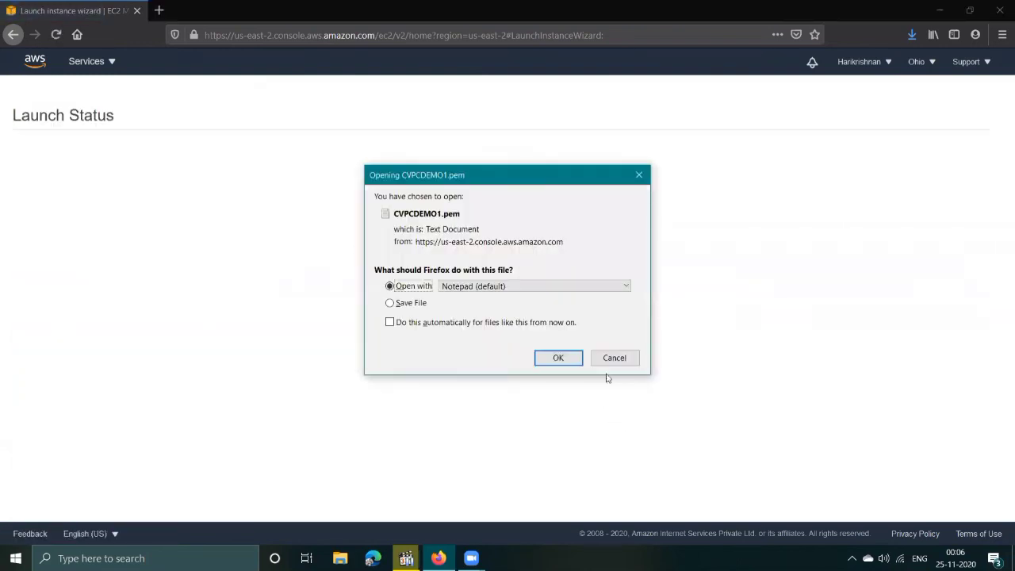
Step: Open the downloaded CVPCDEMO1.pem in Notepad, close it, and show the launched instance in a refreshed instances list
left_click(569, 358)
left_click(949, 282)
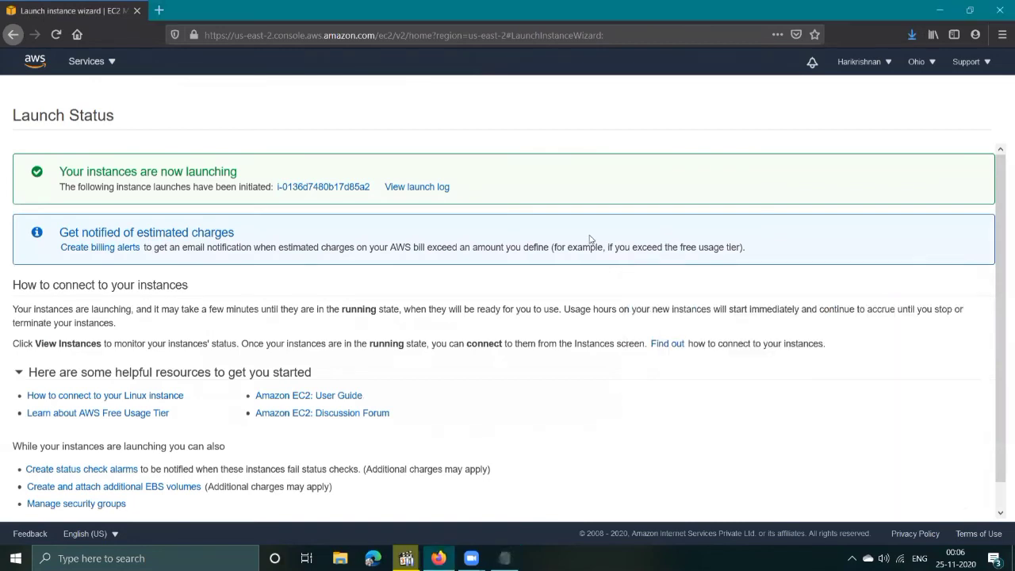
left_click(350, 187)
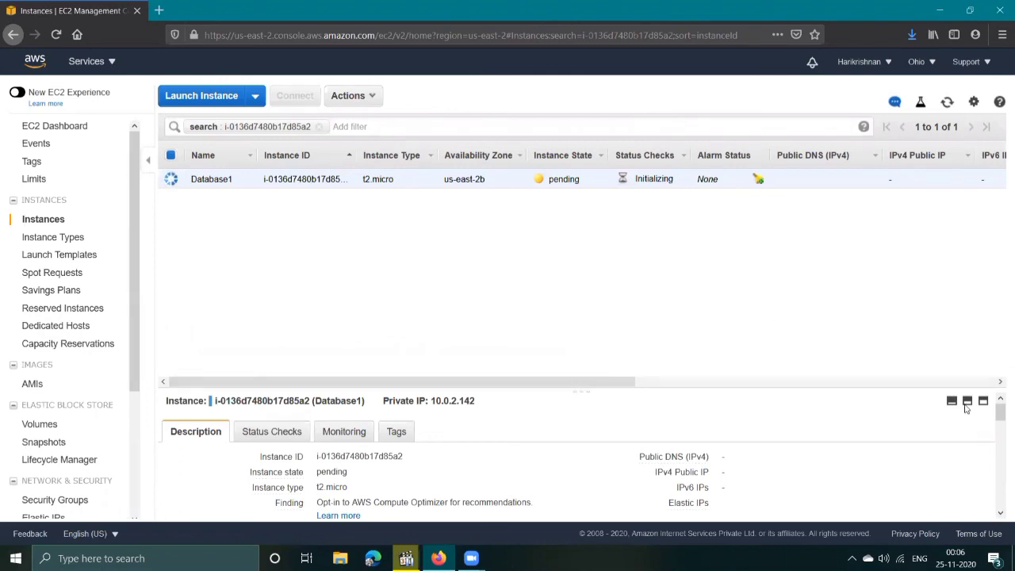
left_click(947, 103)
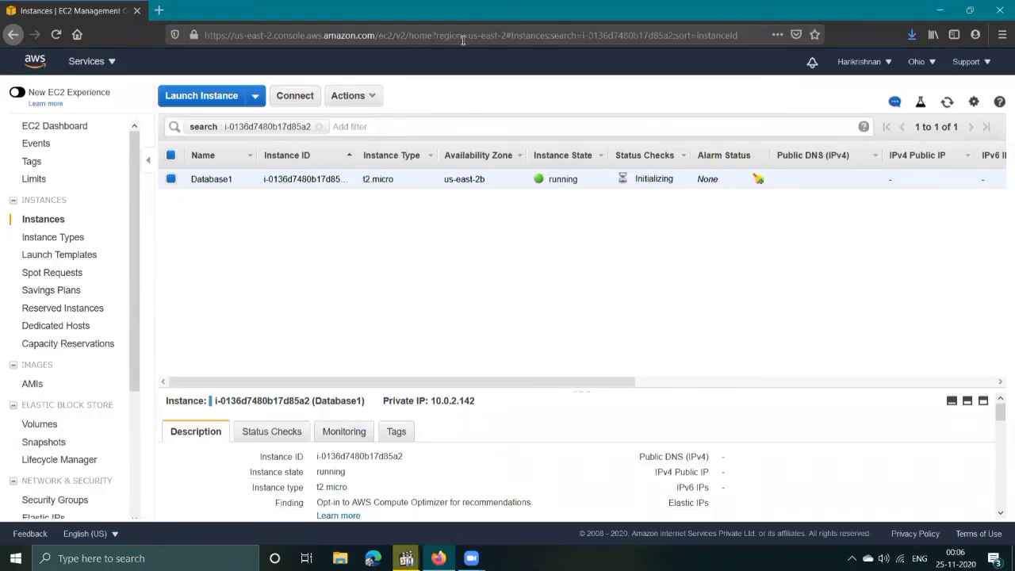
Step: Examine the Database1 instance's description, checking its public DNS and public IP fields, and collapse the details
left_click(982, 401)
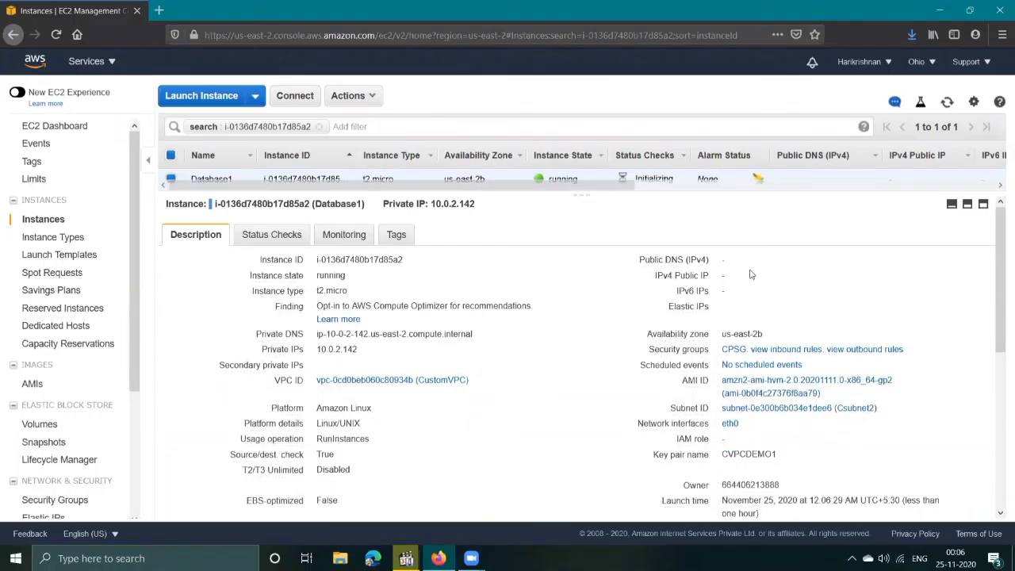
mouse_move(698, 290)
mouse_move(670, 281)
left_click(952, 205)
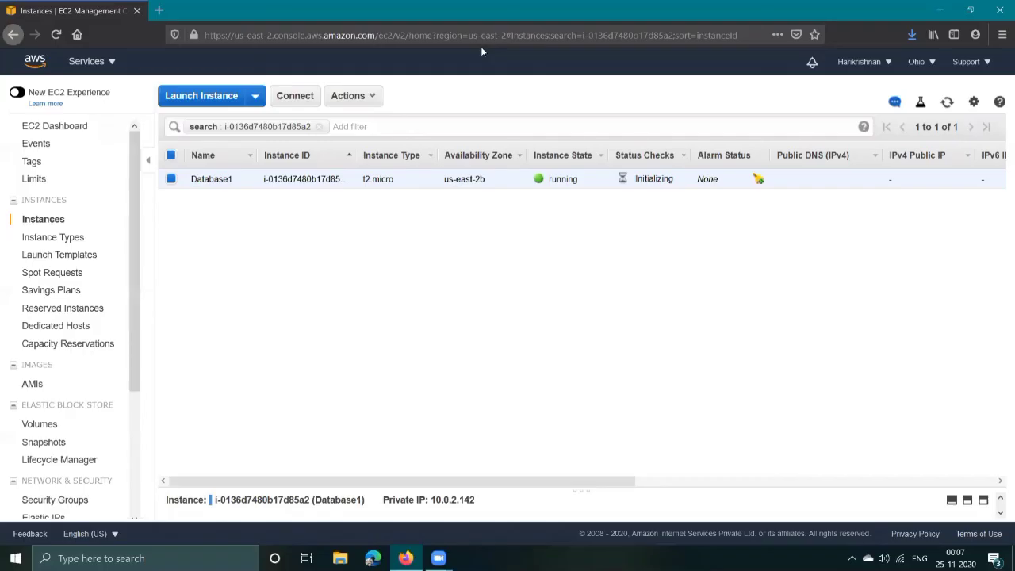
left_click(966, 500)
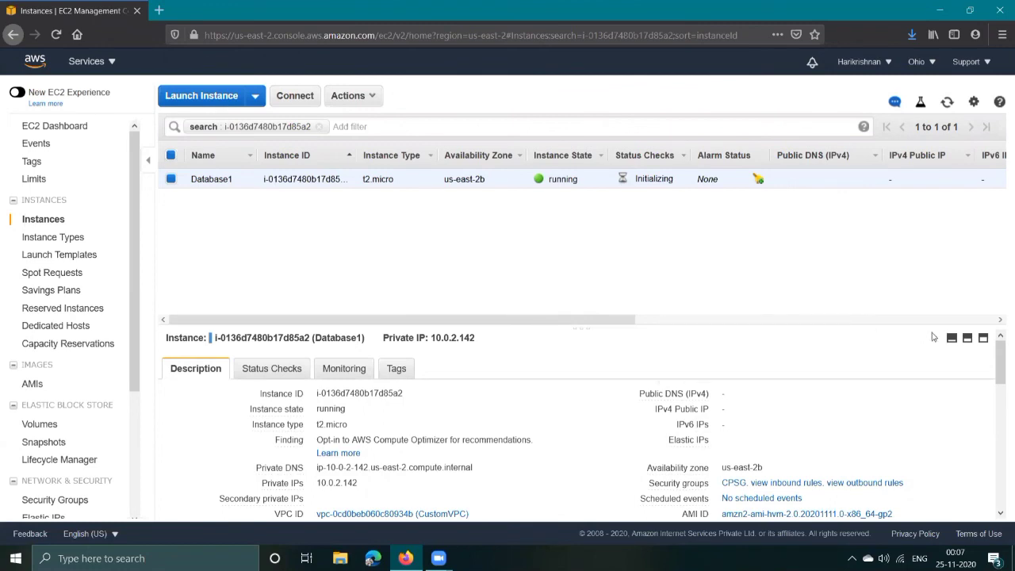
left_click(951, 338)
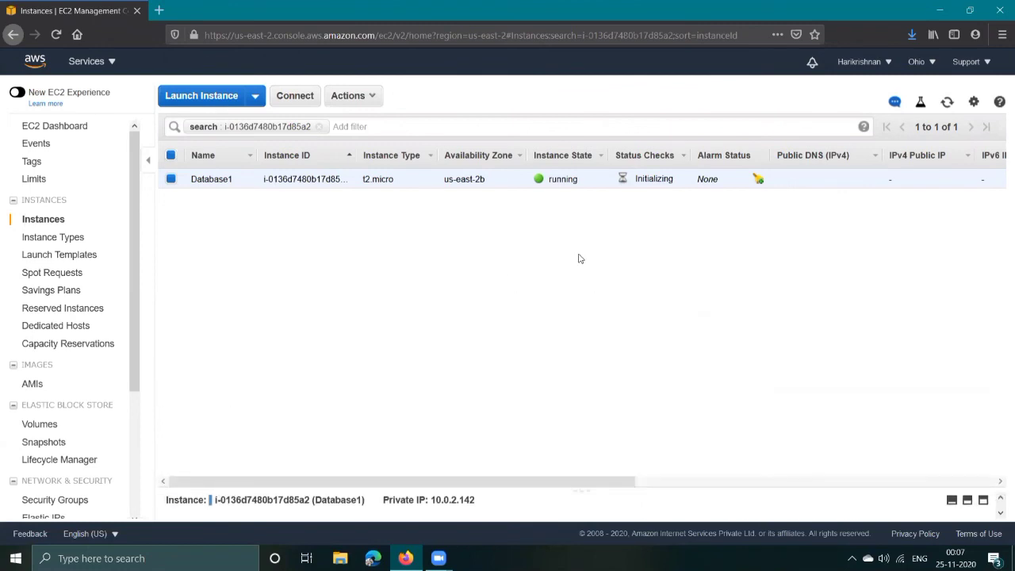